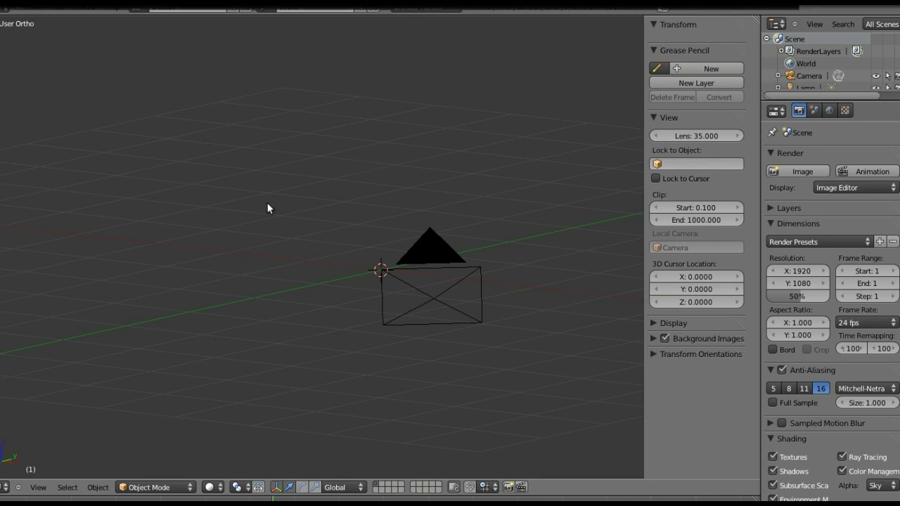
Return from the browser to Blender and expand the Background Images settings in the sidebar
click(11, 56)
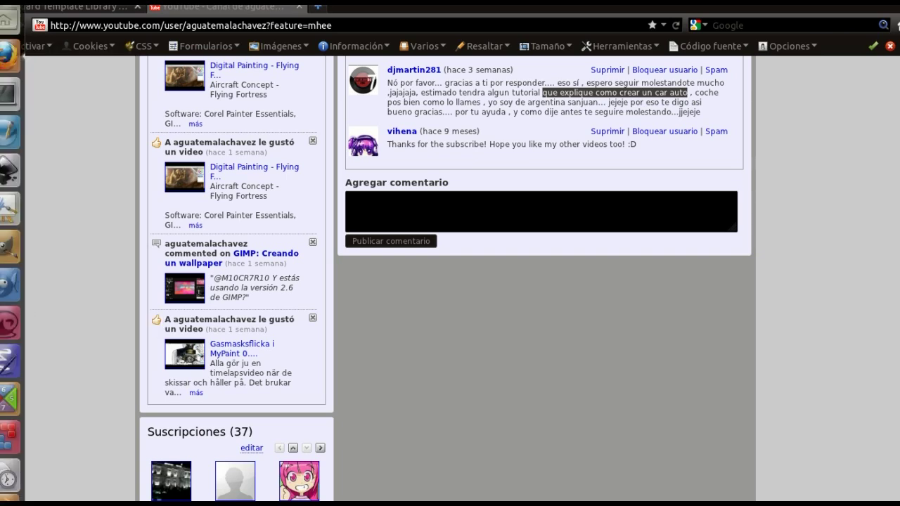
click(10, 420)
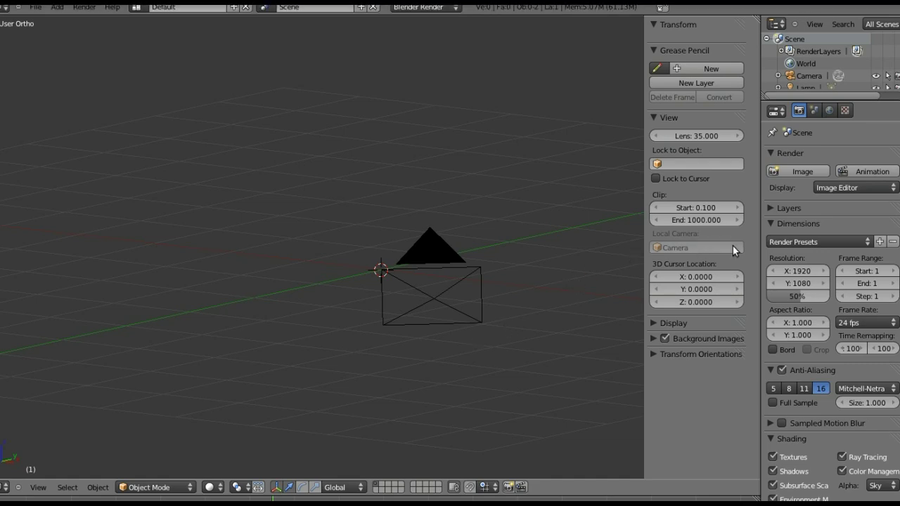
click(653, 338)
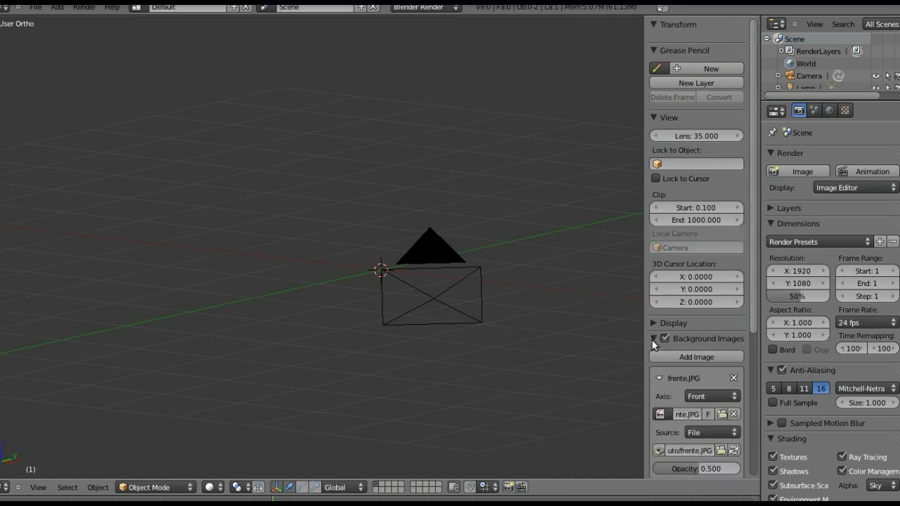
scroll(700, 250, down, 2)
scroll(703, 247, down, 3)
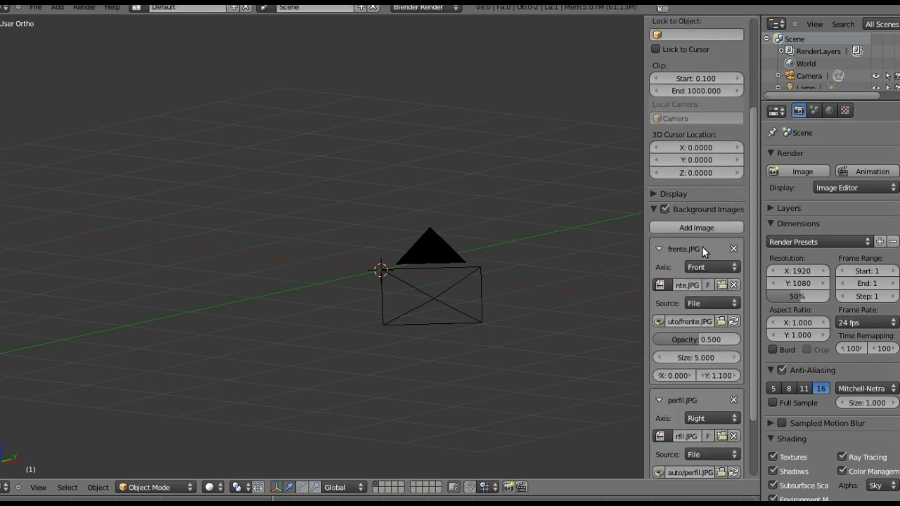
scroll(701, 246, down, 2)
scroll(702, 246, down, 1)
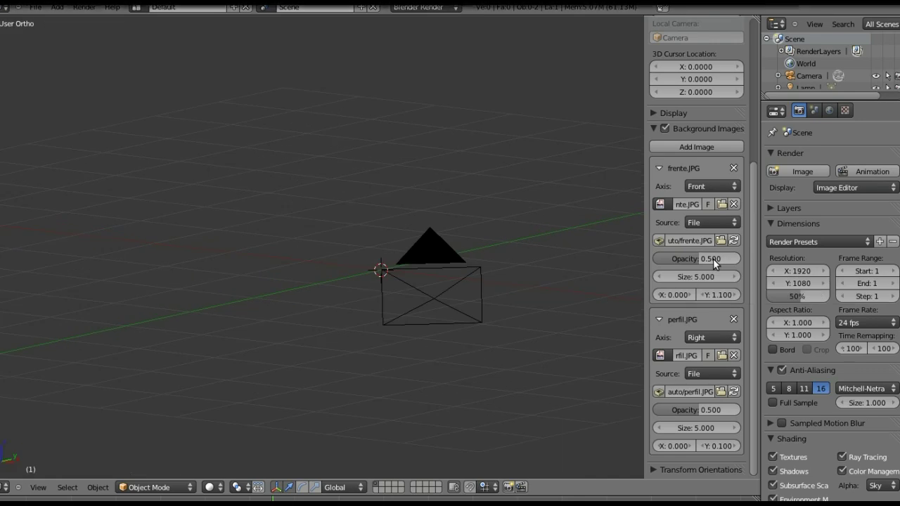
Hide and restore the properties sidebar, then scroll back to the Background Images entries
key(n)
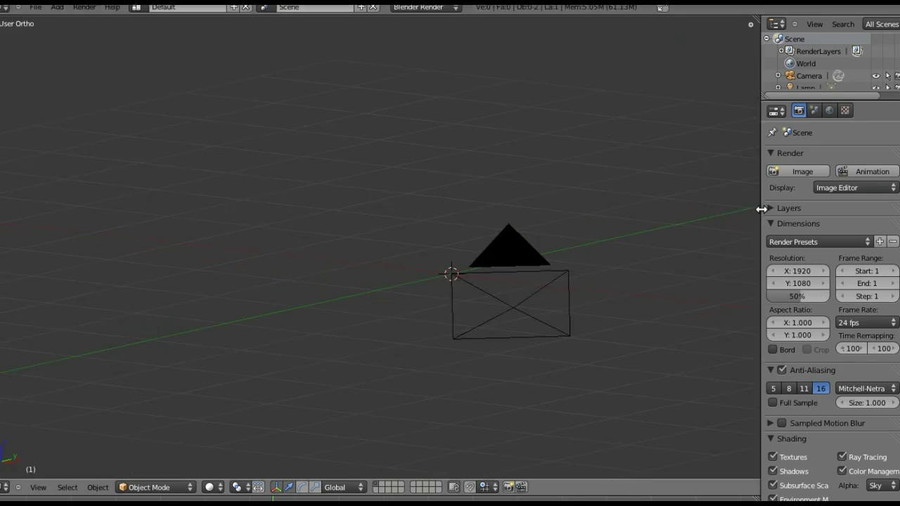
key(n)
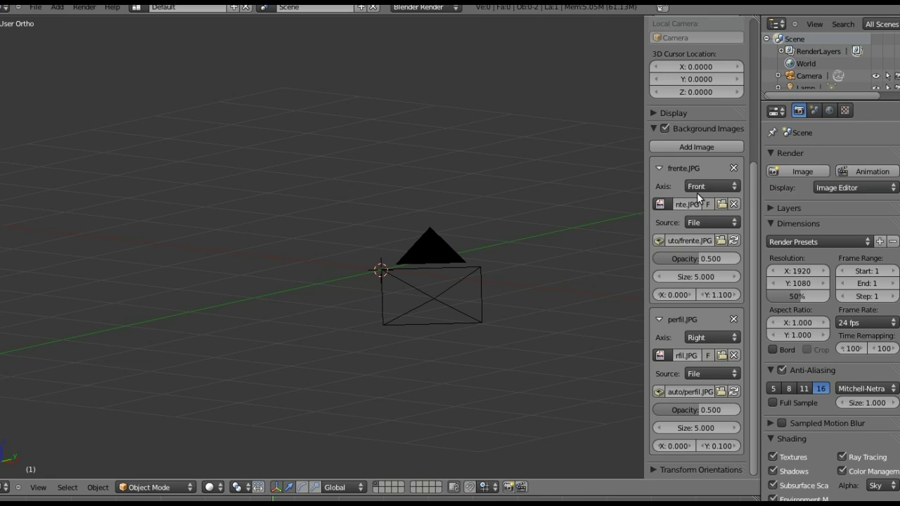
scroll(695, 306, up, 5)
scroll(696, 300, up, 2)
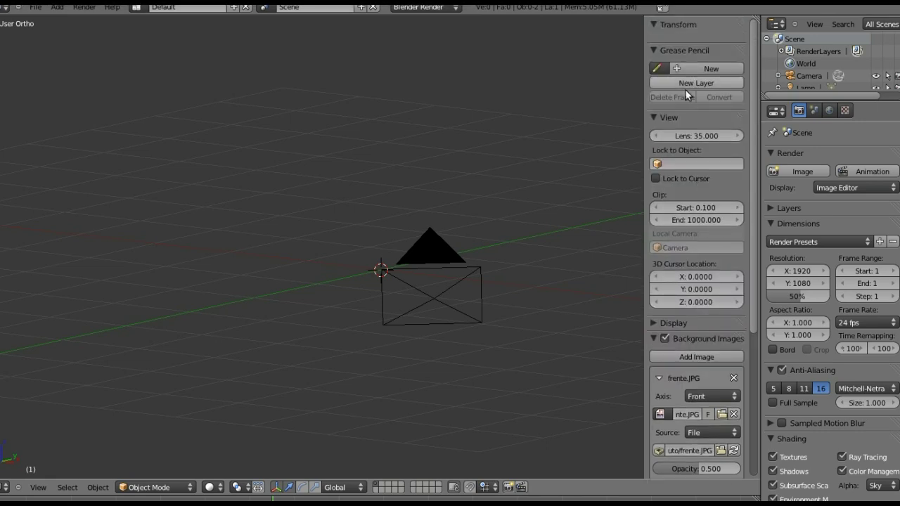
scroll(676, 282, down, 5)
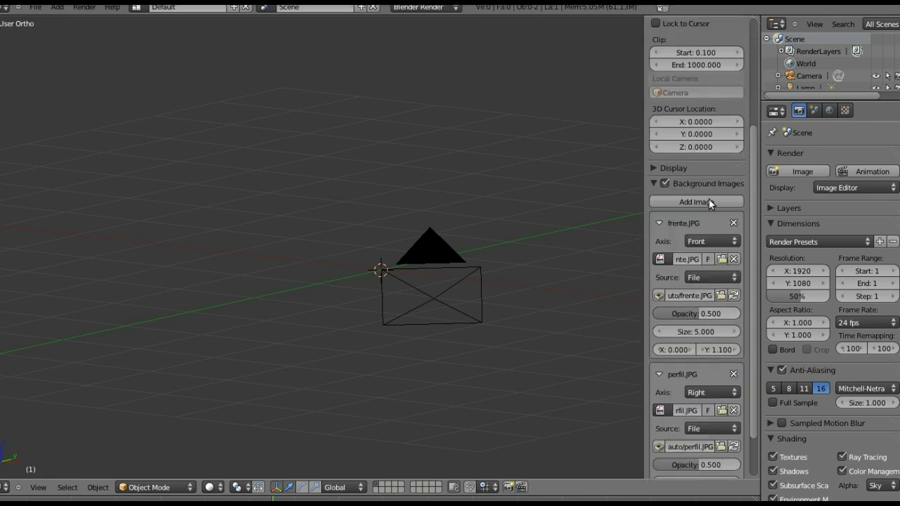
Add an empty background image slot and remove it, keeping frente.JPG and perfil.JPG
click(653, 184)
click(652, 184)
click(704, 200)
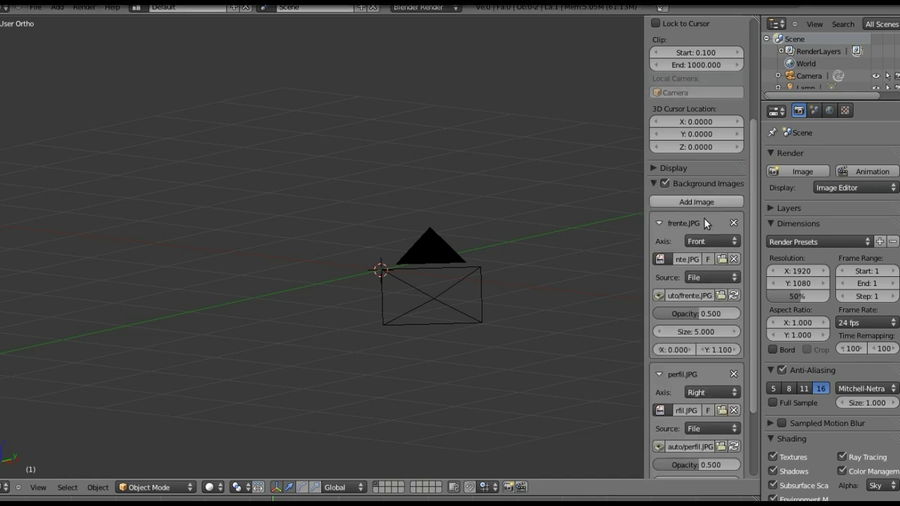
scroll(708, 361, down, 3)
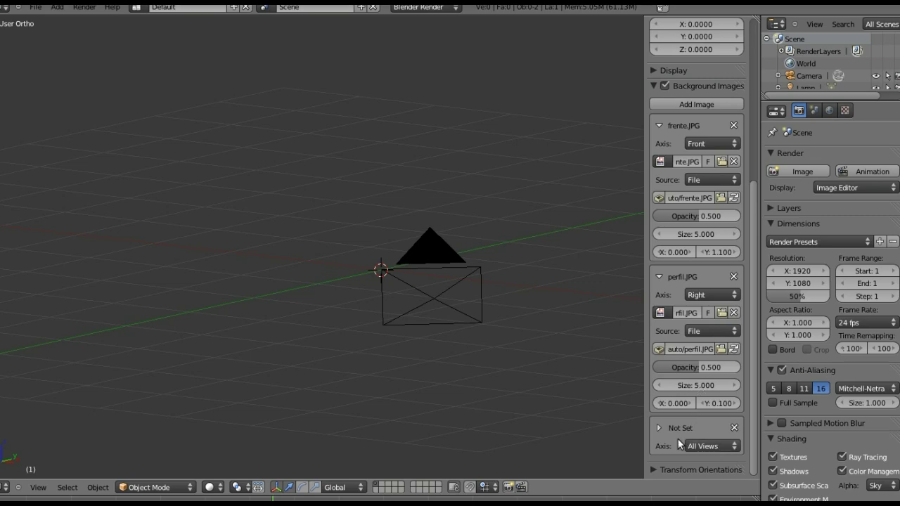
click(734, 427)
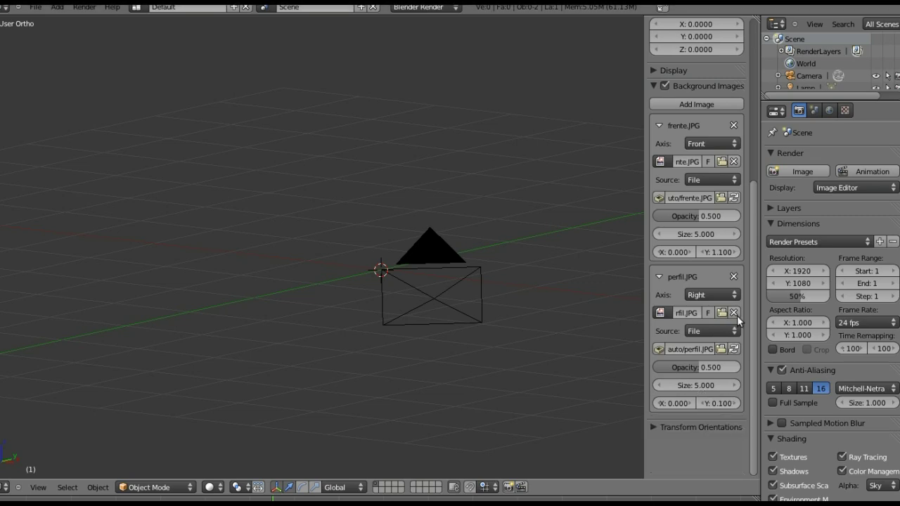
scroll(724, 324, up, 5)
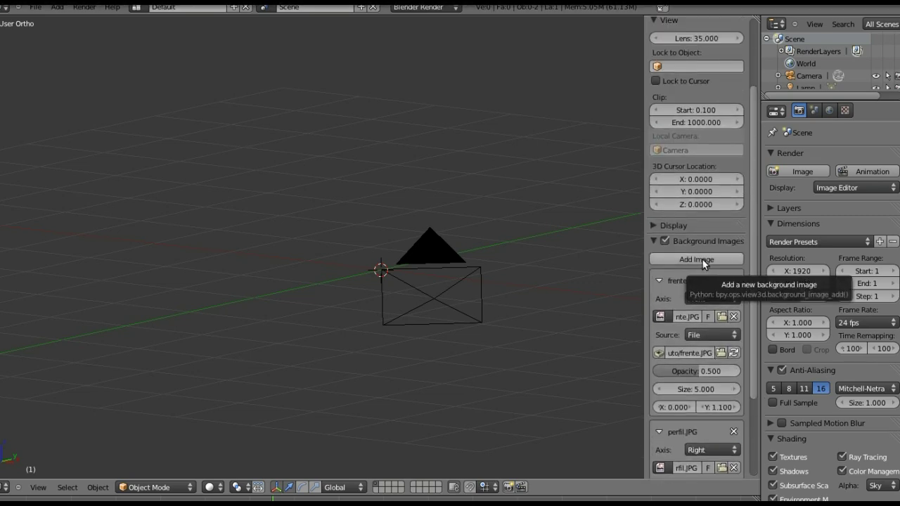
click(659, 280)
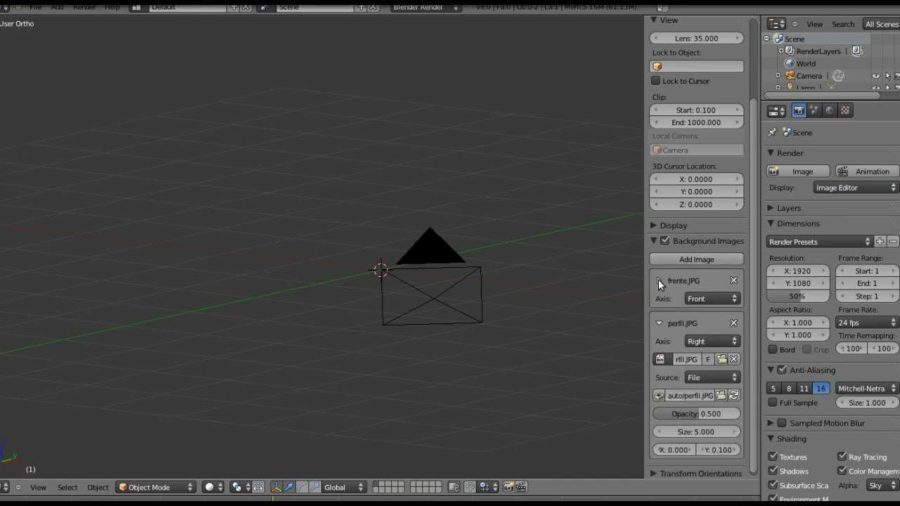
click(658, 279)
scroll(658, 280, up, 1)
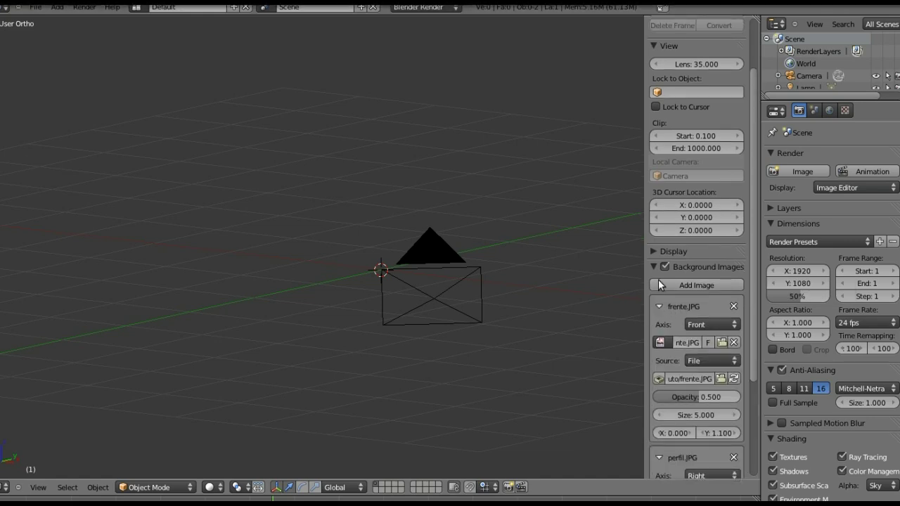
click(709, 325)
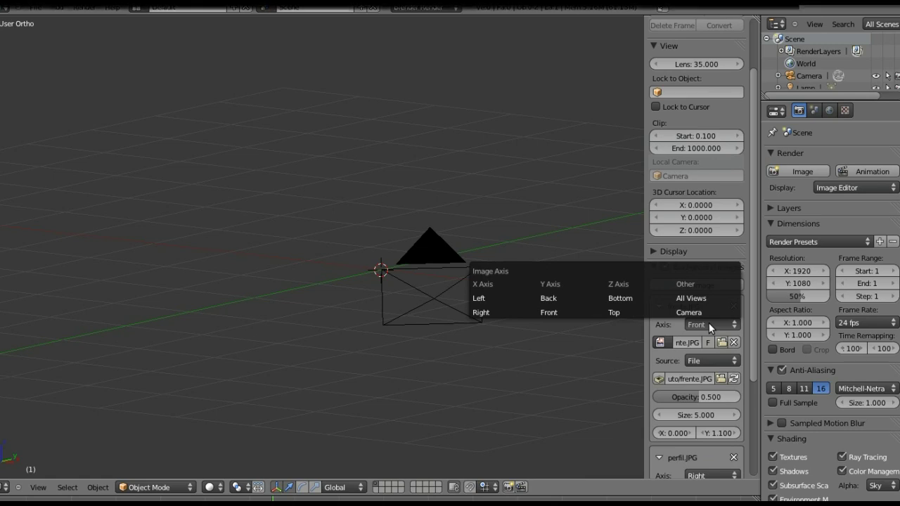
click(709, 323)
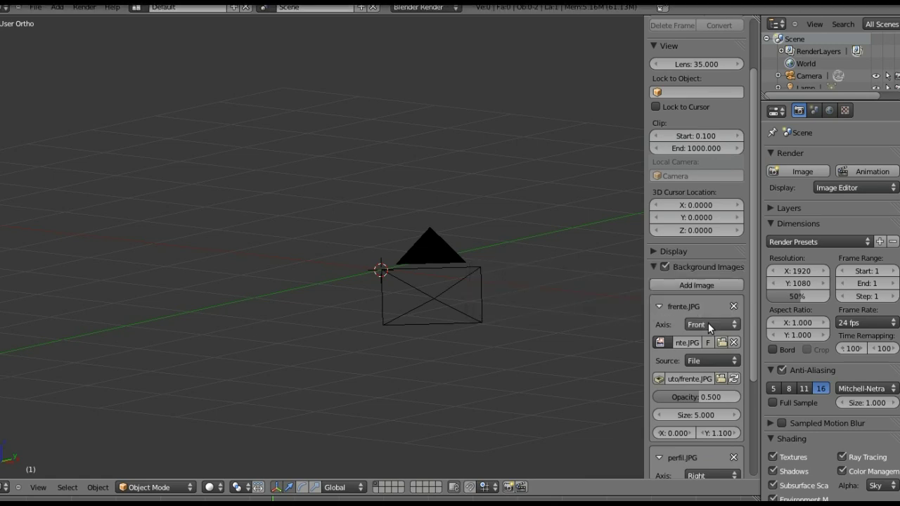
scroll(708, 322, down, 3)
scroll(706, 320, down, 1)
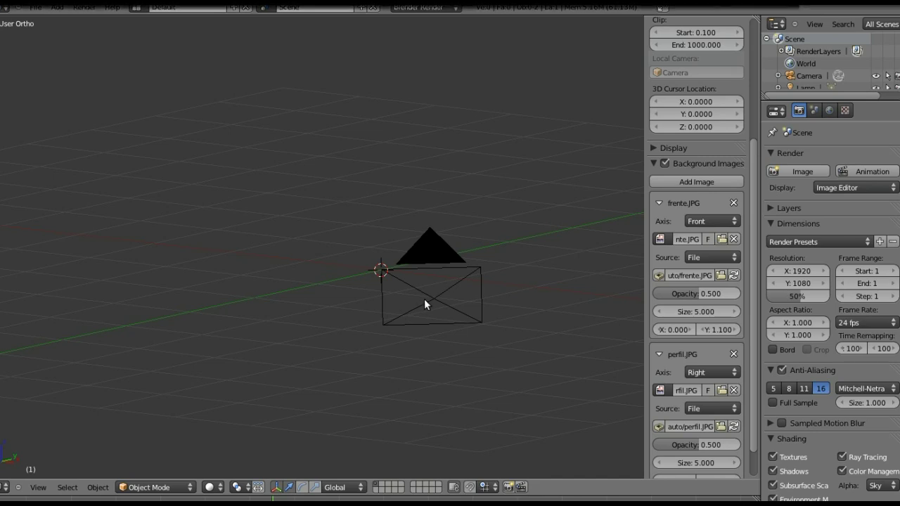
Switch to Front Ortho with Numpad 1 and zoom and pan to centre the frente.JPG photo
key(KP_1)
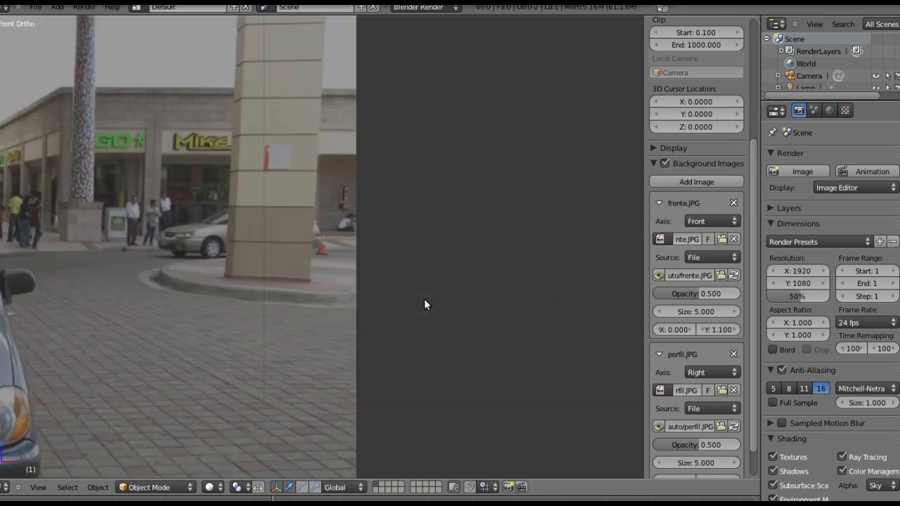
scroll(262, 289, down, 3)
scroll(184, 303, down, 2)
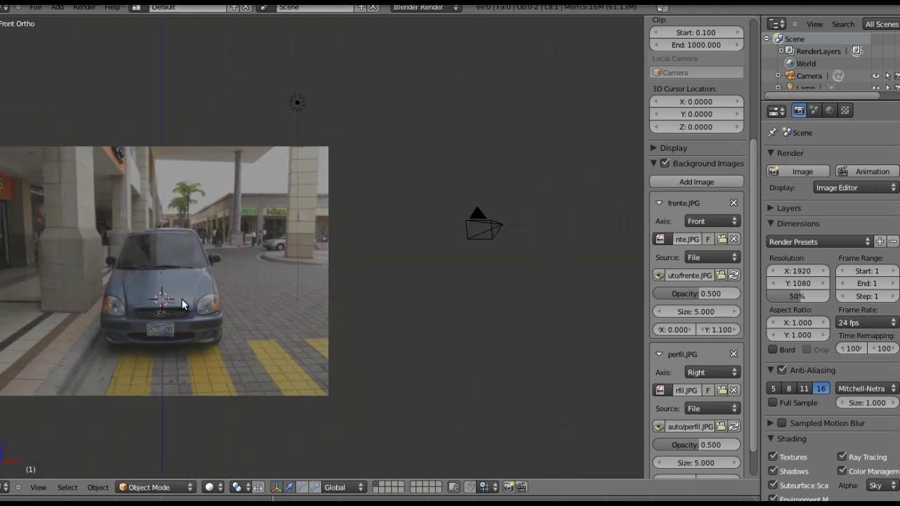
shift+middle_drag(118, 309, 406, 288)
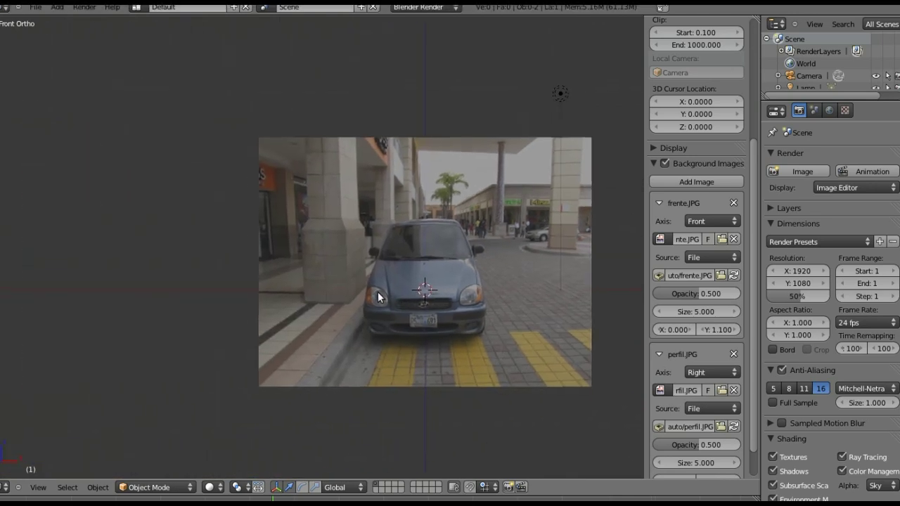
scroll(435, 289, up, 1)
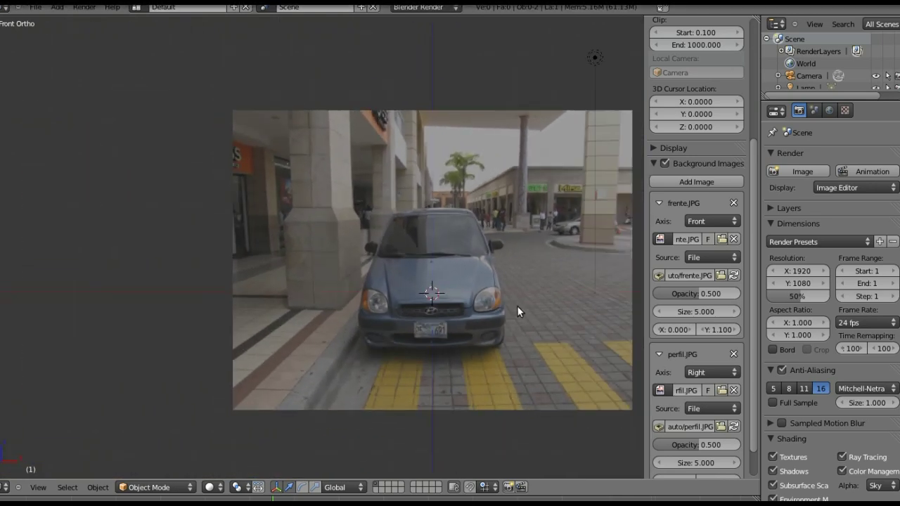
shift+middle_drag(518, 306, 484, 300)
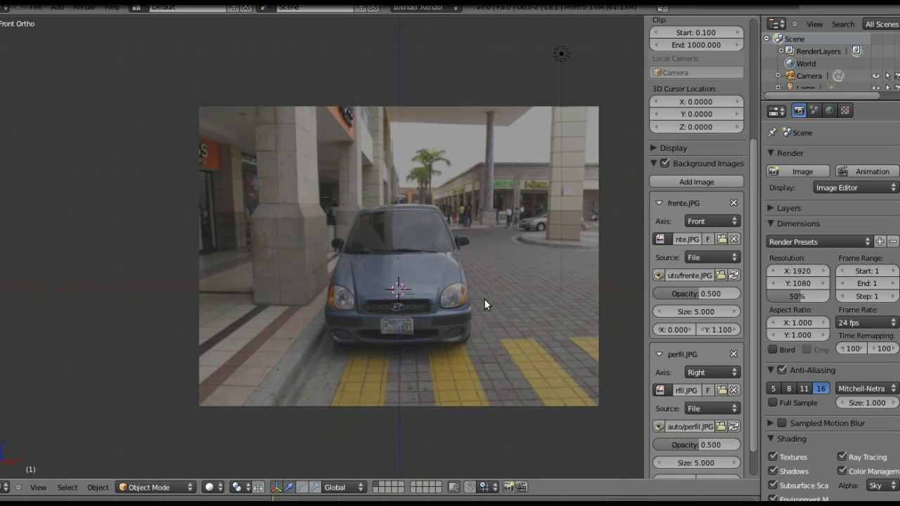
click(38, 487)
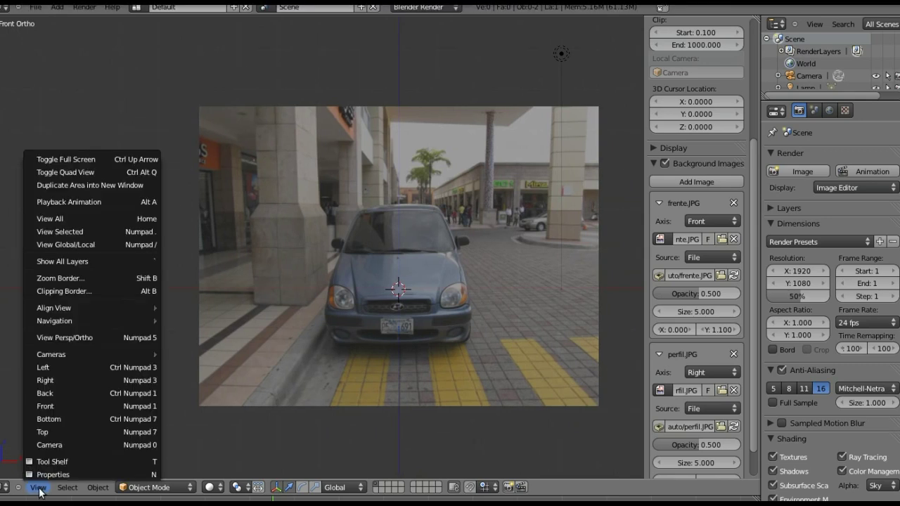
click(71, 406)
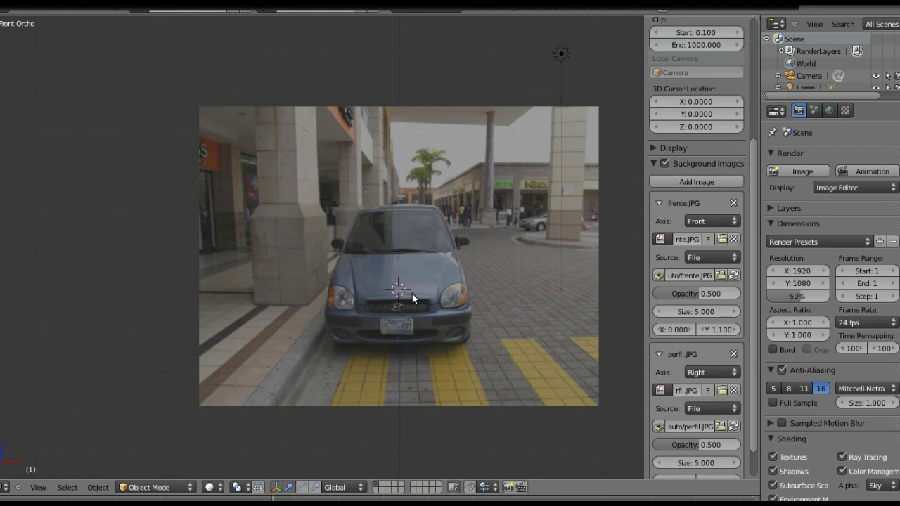
key(KP_3)
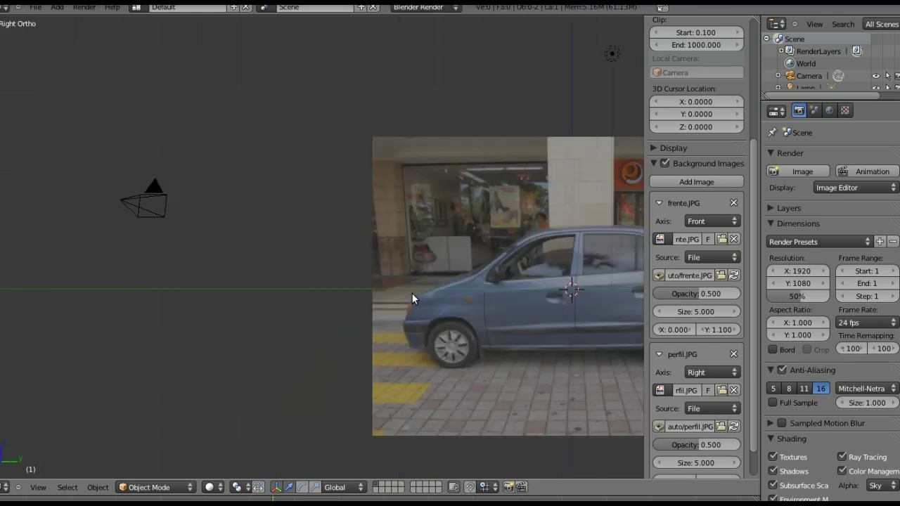
shift+middle_drag(518, 338, 307, 325)
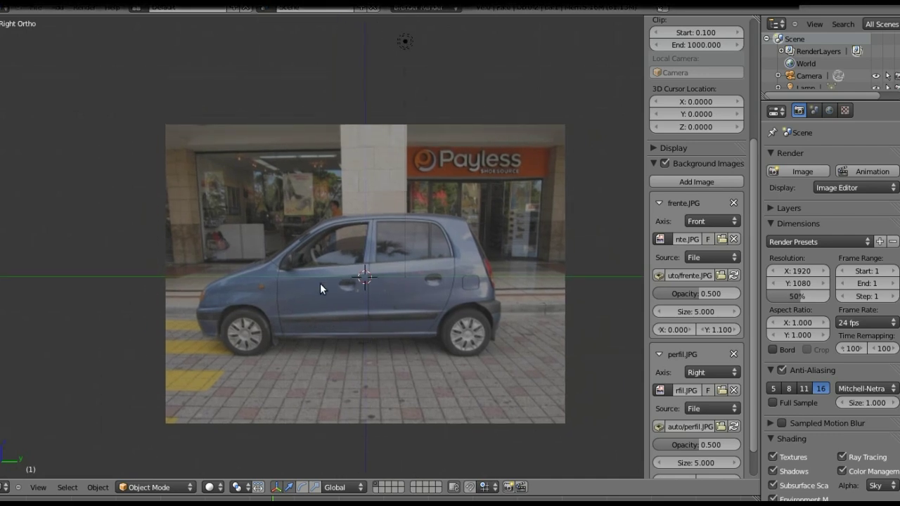
key(KP_1)
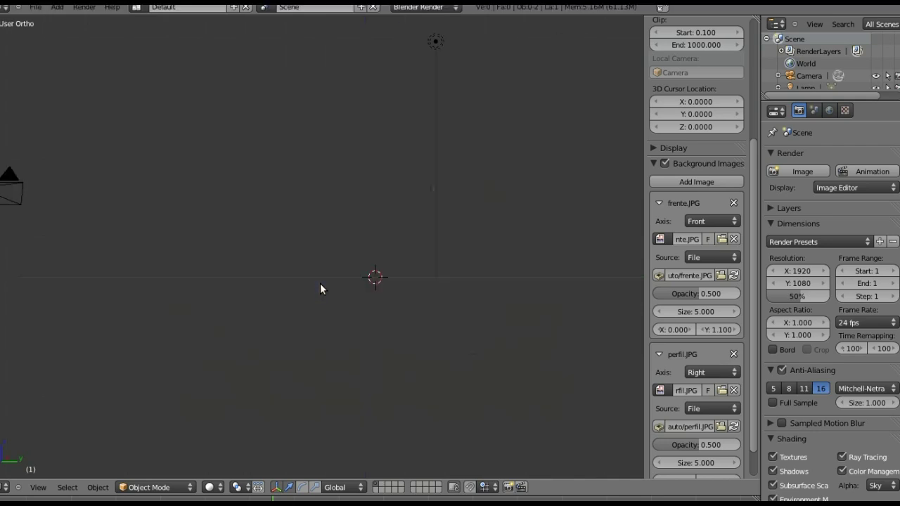
scroll(702, 240, up, 2)
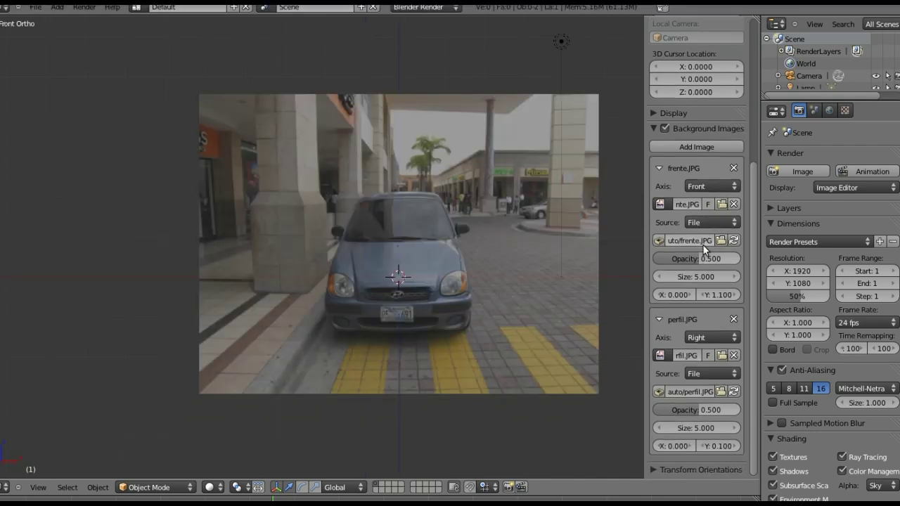
scroll(722, 331, up, 2)
scroll(725, 325, down, 4)
scroll(687, 273, up, 4)
scroll(682, 288, down, 2)
scroll(686, 267, down, 1)
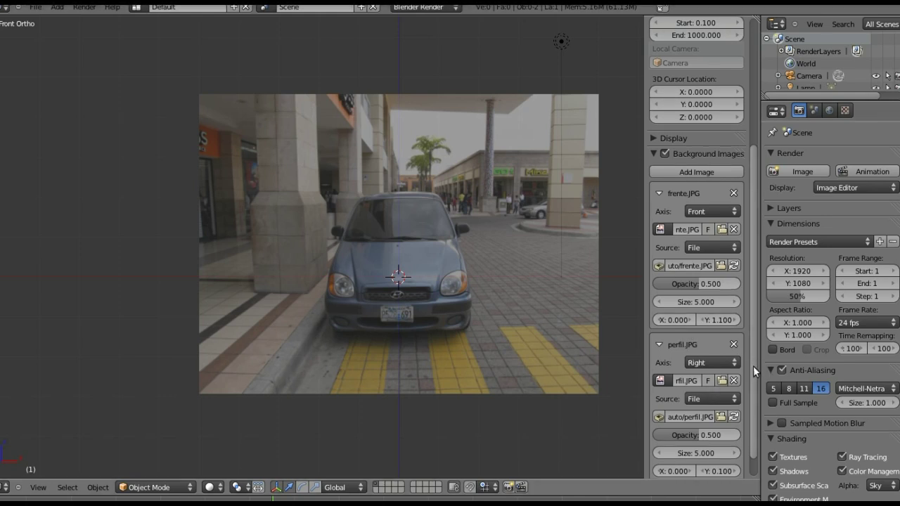
scroll(753, 366, down, 2)
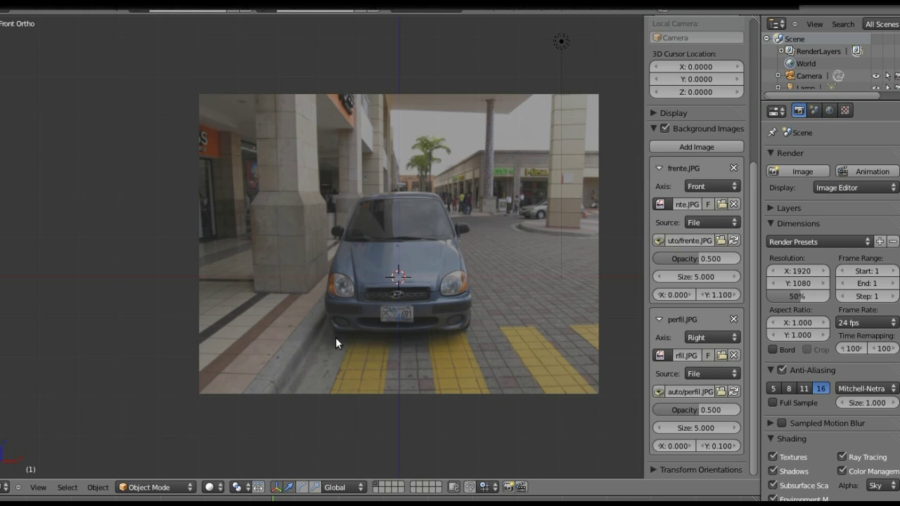
Check the side view with Numpad 3, then return to Front view and recentre the car
scroll(336, 338, up, 3)
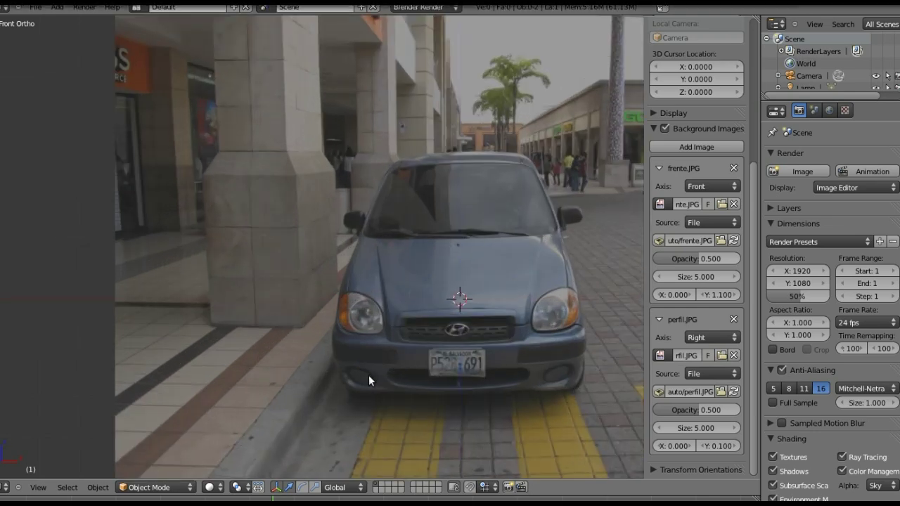
shift+middle_drag(419, 379, 384, 301)
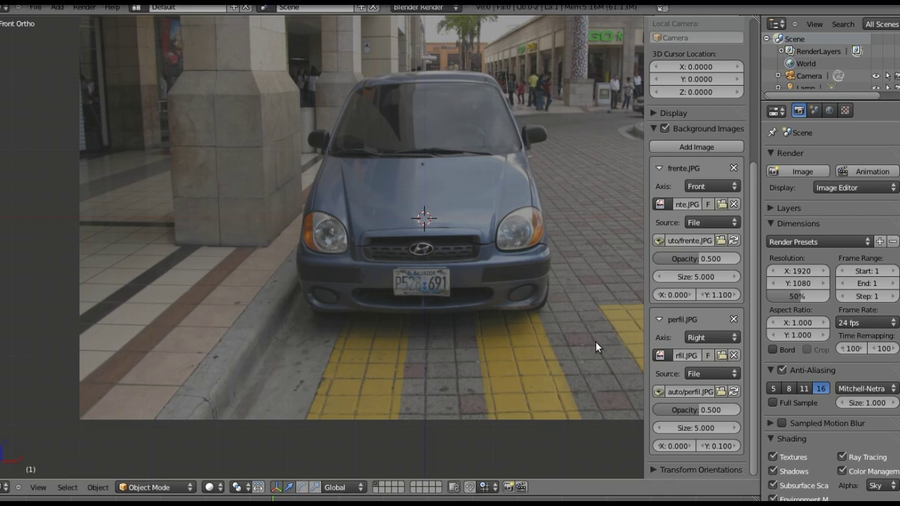
key(KP_3)
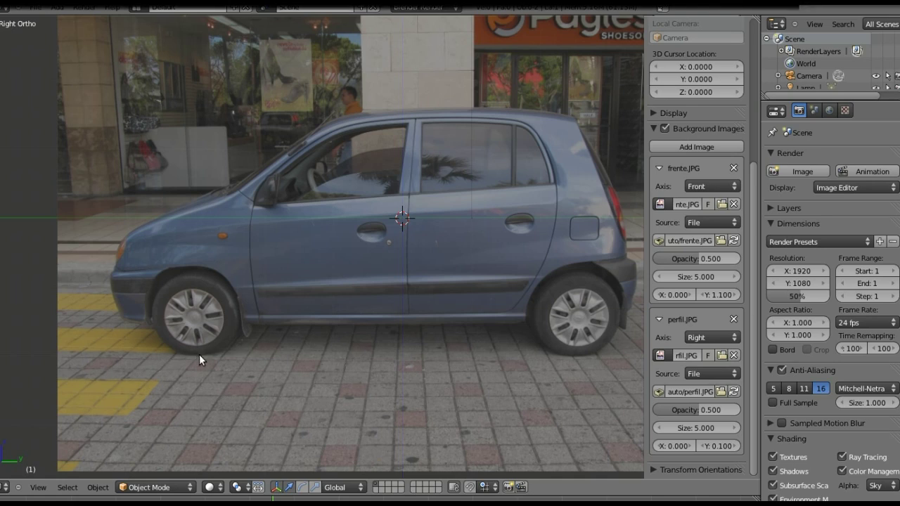
key(KP_1)
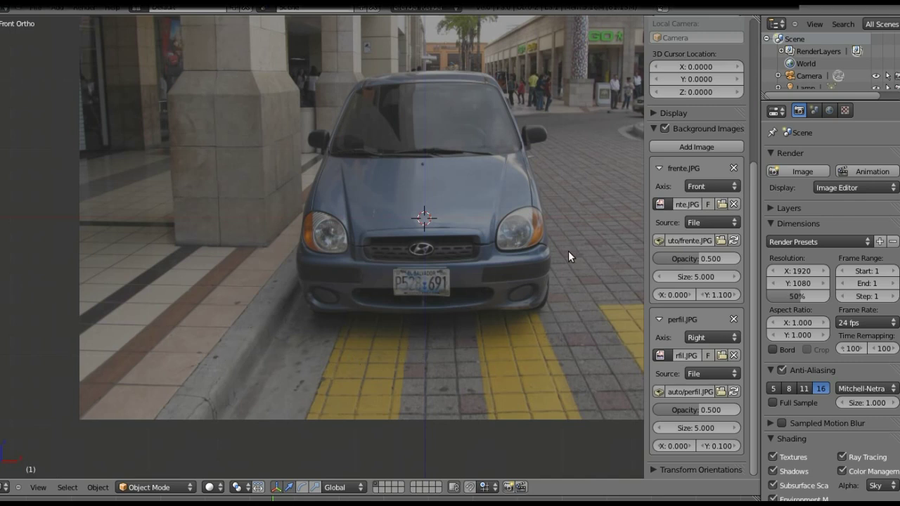
mouse_move(542, 251)
shift+middle_down()
mouse_move(488, 299)
mouse_move(476, 325)
shift+middle_up()
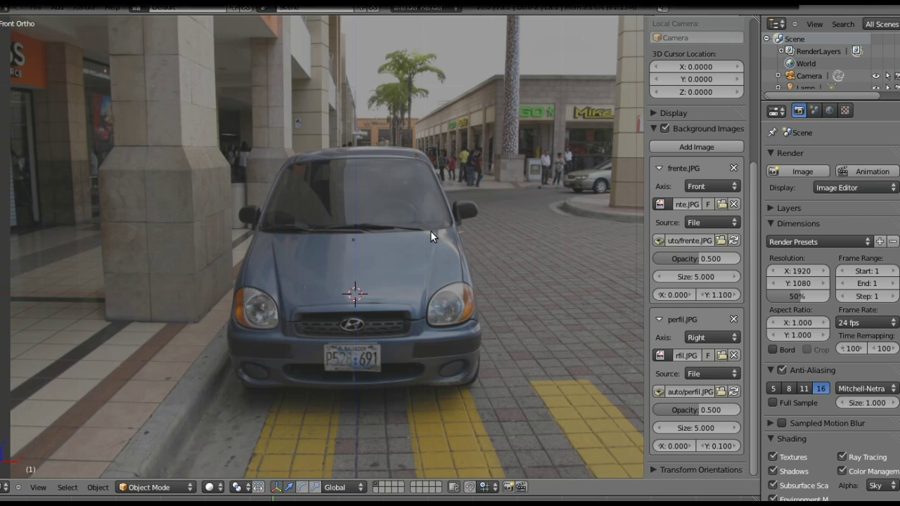
Hide the sidebar and split the viewport, setting the right view to Right Ortho
key(n)
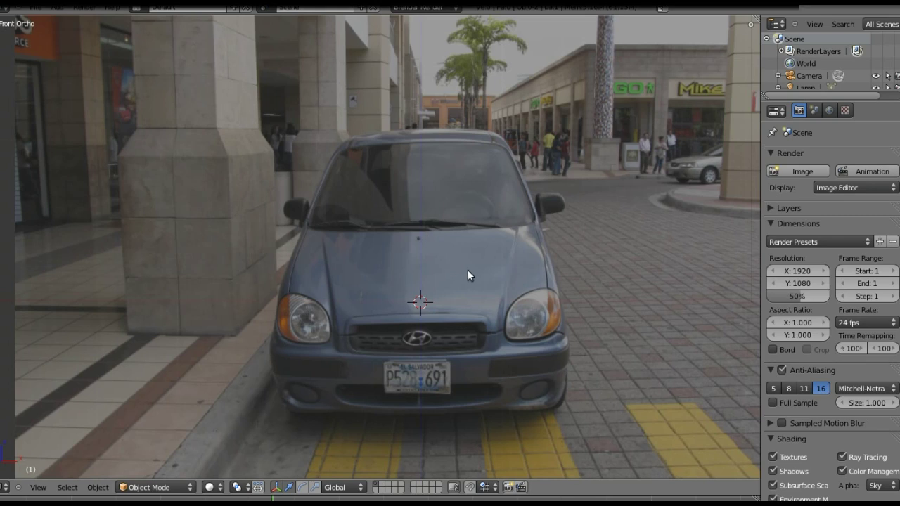
drag(756, 19, 365, 62)
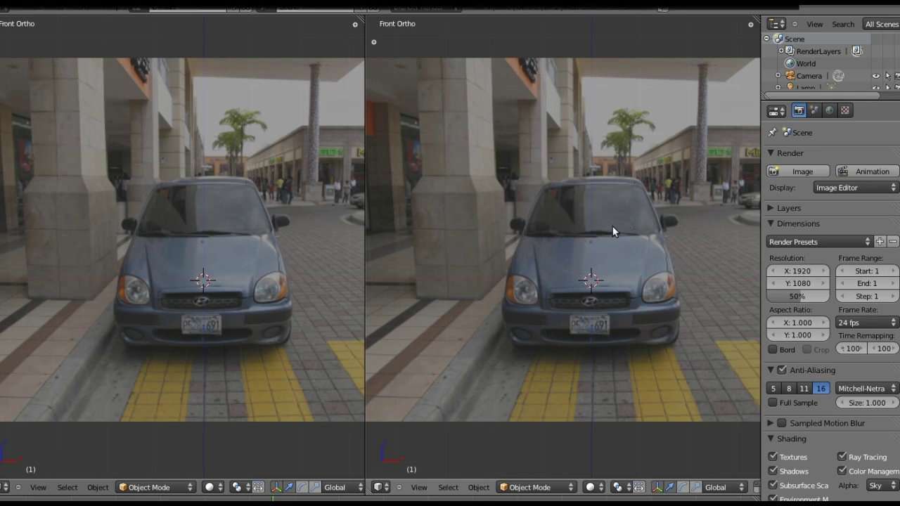
key(KP_3)
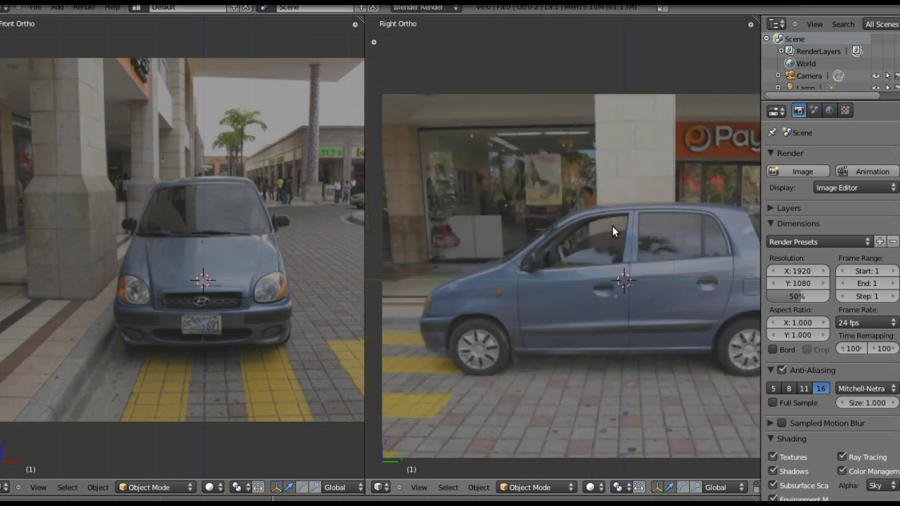
shift+middle_drag(651, 289, 615, 254)
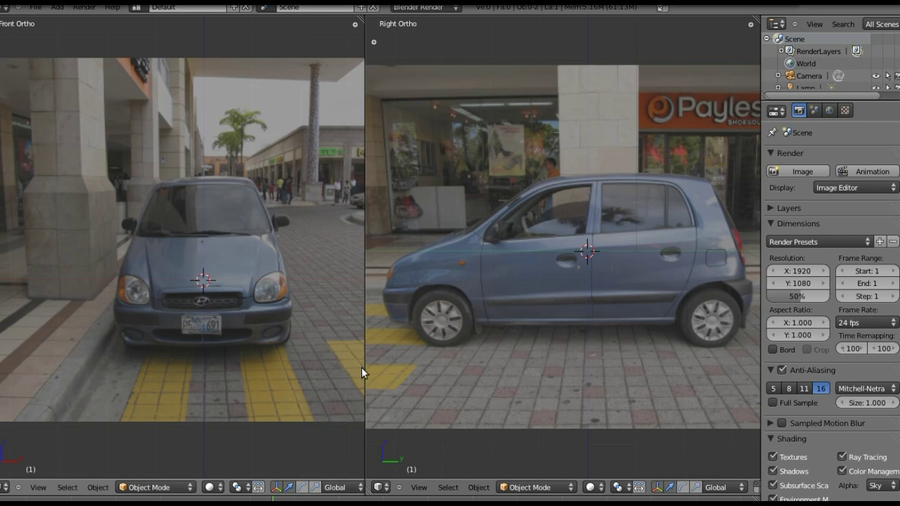
Test 3D cursor placement, reset it with Shift+C, and recentre the perfil.JPG side photo
click(291, 321)
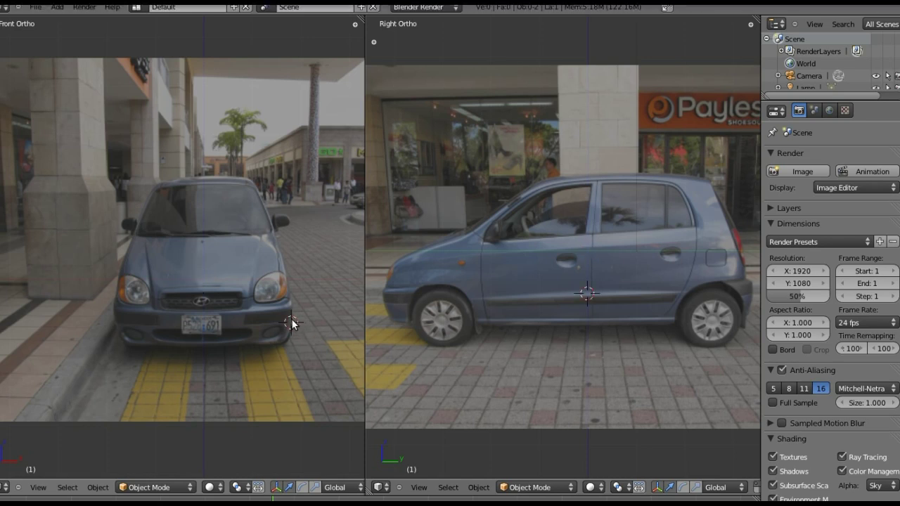
click(444, 322)
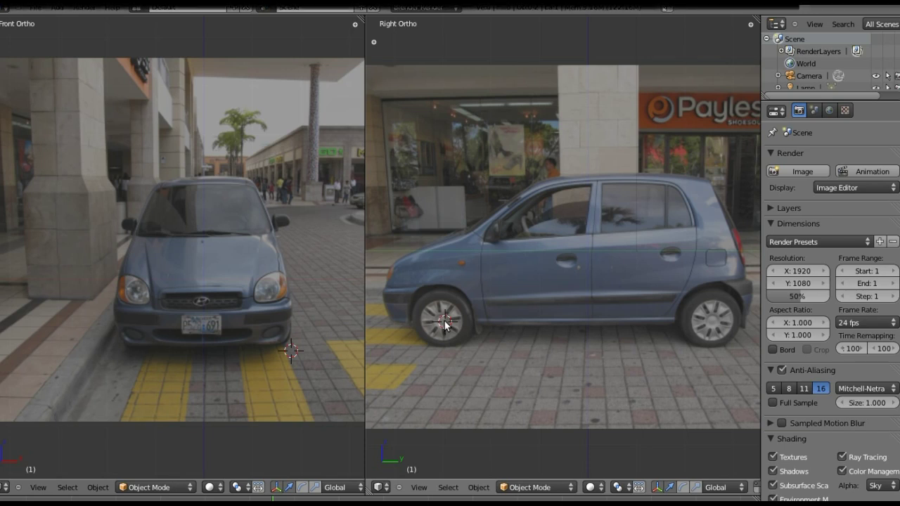
key(shift+c)
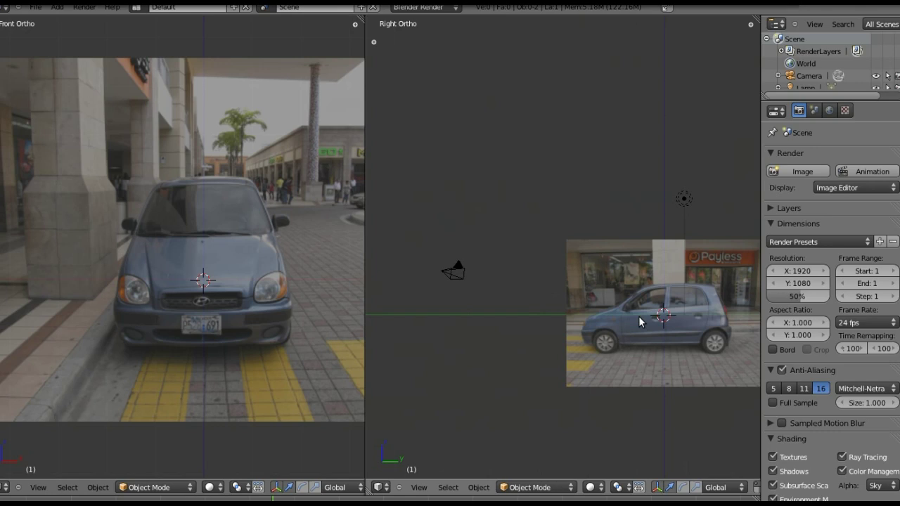
shift+middle_drag(676, 309, 532, 235)
scroll(532, 234, up, 2)
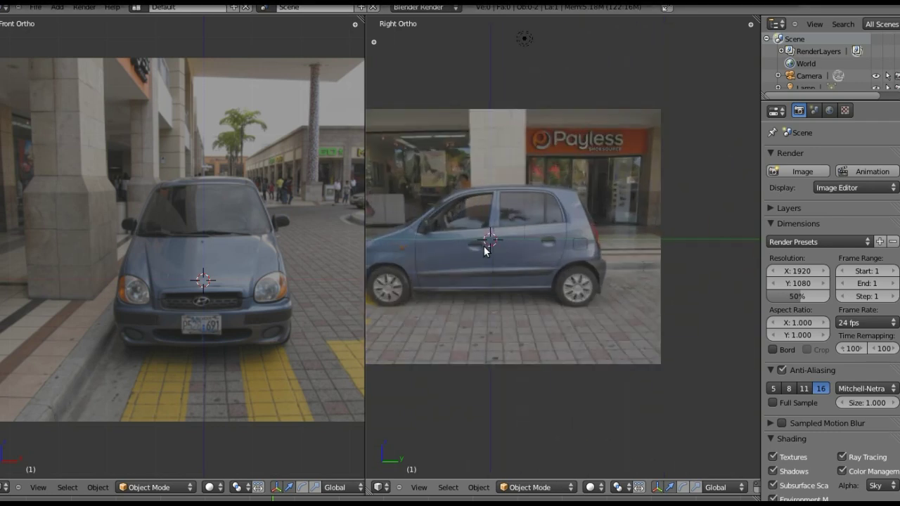
scroll(482, 246, up, 1)
scroll(541, 285, up, 2)
mouse_move(540, 285)
shift+middle_down()
mouse_move(557, 250)
mouse_move(569, 270)
shift+middle_up()
scroll(559, 249, down, 1)
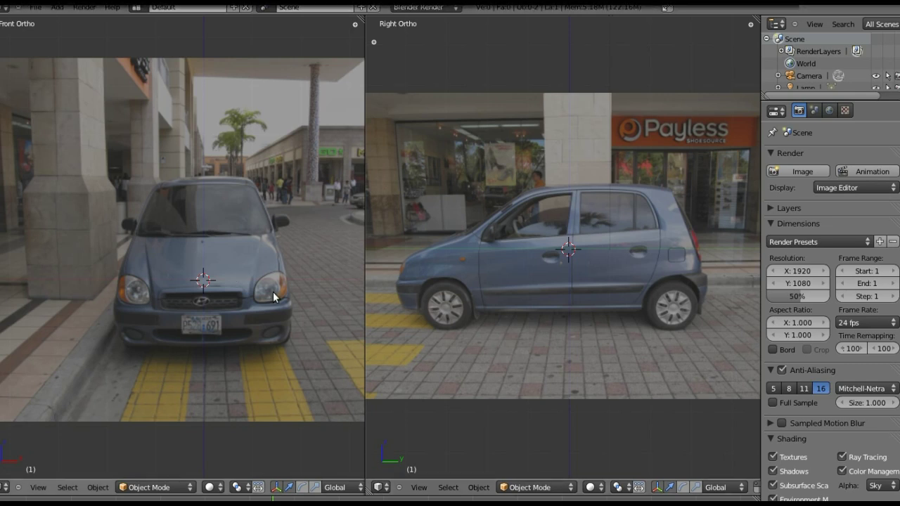
Place the 3D cursor on the front wheel and low front of the car to compare positions
click(446, 306)
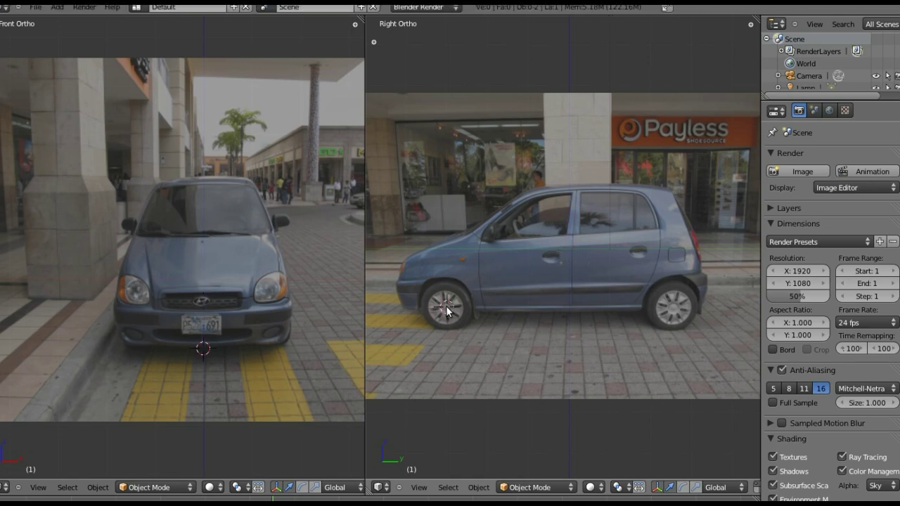
click(285, 317)
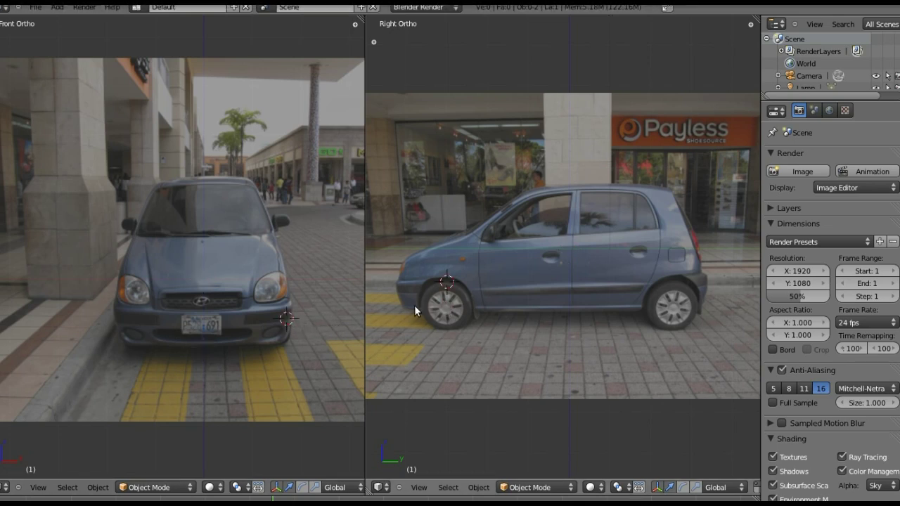
click(446, 305)
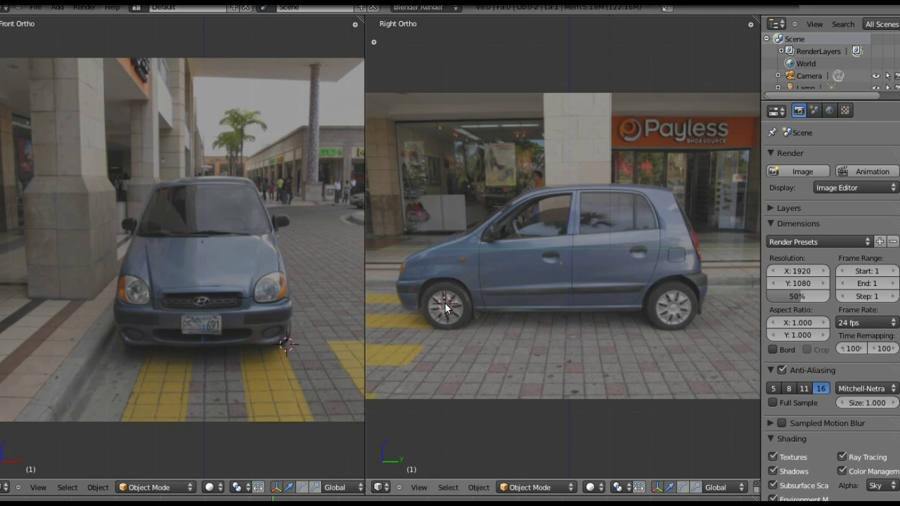
click(445, 307)
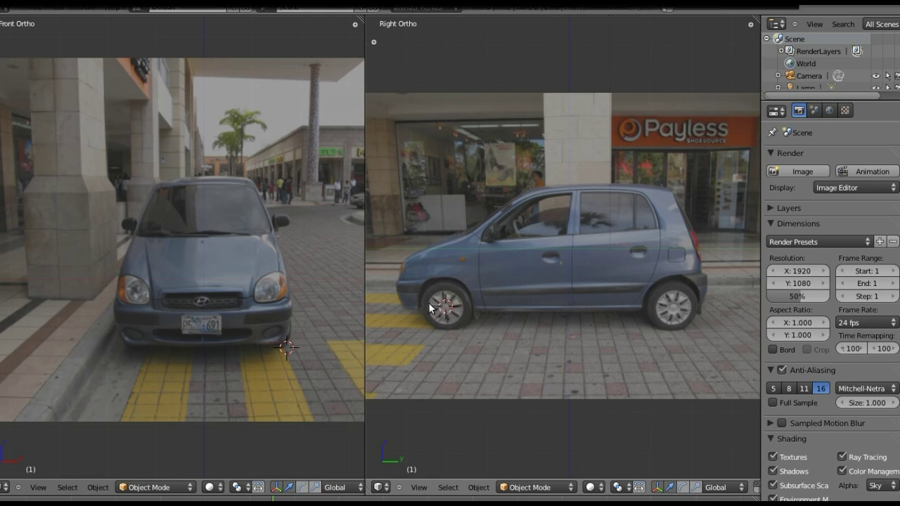
Step the frente.JPG Y offset down six times from 1.100 to 0.500, then close the sidebar
key(n)
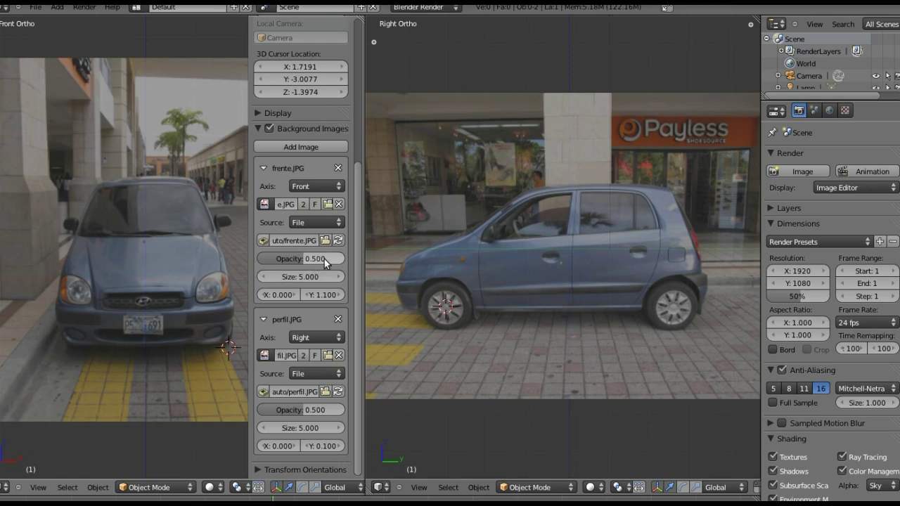
click(307, 294)
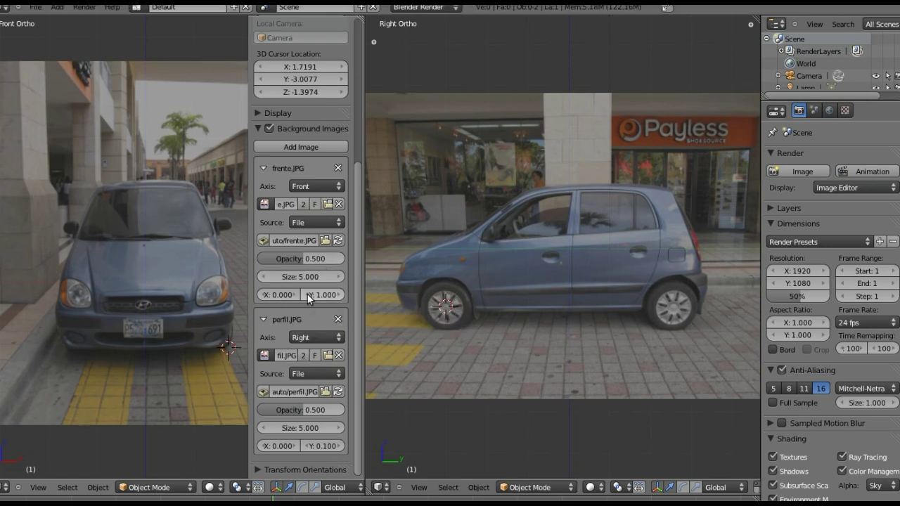
click(307, 295)
click(307, 294)
click(307, 294)
click(307, 294)
click(306, 294)
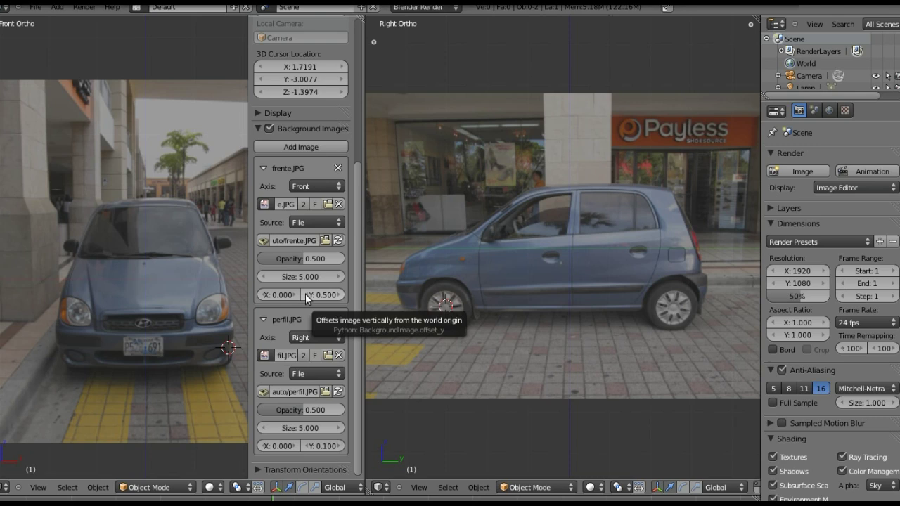
key(n)
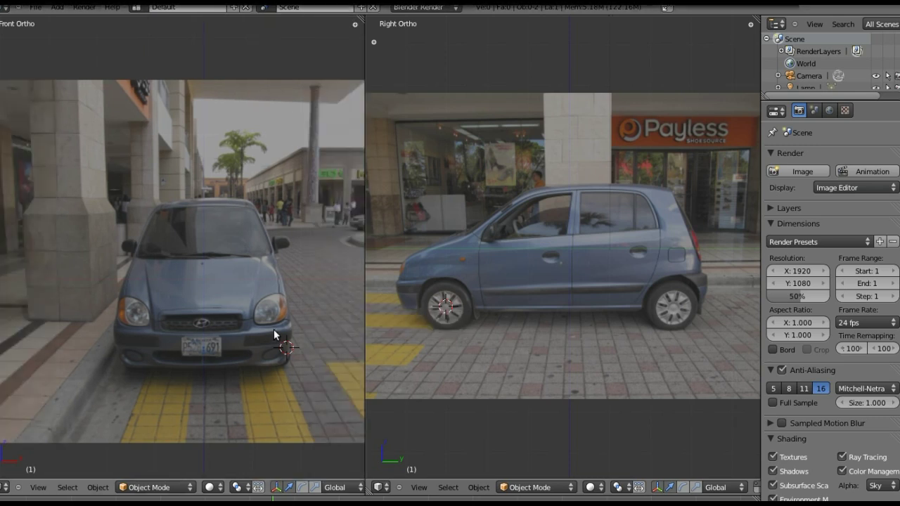
Reset the 3D cursor to the world origin and frame the whole front car photo
scroll(274, 329, down, 4)
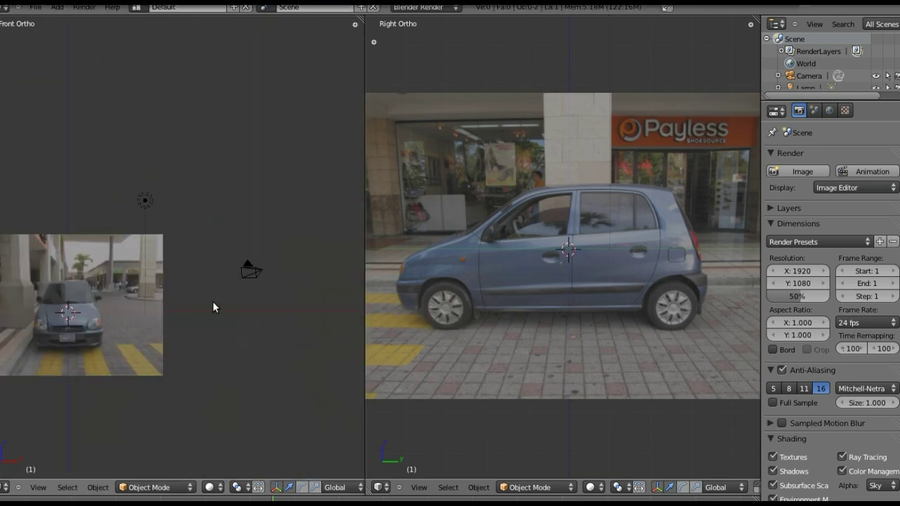
key(shift+c)
scroll(252, 292, up, 3)
scroll(251, 292, up, 2)
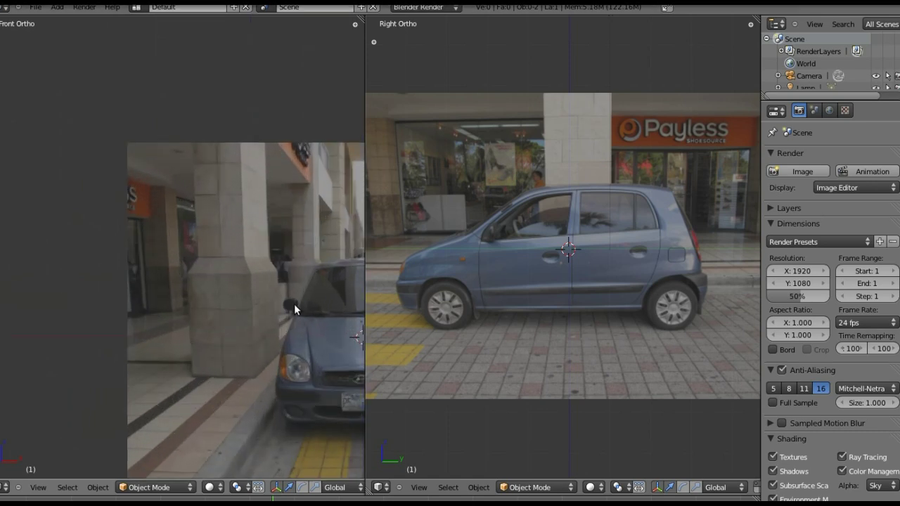
shift+middle_drag(294, 304, 190, 233)
scroll(279, 254, down, 1)
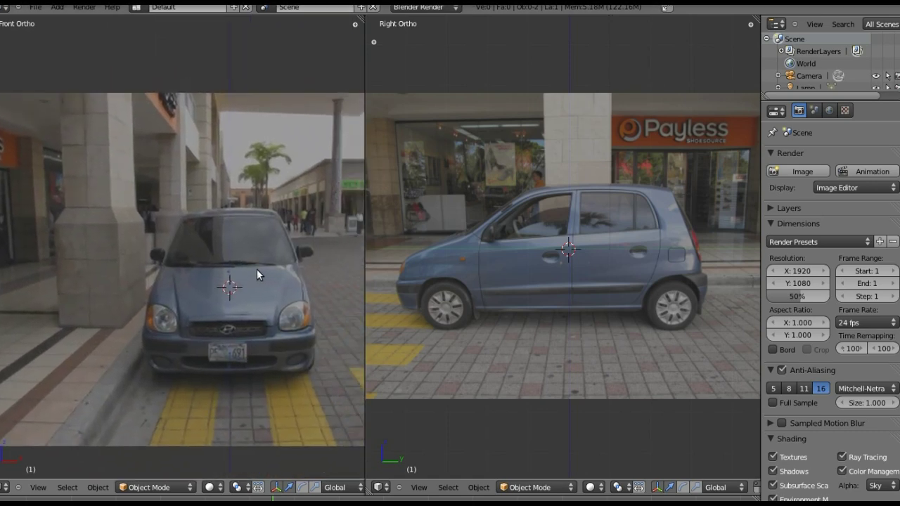
scroll(256, 279, down, 1)
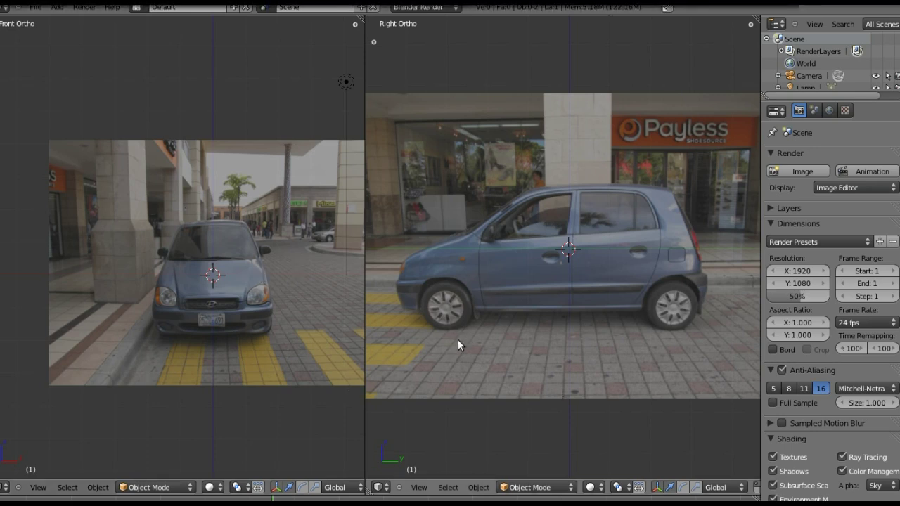
Add a plane and move it forward and down to the hood's height in the side view
key(shift+a)
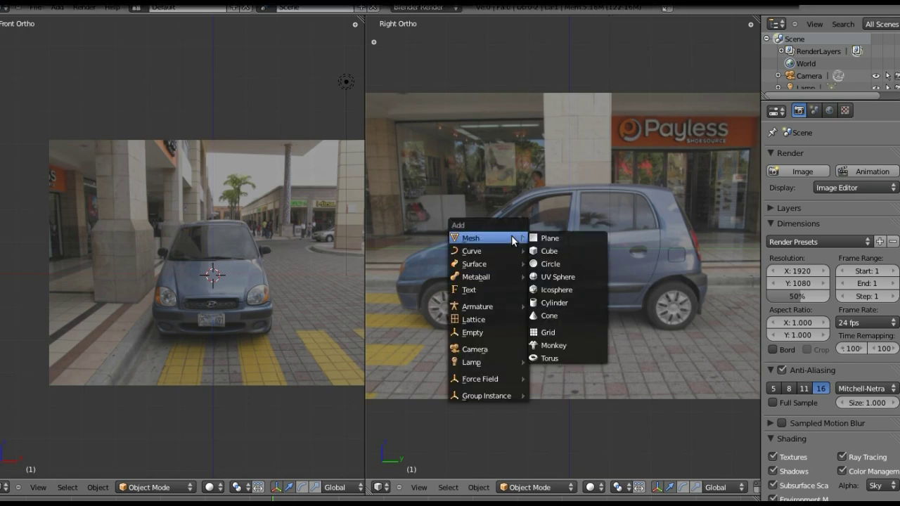
click(546, 238)
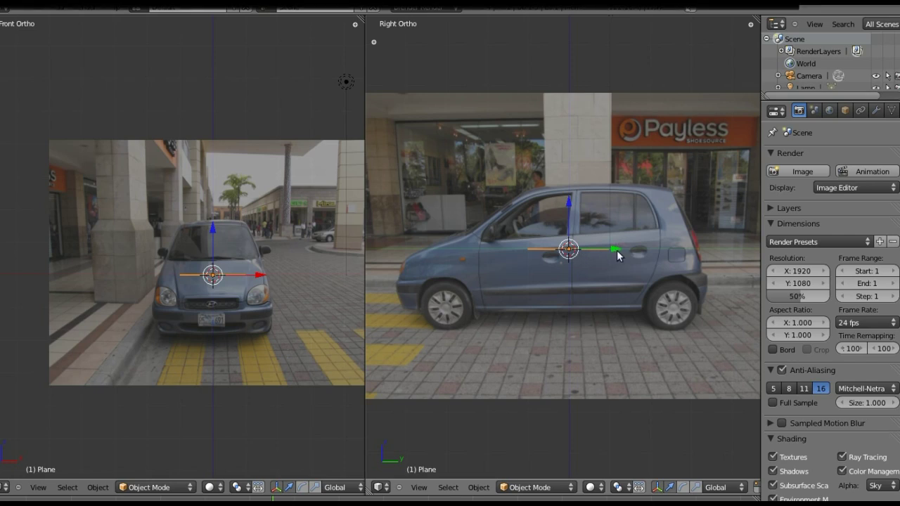
drag(614, 251, 492, 257)
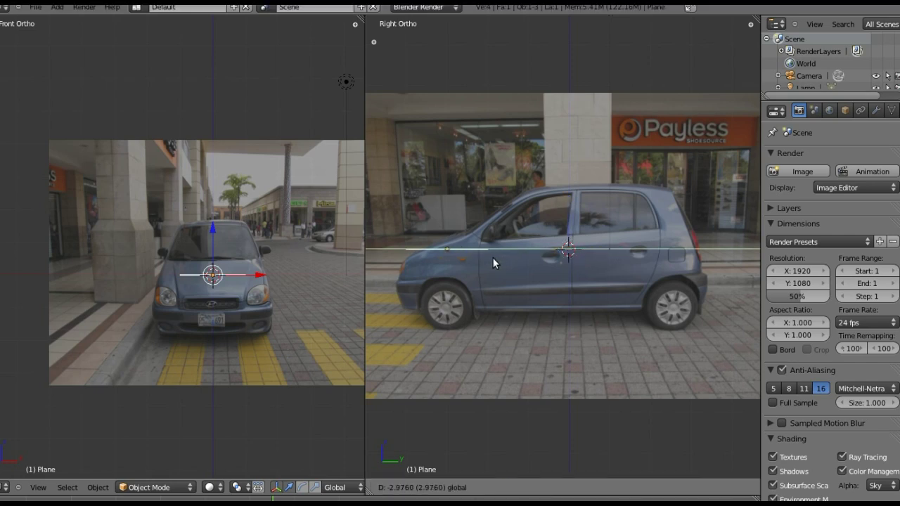
key(g)
key(z)
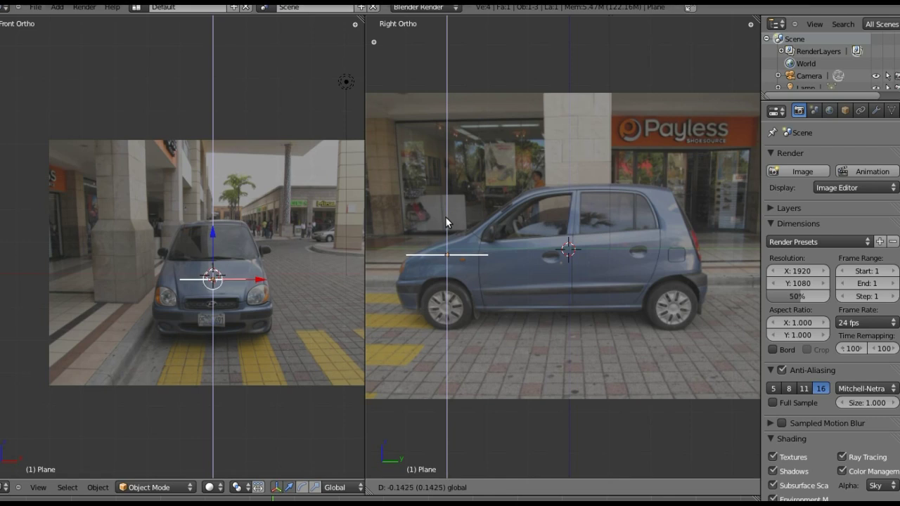
click(445, 220)
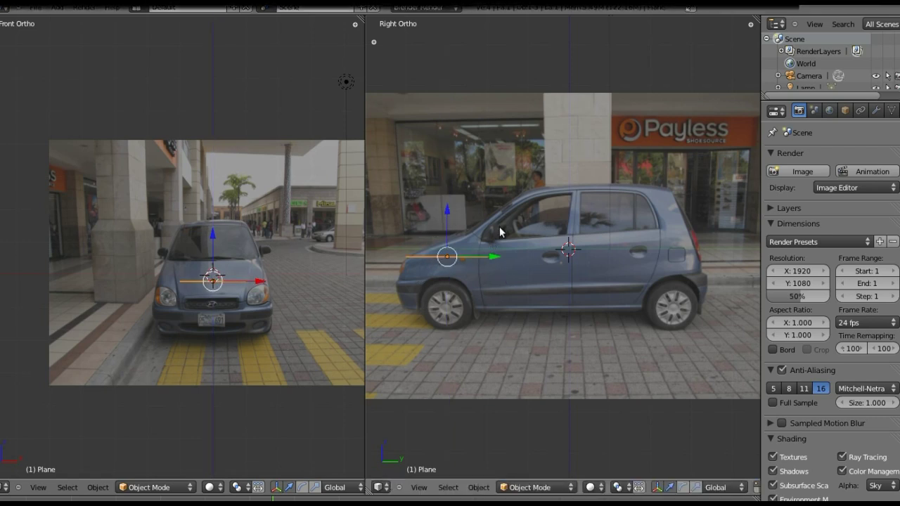
key(g)
key(z)
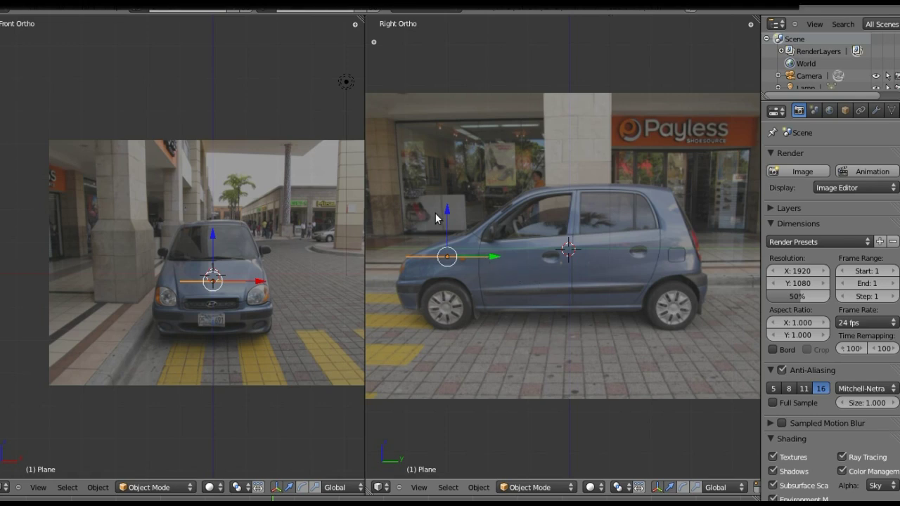
Tilt the plane around X to match the hood slope and slide it along Y over the hood
key(r)
key(x)
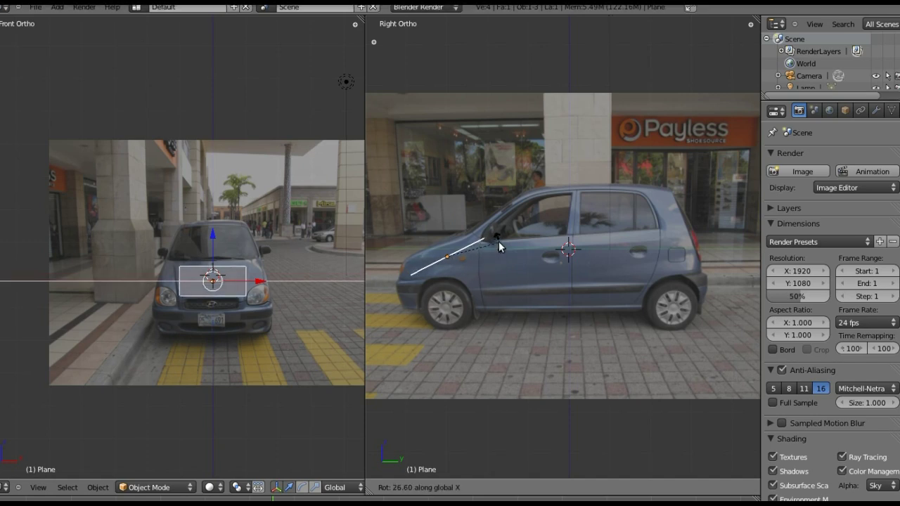
click(498, 241)
key(g)
key(y)
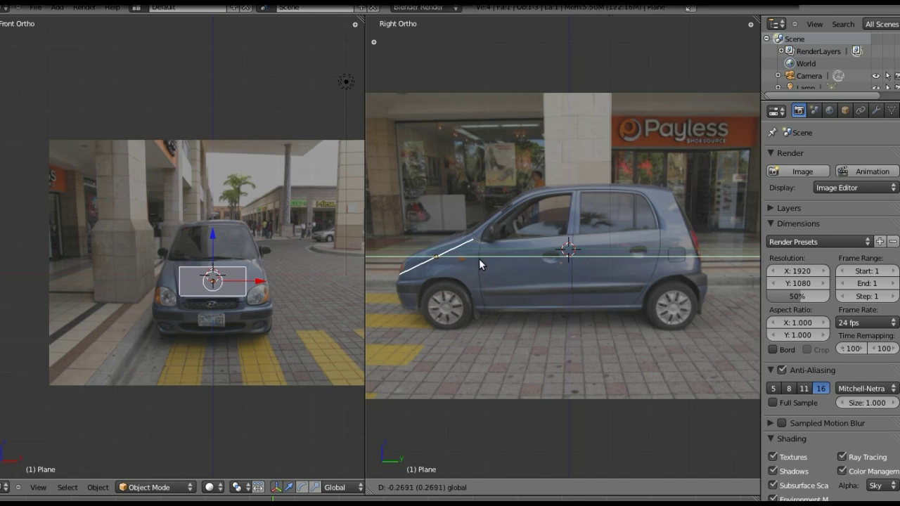
click(479, 259)
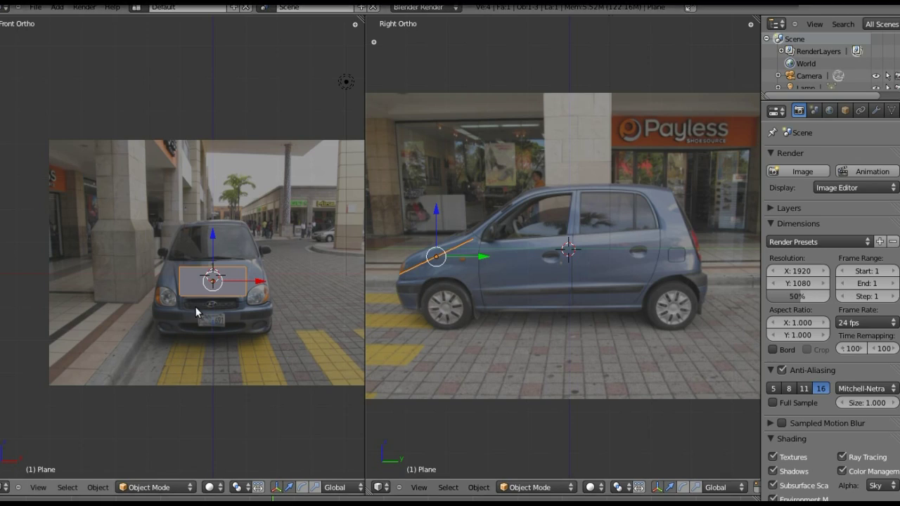
Bring the car's front into the front view and shift the plane further along Y
scroll(218, 302, up, 1)
scroll(225, 303, up, 2)
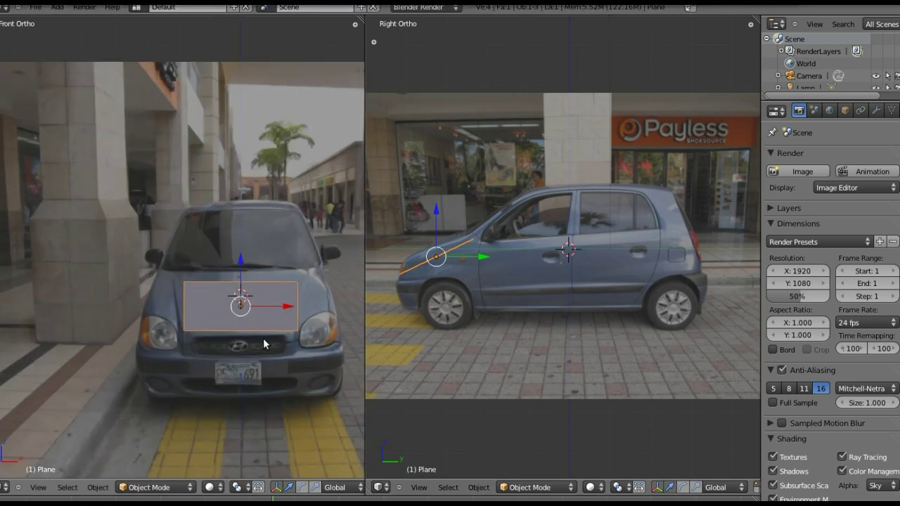
shift+middle_drag(263, 342, 247, 296)
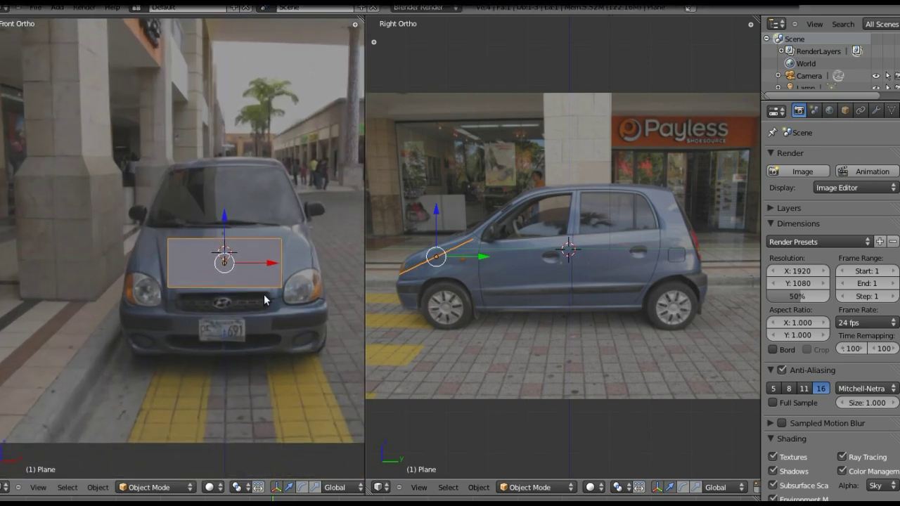
key(g)
key(y)
click(473, 252)
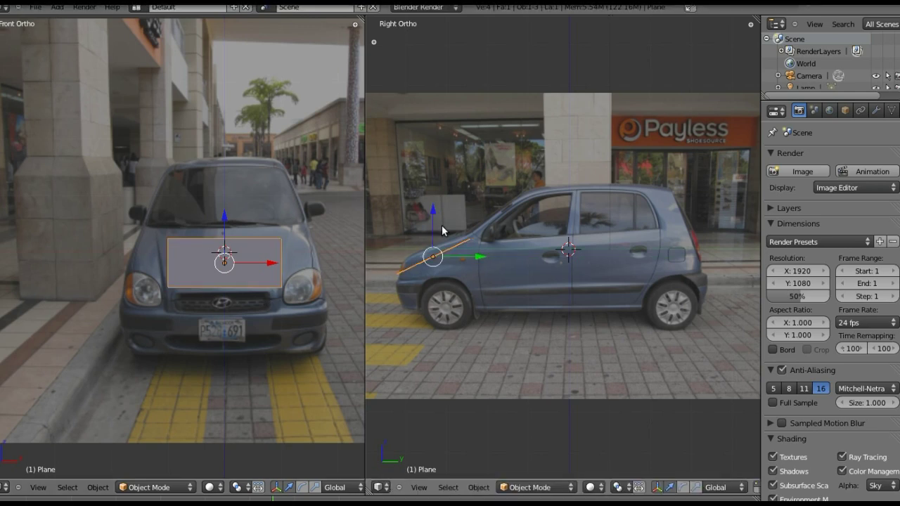
Raise the plane slightly, refine its tilt, and slide it forward along the hood
key(g)
key(z)
click(443, 233)
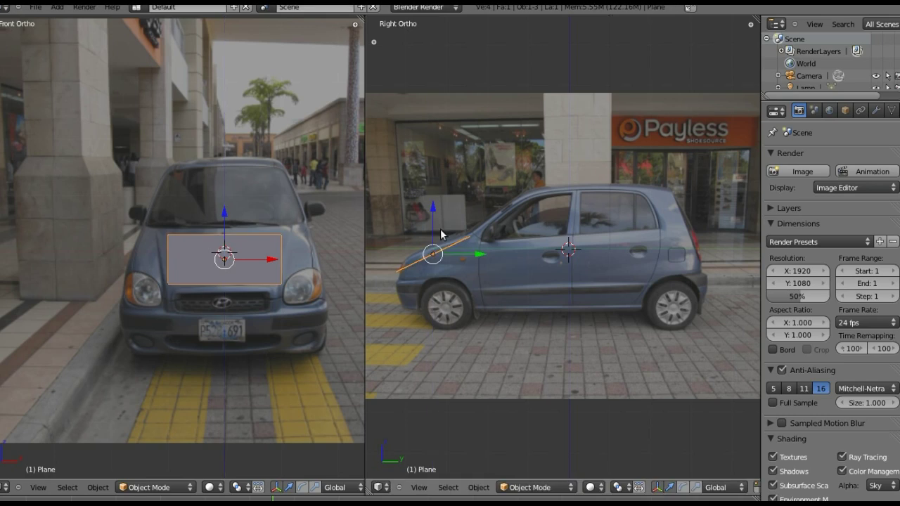
drag(476, 255, 466, 252)
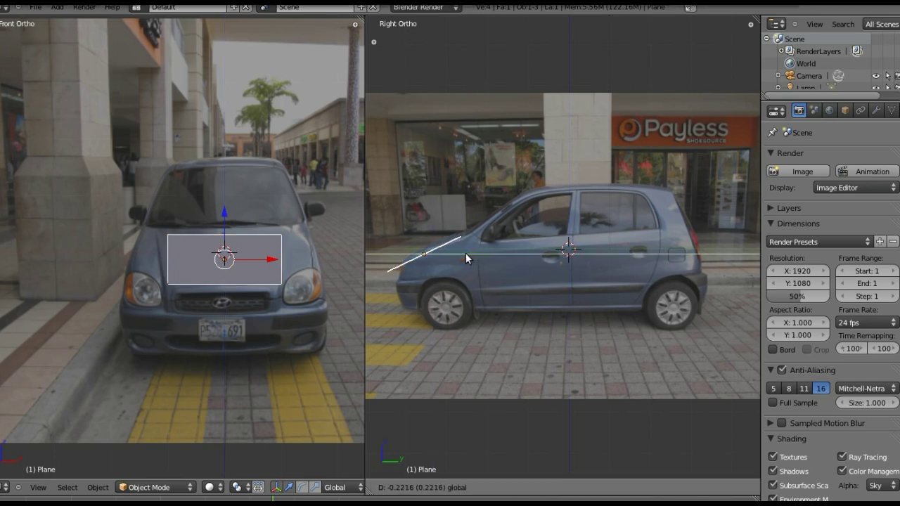
key(r)
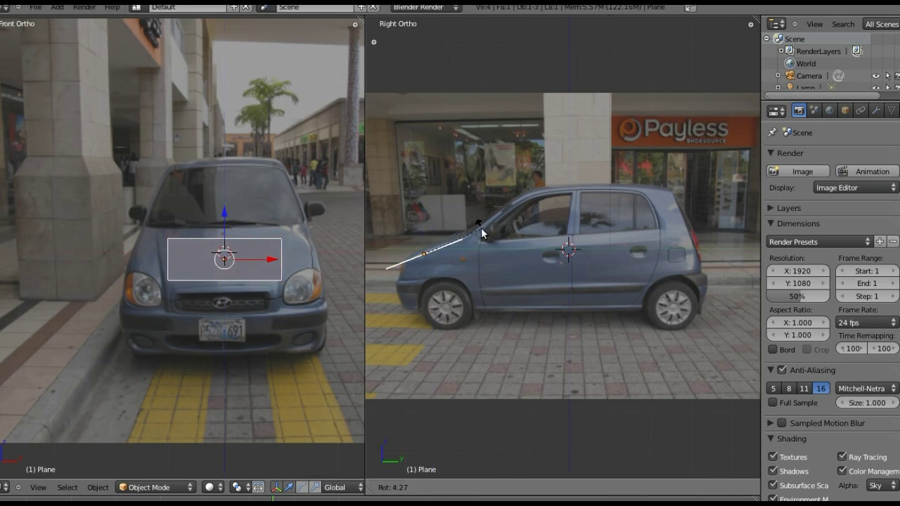
click(484, 226)
drag(474, 258, 471, 258)
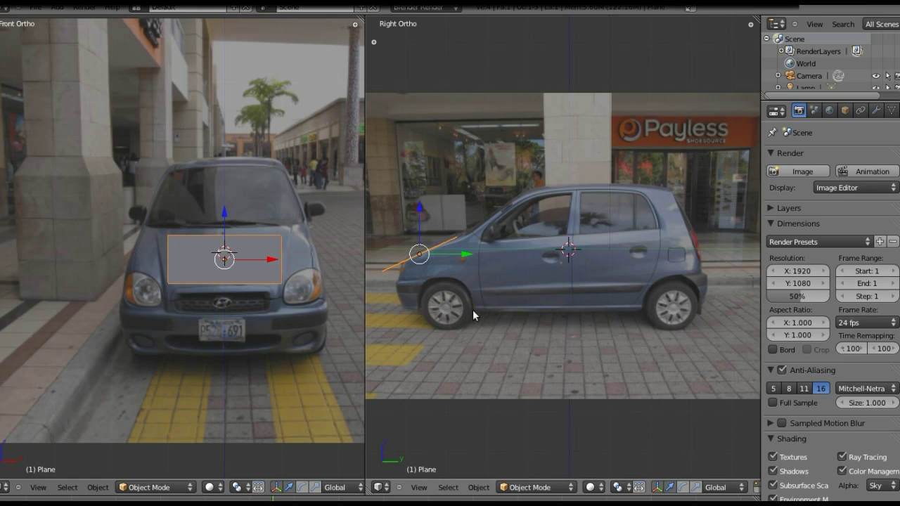
shift+middle_drag(441, 306, 467, 310)
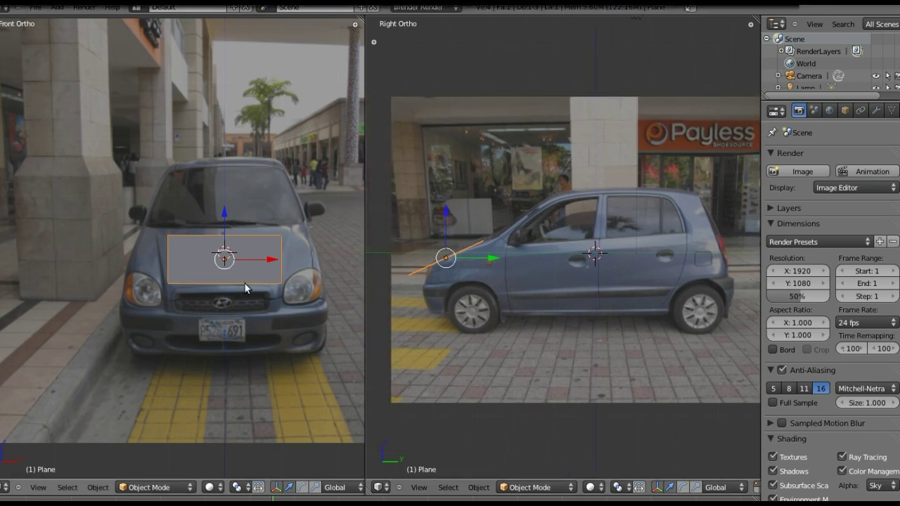
scroll(238, 274, up, 2)
shift+middle_drag(310, 282, 275, 278)
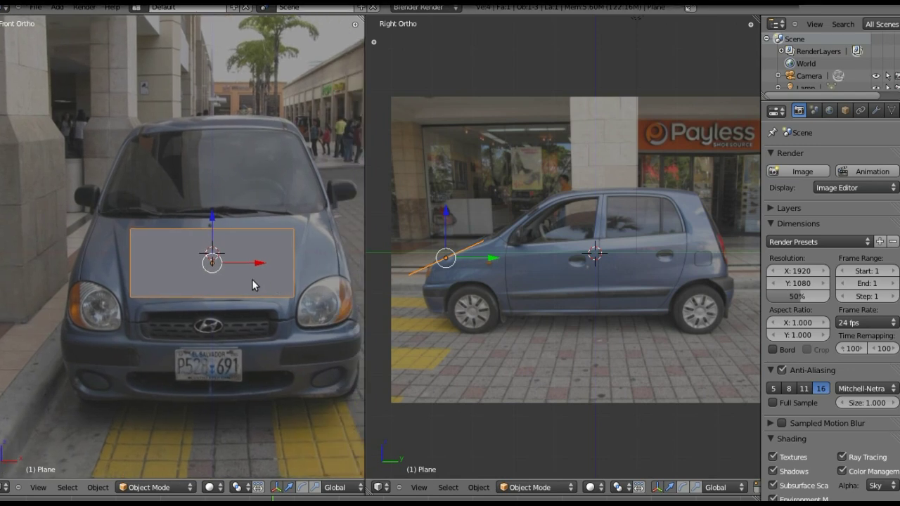
In Edit Mode, add a vertical loop cut through the centre of the plane with Ctrl+R
key(Tab)
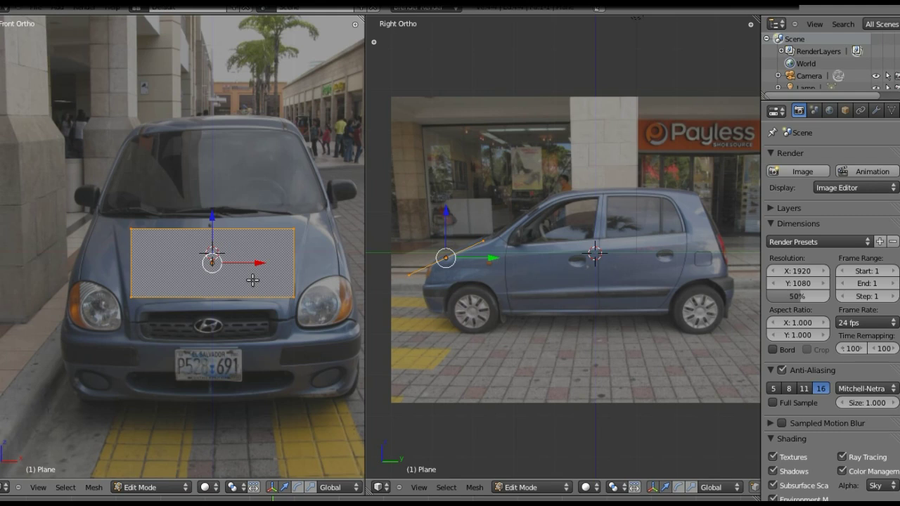
key(a)
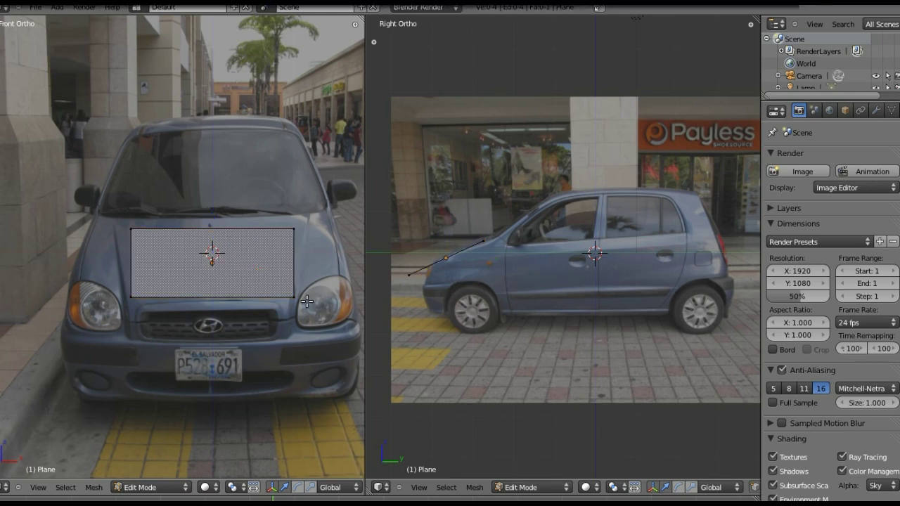
key(b)
drag(96, 199, 187, 331)
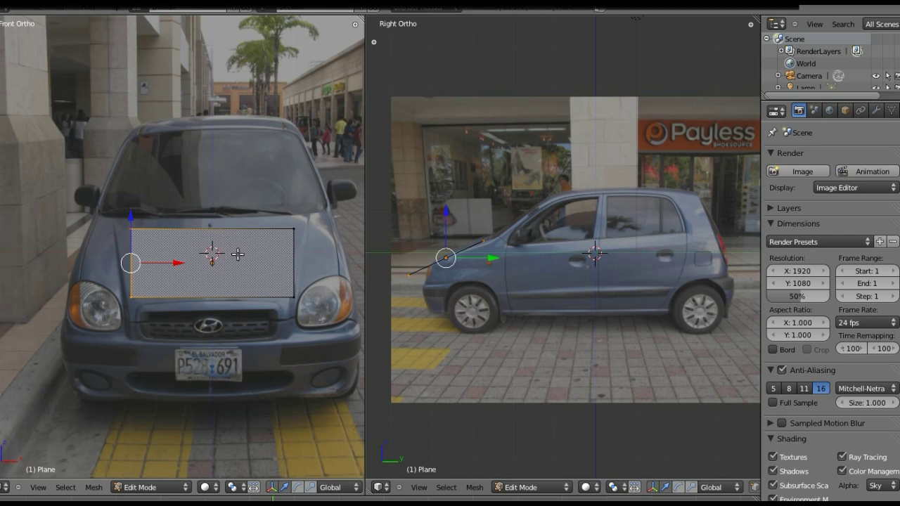
key(ctrl+r)
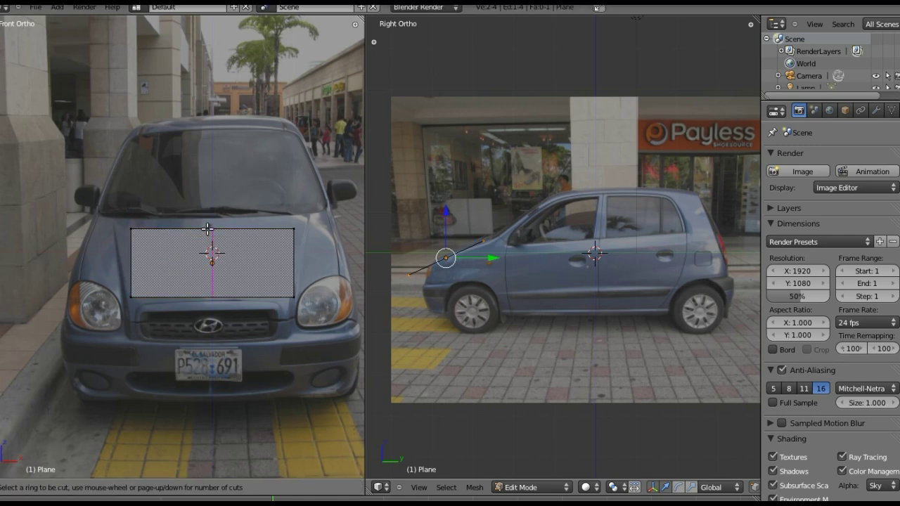
click(208, 228)
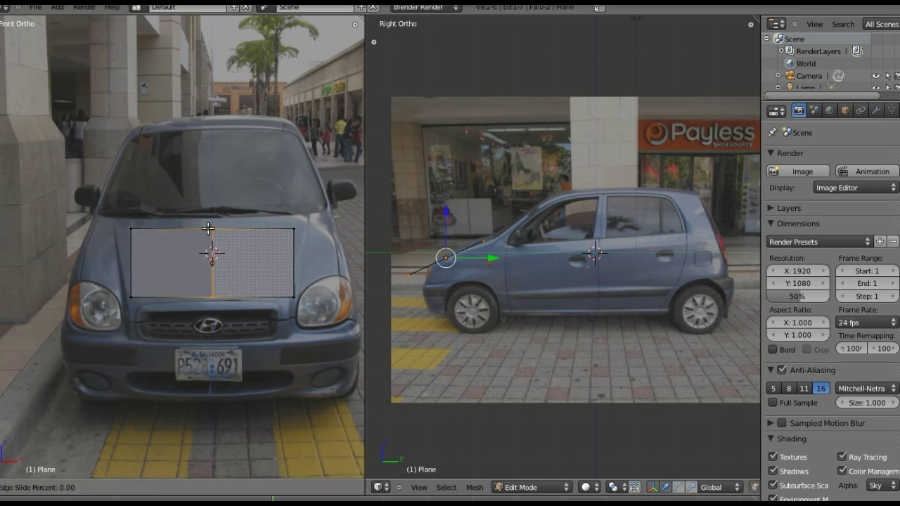
right_click(211, 259)
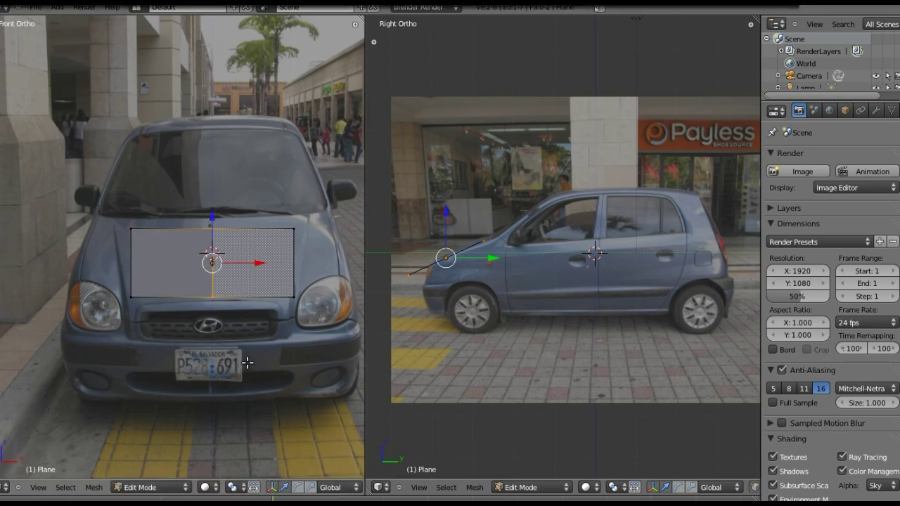
Box-select the plane's left-edge vertices and delete them, keeping only the right half
key(a)
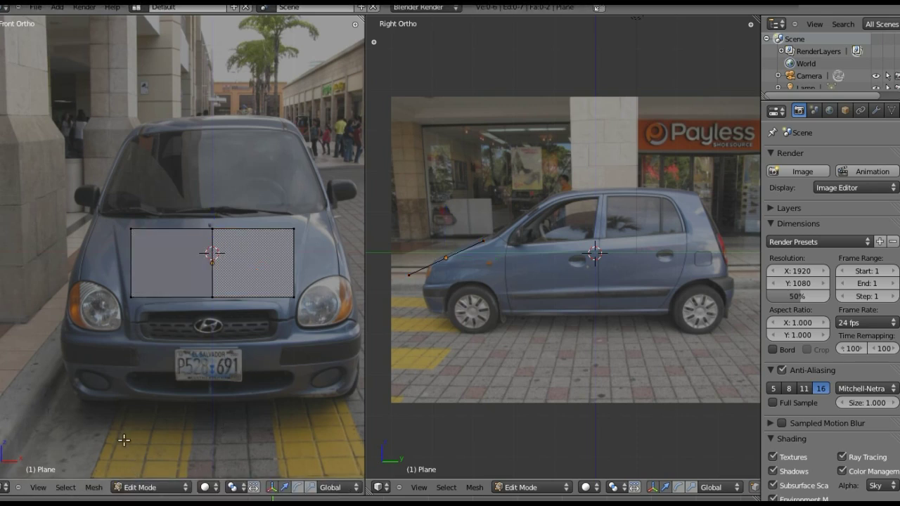
key(b)
drag(107, 205, 173, 350)
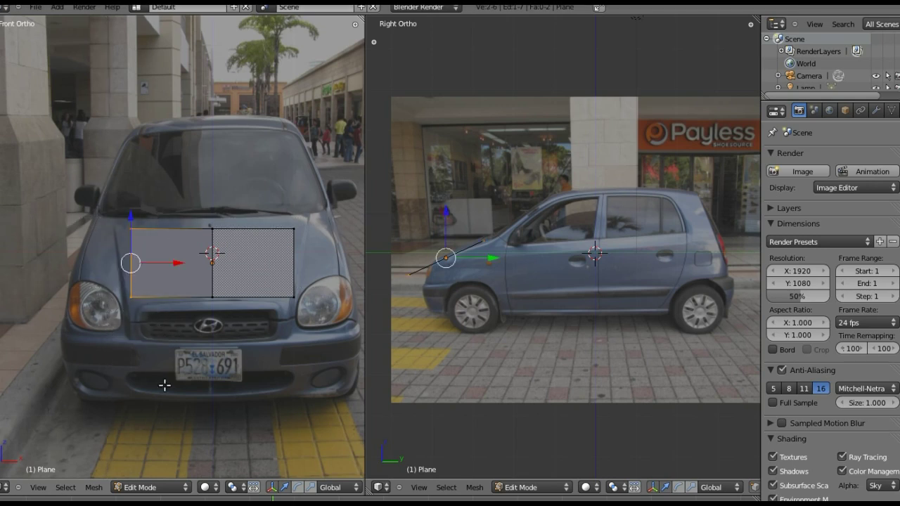
key(x)
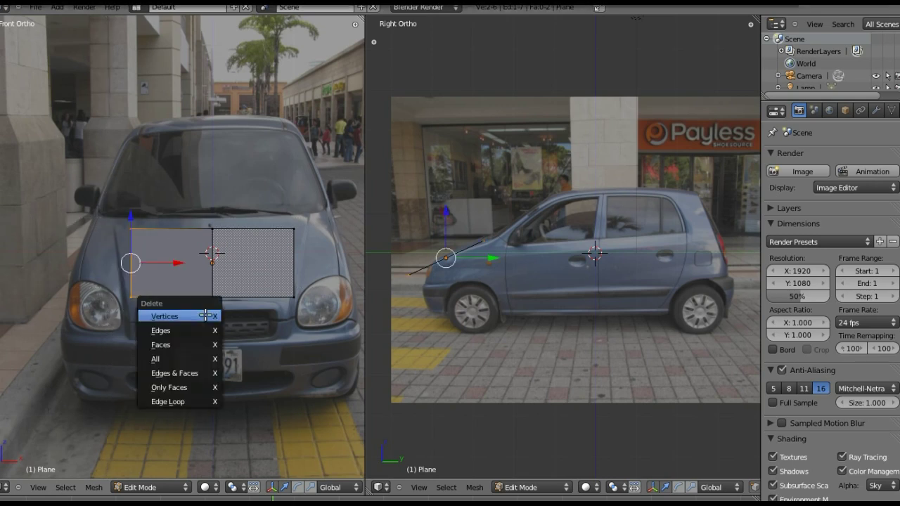
click(180, 318)
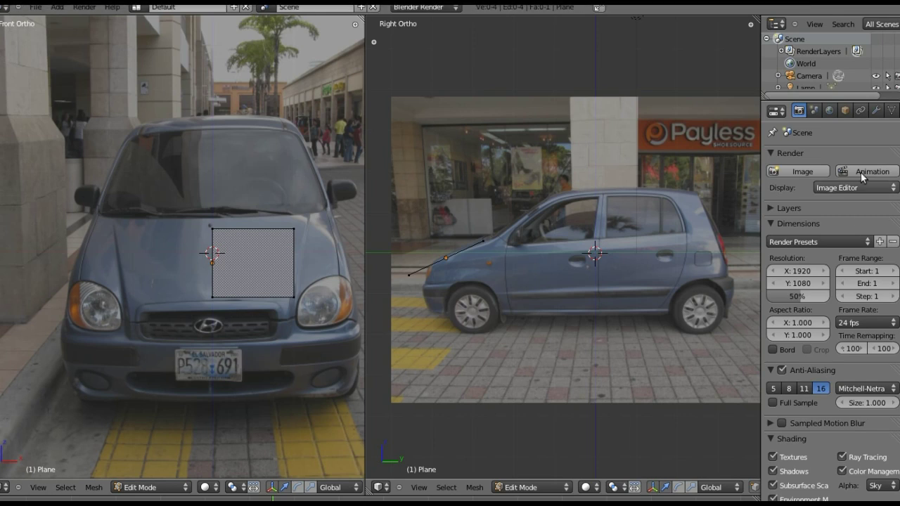
Add a Mirror modifier to the half-plane with the X axis and Clipping enabled
click(877, 111)
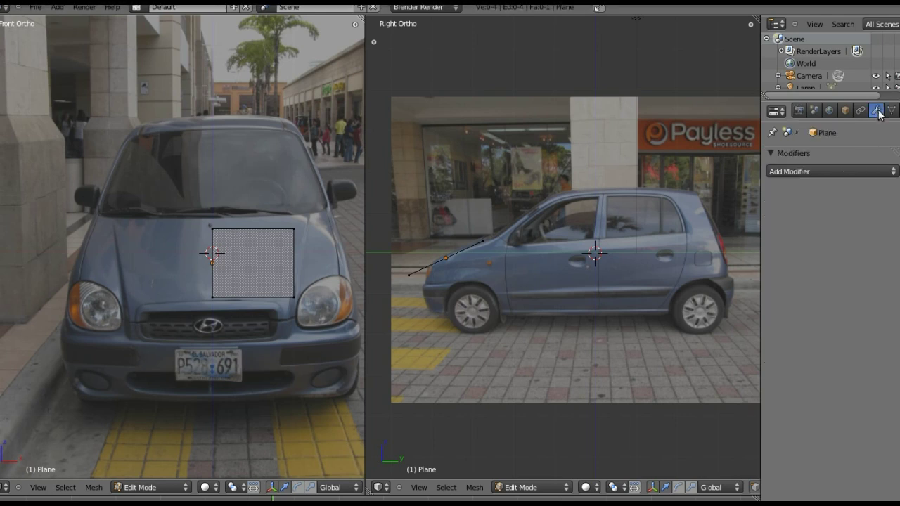
click(830, 168)
click(831, 162)
click(830, 173)
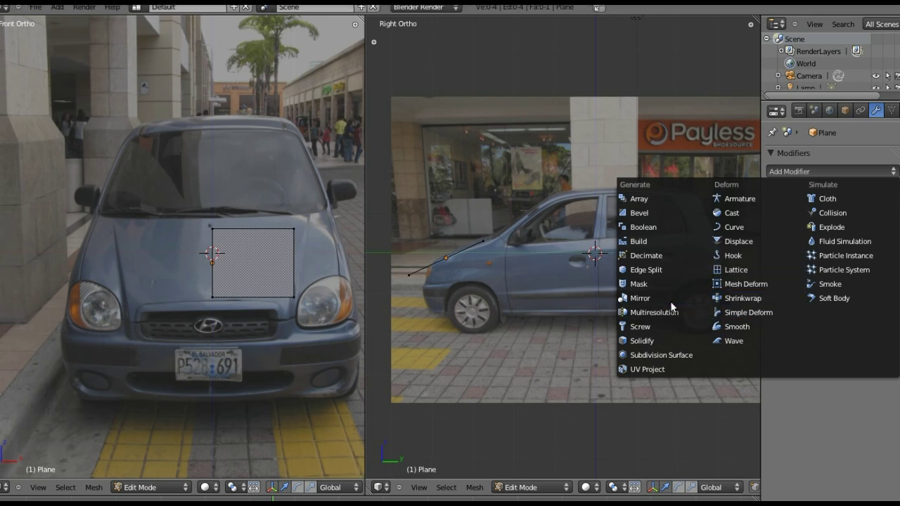
click(647, 303)
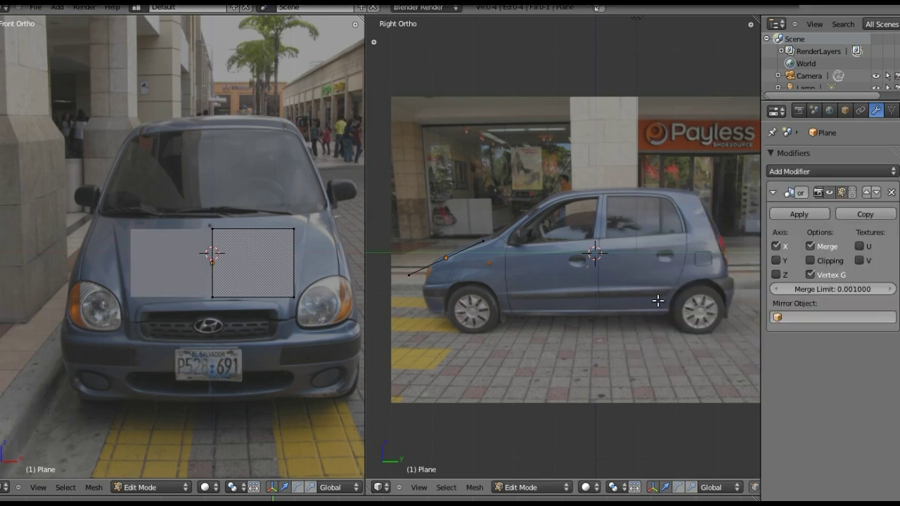
click(776, 246)
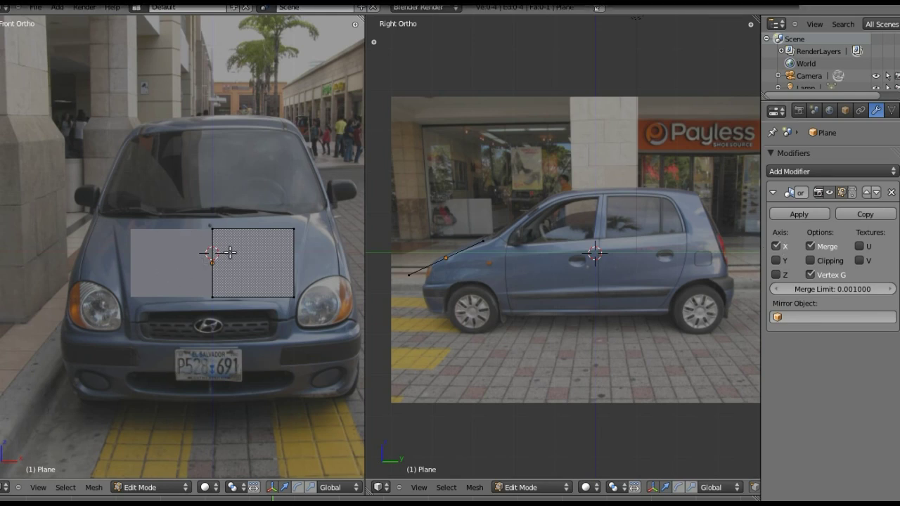
click(811, 261)
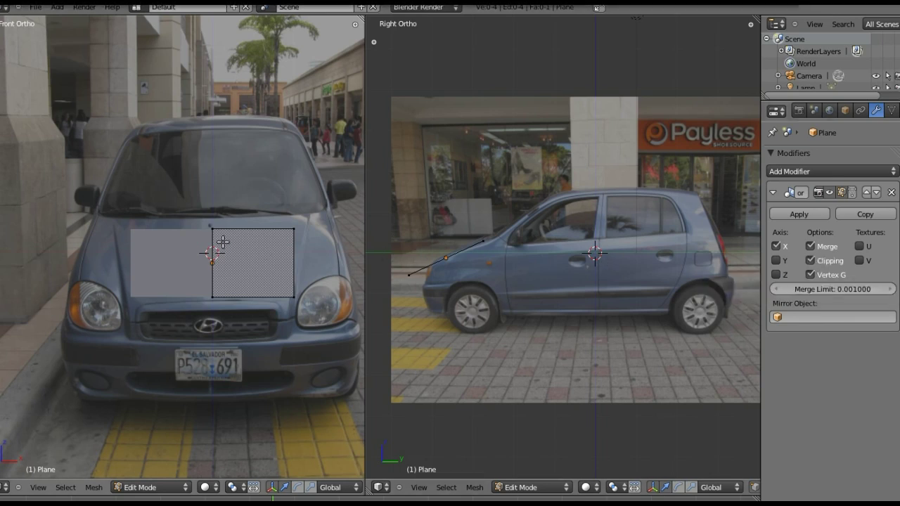
Move the top centre vertex sideways, turning Clipping off and back on in the Mirror modifier
right_click(209, 234)
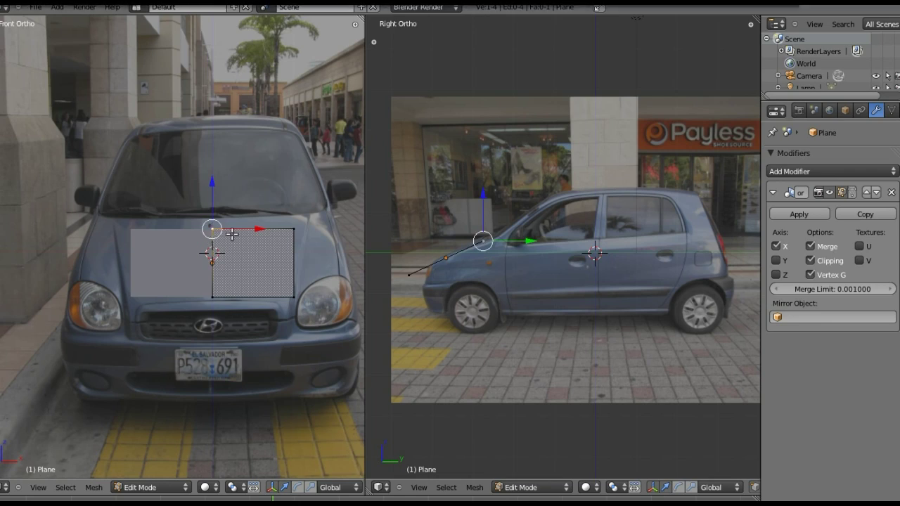
drag(251, 230, 329, 231)
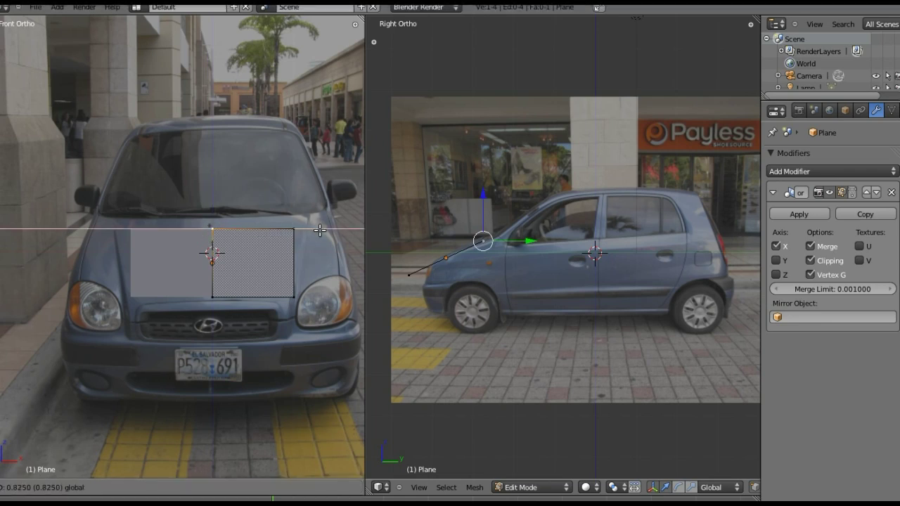
click(811, 261)
mouse_move(256, 229)
mouse_down()
mouse_move(274, 229)
mouse_move(254, 230)
mouse_up()
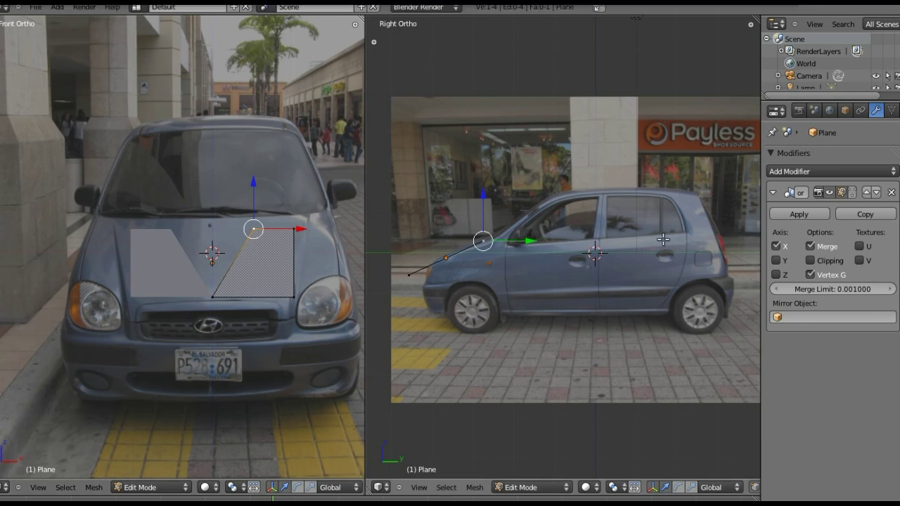
drag(301, 230, 260, 229)
click(810, 261)
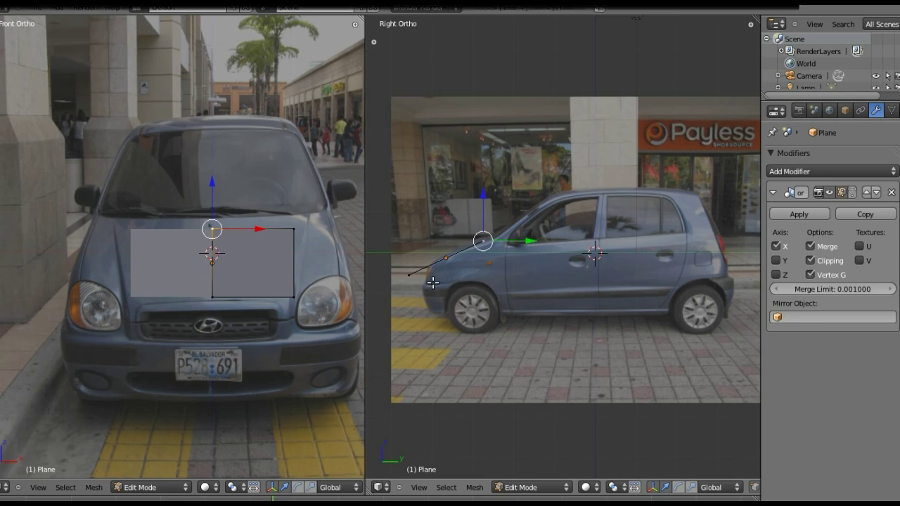
Zoom into the side view and raise both bottom vertices to meet the hood's front
scroll(428, 313, up, 2)
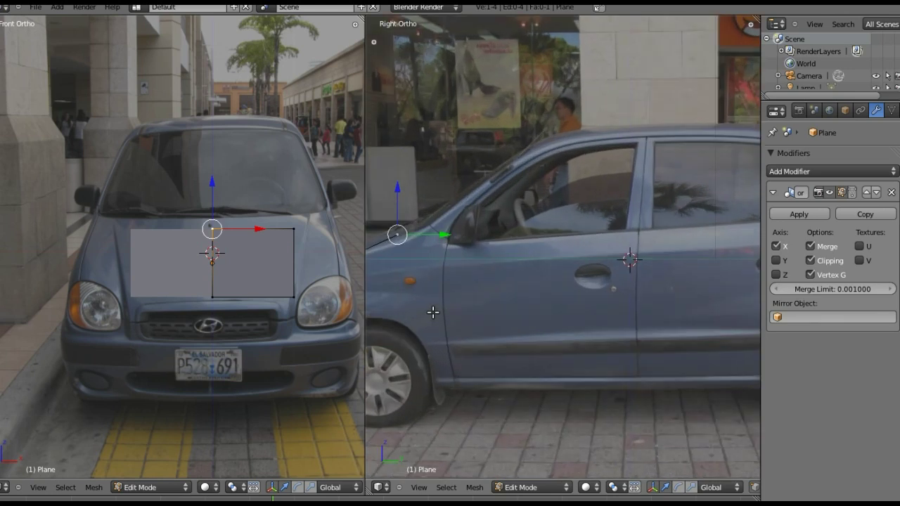
scroll(434, 311, up, 2)
scroll(475, 224, up, 2)
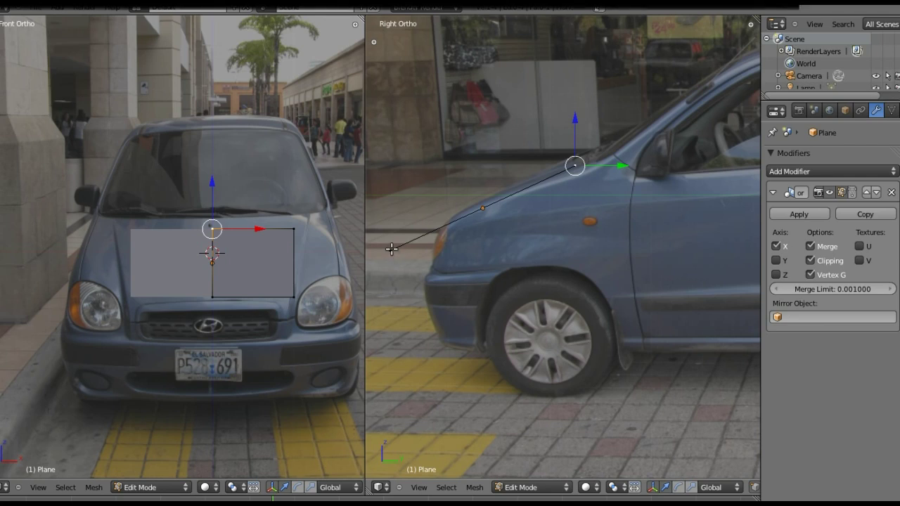
mouse_move(680, 191)
shift+middle_down()
mouse_move(566, 223)
mouse_move(645, 197)
shift+middle_up()
right_click(213, 296)
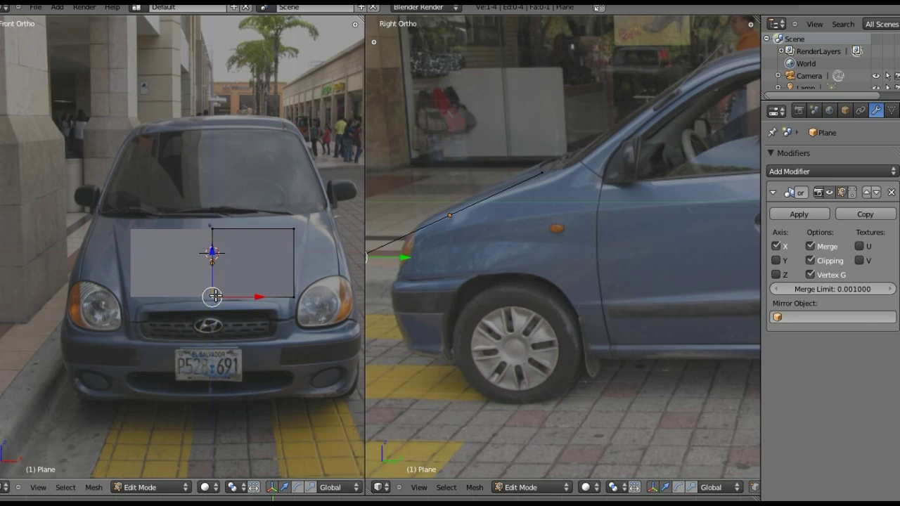
shift+right_click(294, 297)
shift+middle_drag(405, 276, 501, 277)
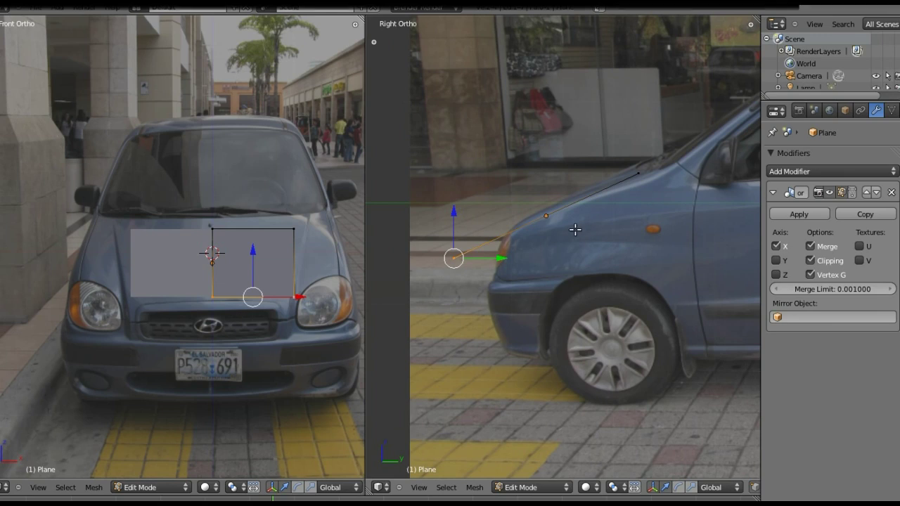
mouse_move(448, 262)
mouse_down()
mouse_move(509, 229)
mouse_move(498, 248)
mouse_up()
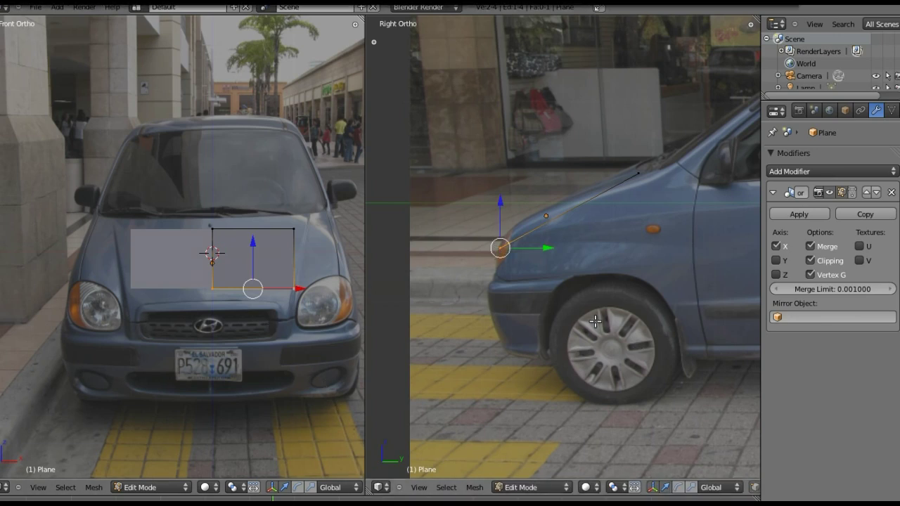
shift+middle_drag(648, 213, 609, 232)
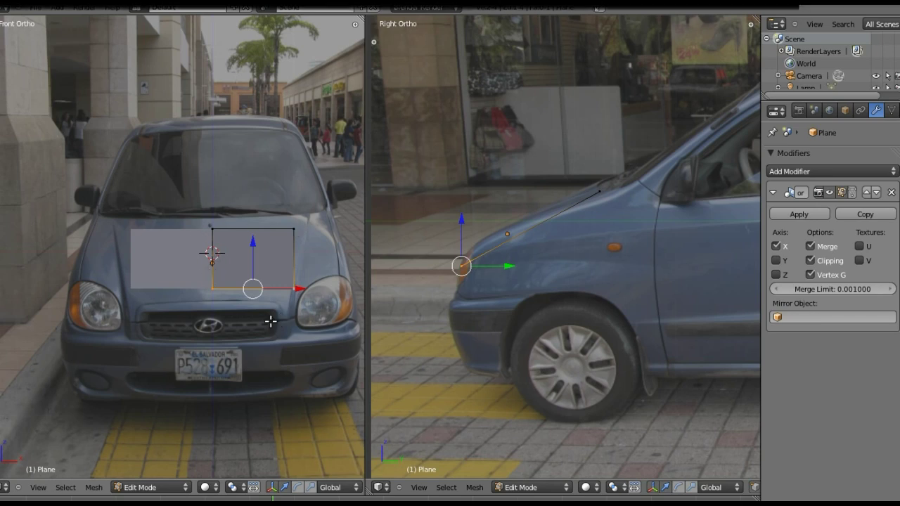
Widen the plane's lower outer corner and move the top edge back to the windshield base
right_click(294, 287)
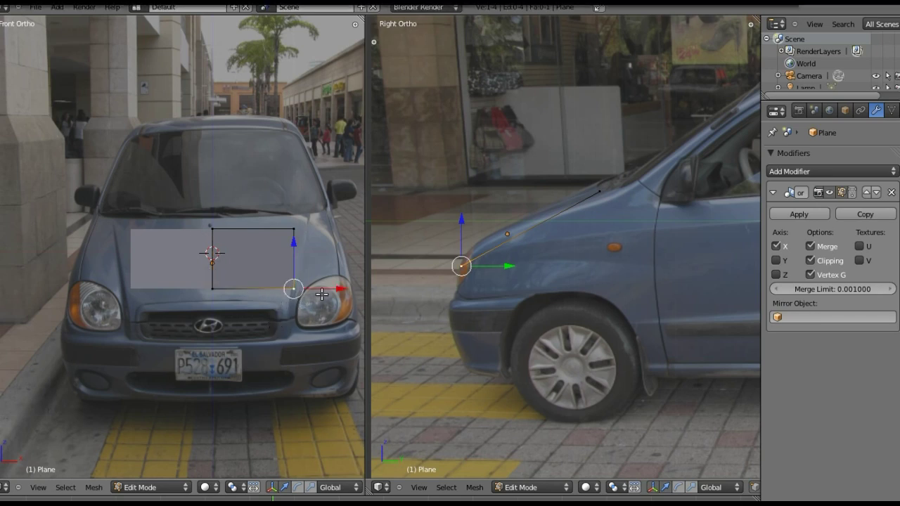
drag(330, 290, 338, 289)
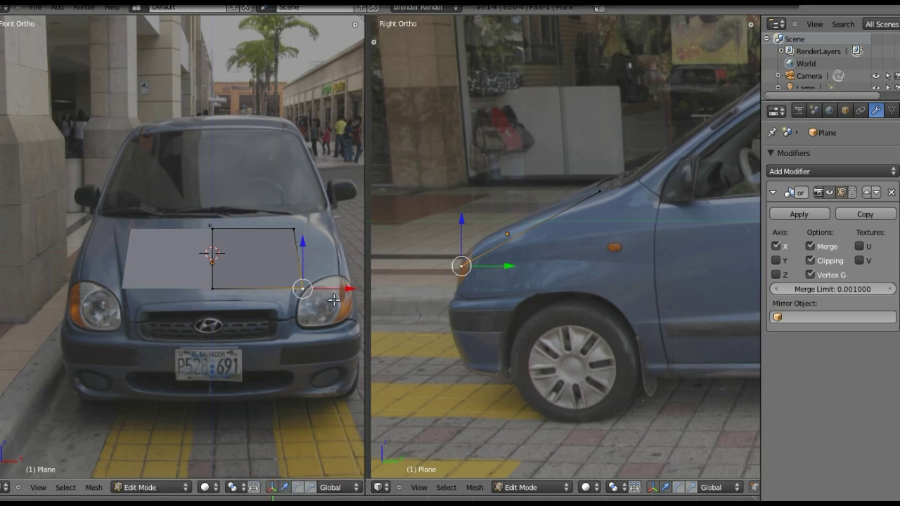
right_click(295, 228)
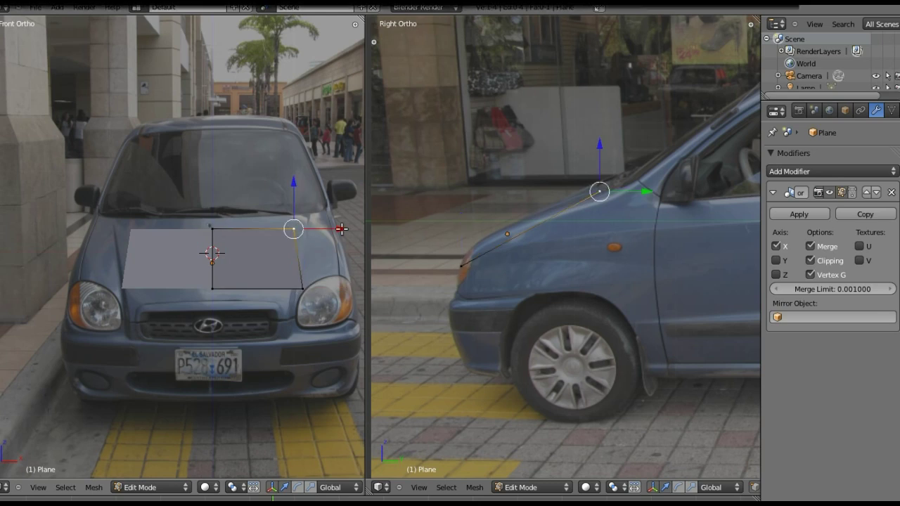
shift+right_click(213, 228)
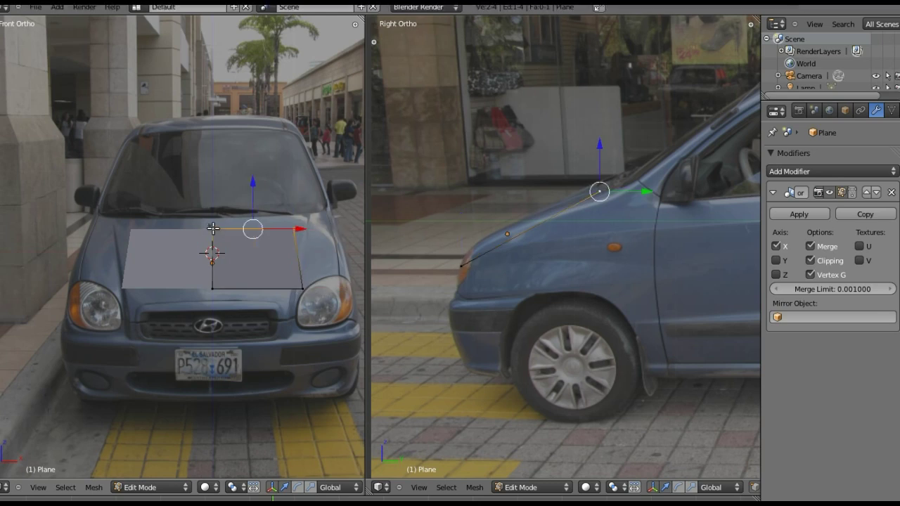
key(g)
key(z)
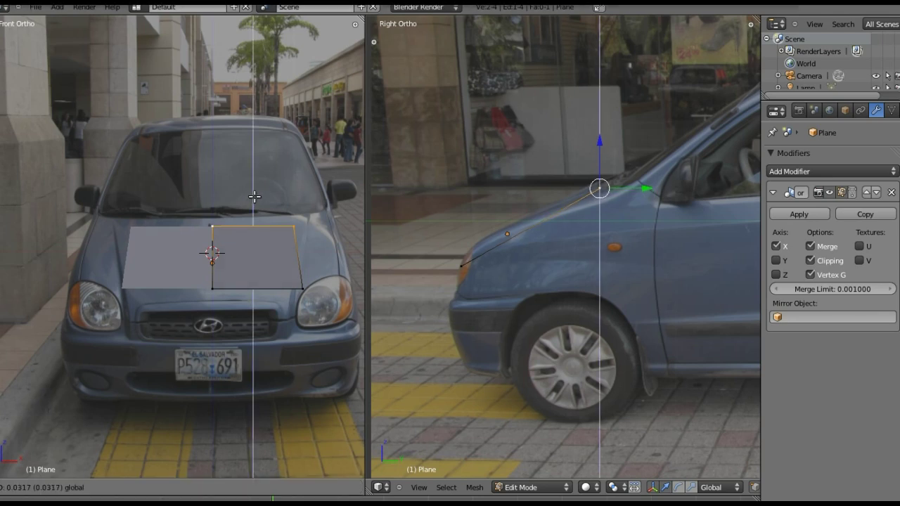
right_click(254, 192)
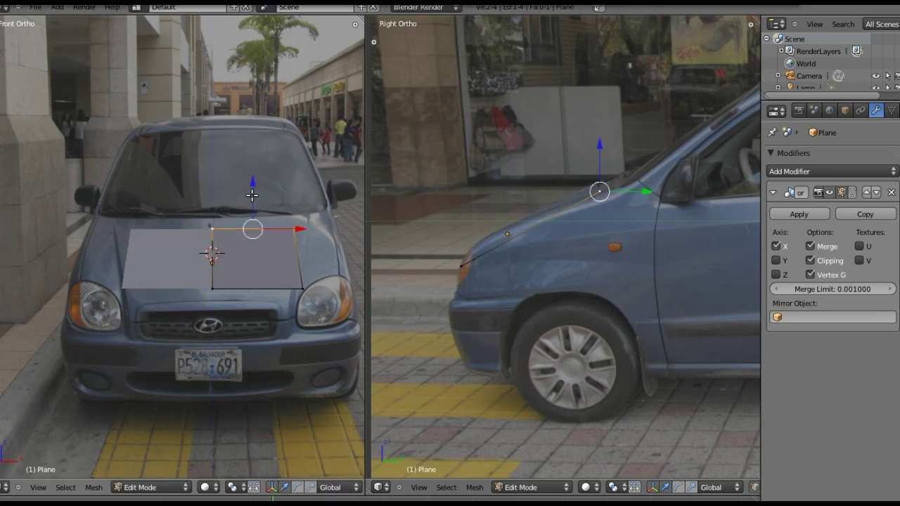
key(g)
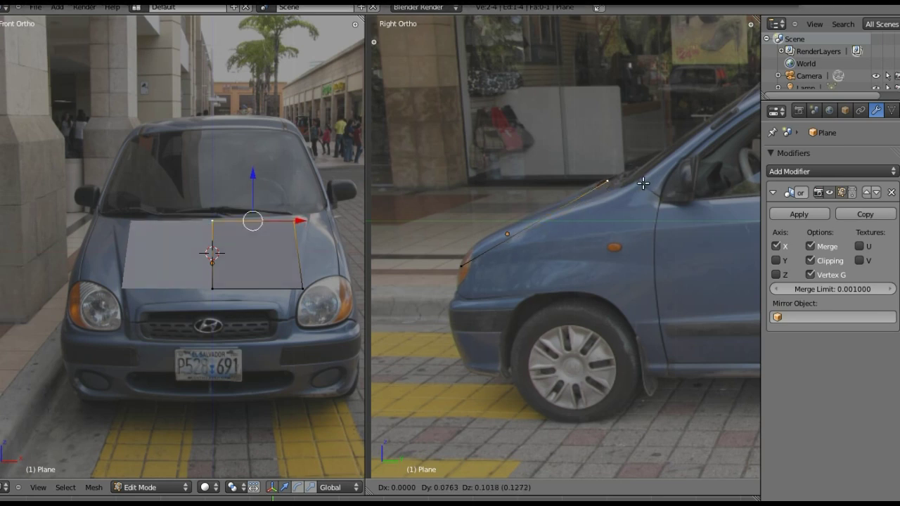
click(643, 183)
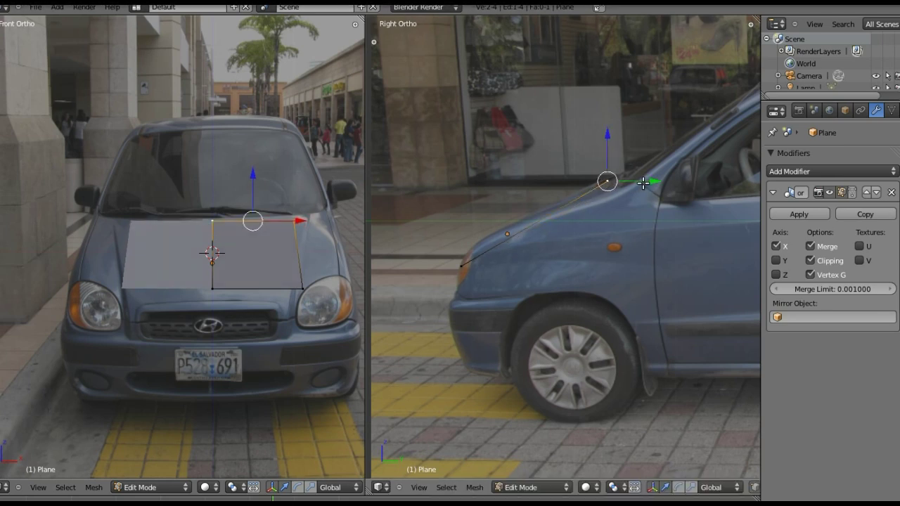
Push the top-right corner out to the fender and reframe the car in both views
right_click(294, 221)
drag(295, 222, 356, 222)
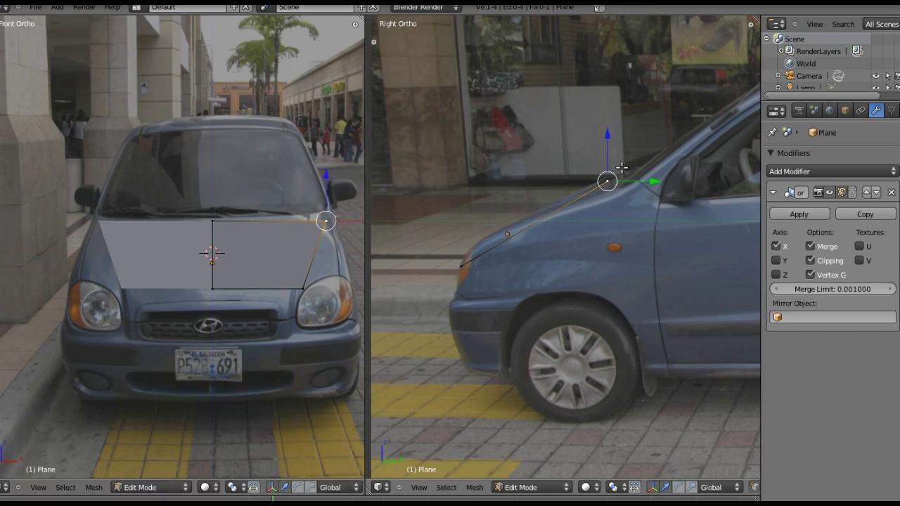
mouse_move(336, 226)
shift+middle_down()
mouse_move(250, 260)
mouse_move(299, 243)
mouse_move(332, 163)
shift+middle_up()
scroll(305, 241, up, 6)
scroll(302, 241, down, 2)
scroll(301, 242, down, 1)
scroll(332, 163, up, 1)
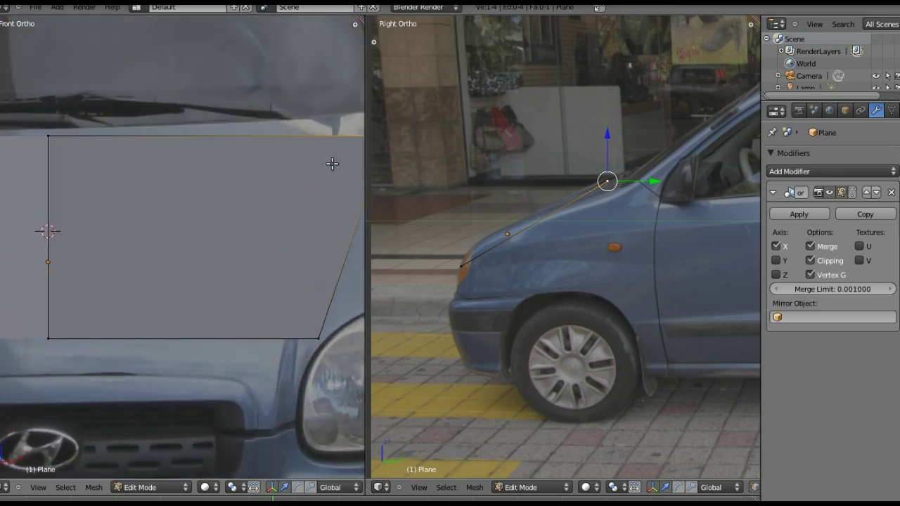
scroll(306, 179, down, 3)
mouse_move(271, 247)
shift+middle_down()
mouse_move(265, 207)
mouse_move(289, 149)
shift+middle_up()
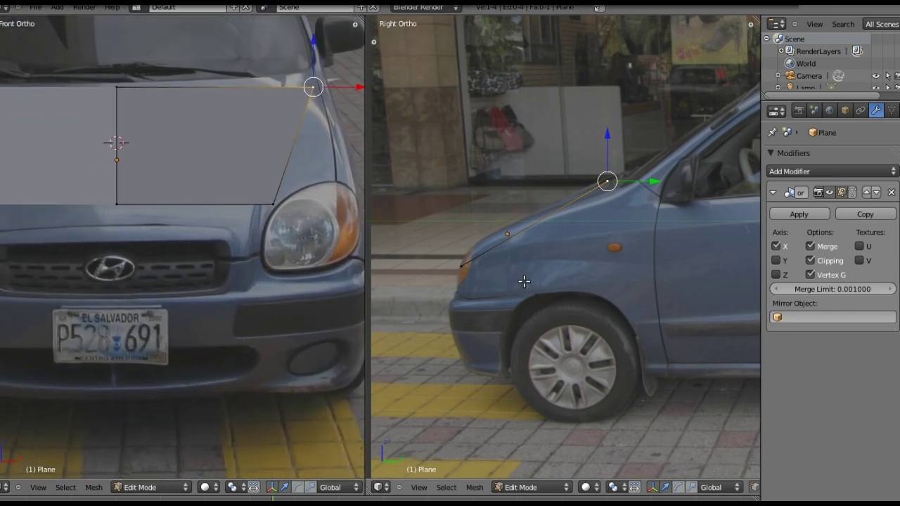
mouse_move(655, 230)
shift+middle_down()
mouse_move(643, 227)
mouse_move(667, 227)
mouse_move(659, 230)
mouse_move(665, 270)
shift+middle_up()
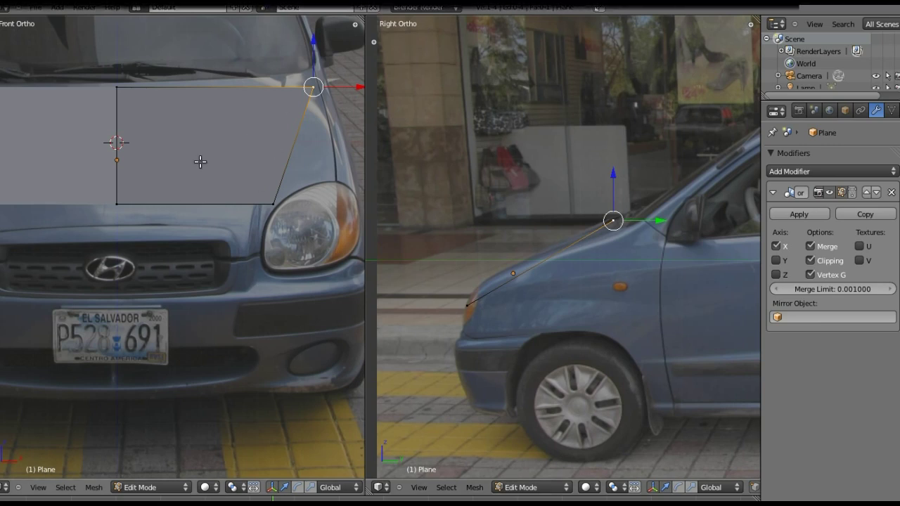
scroll(185, 141, down, 3)
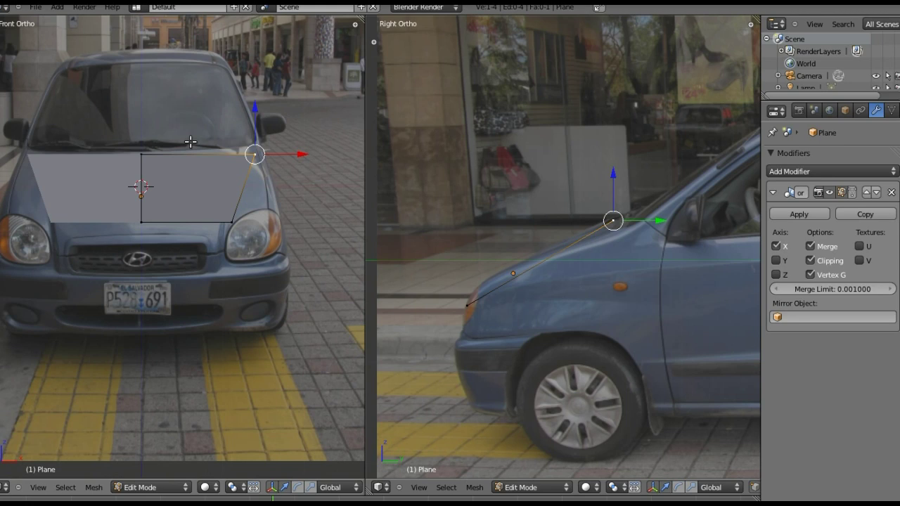
shift+middle_drag(122, 182, 167, 171)
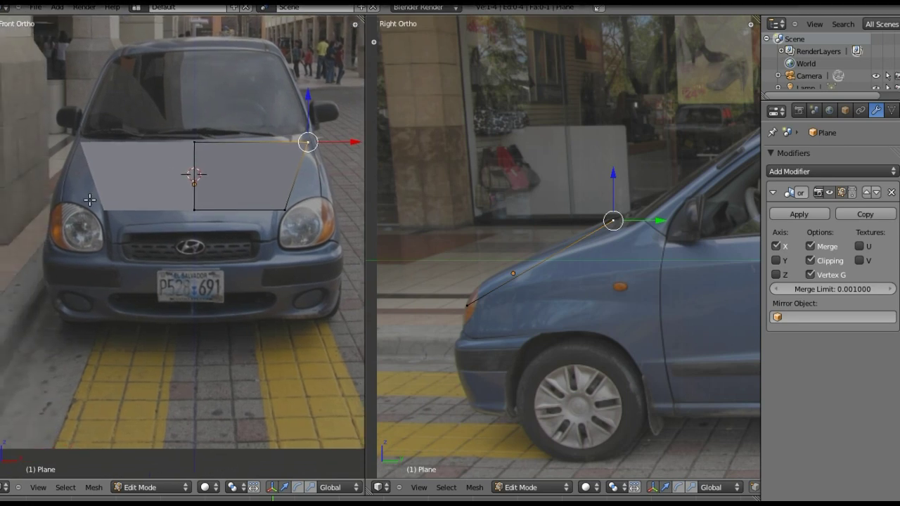
Slide the bottom-right vertex outward along X to match the hood edge
right_click(287, 209)
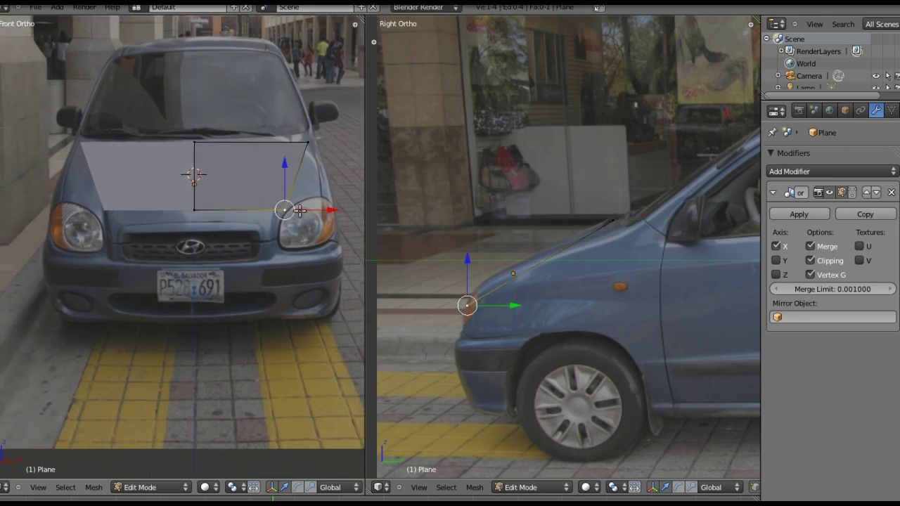
key(g)
key(x)
click(303, 211)
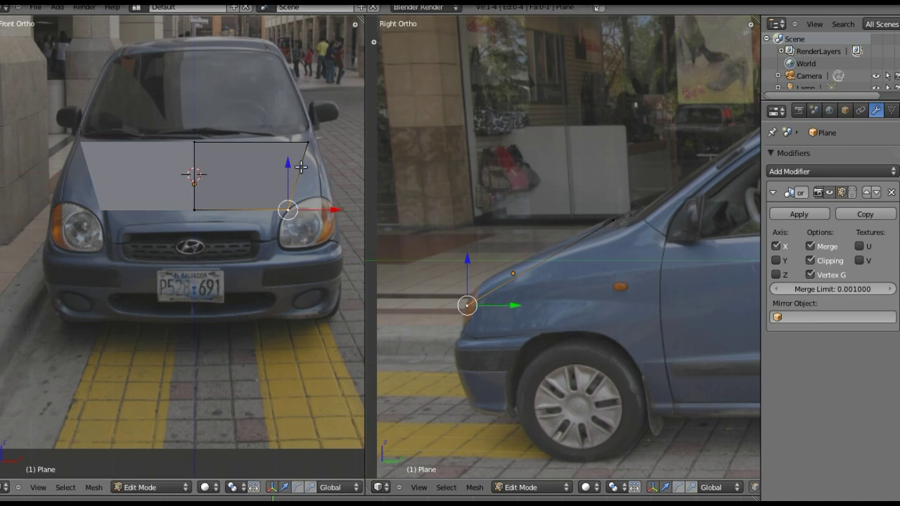
shift+middle_drag(301, 169, 278, 192)
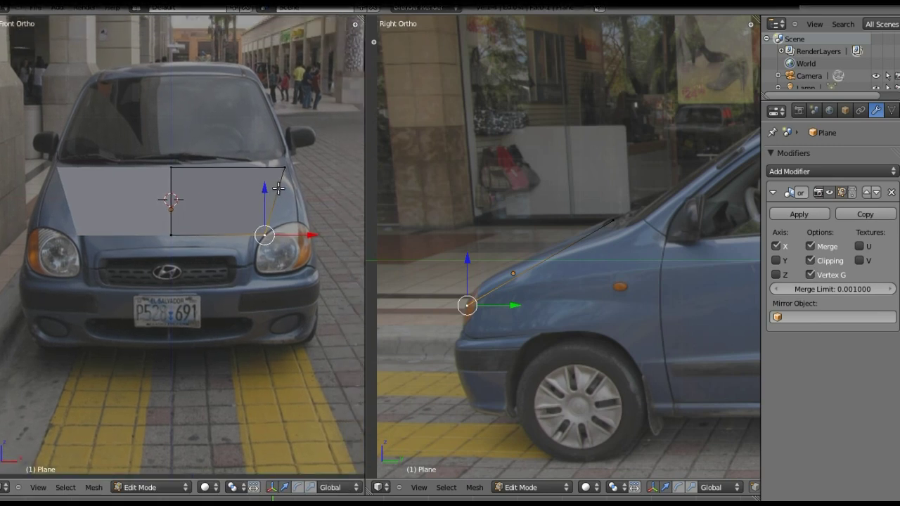
Cut a centred edge loop across the hood plane and slide its outer vertex to the fender
key(ctrl+r)
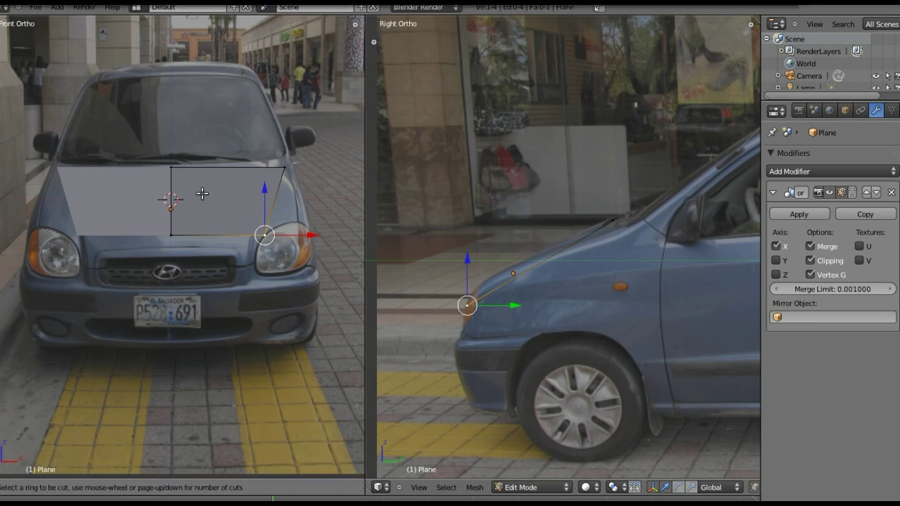
click(163, 176)
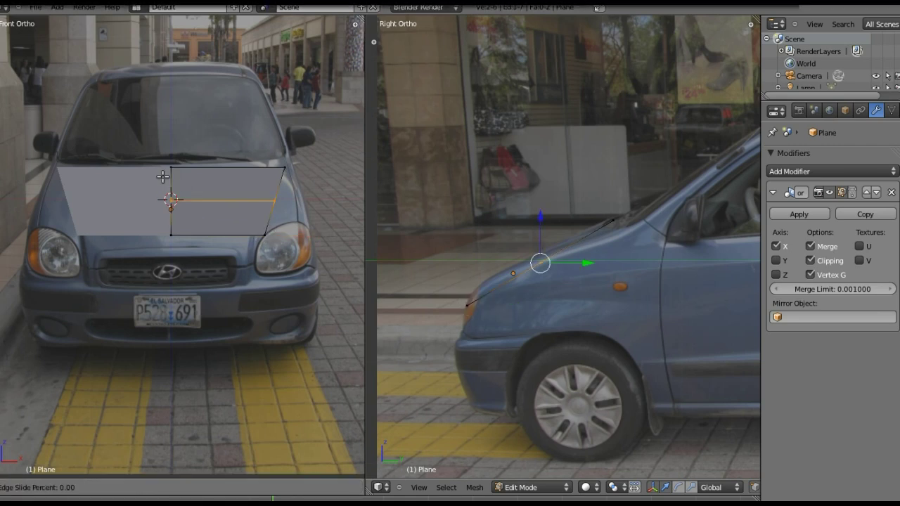
right_click(162, 177)
right_click(274, 202)
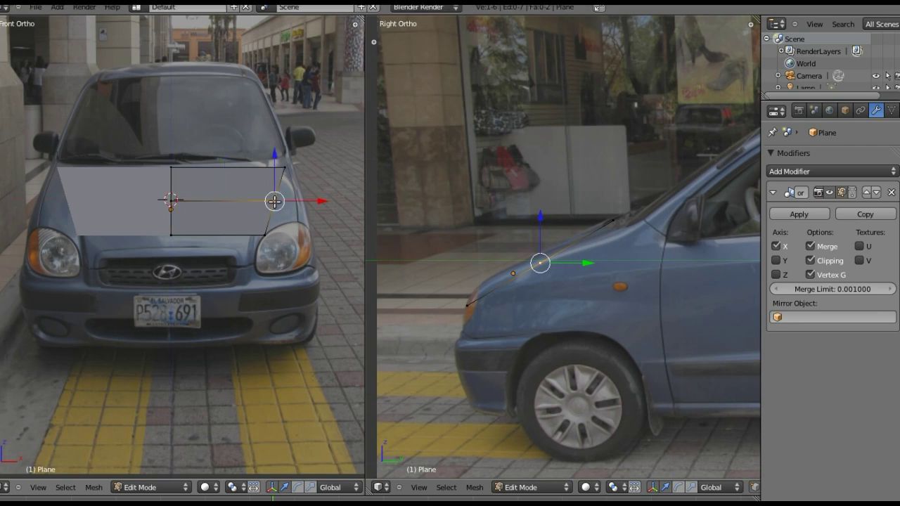
drag(303, 201, 320, 200)
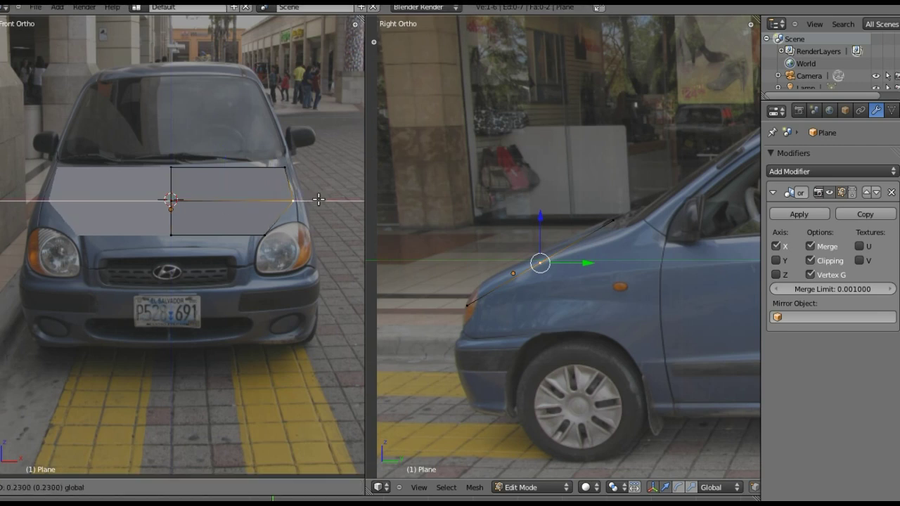
click(319, 200)
scroll(309, 190, up, 2)
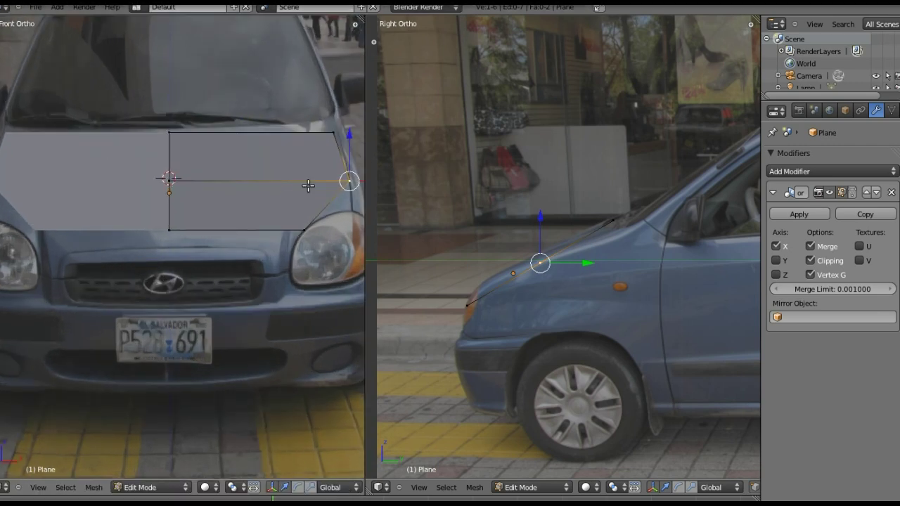
shift+middle_drag(309, 182, 243, 218)
right_click(264, 175)
Slide the top-right vertex and the lower-right corner along X to the headlight edge
key(g)
key(x)
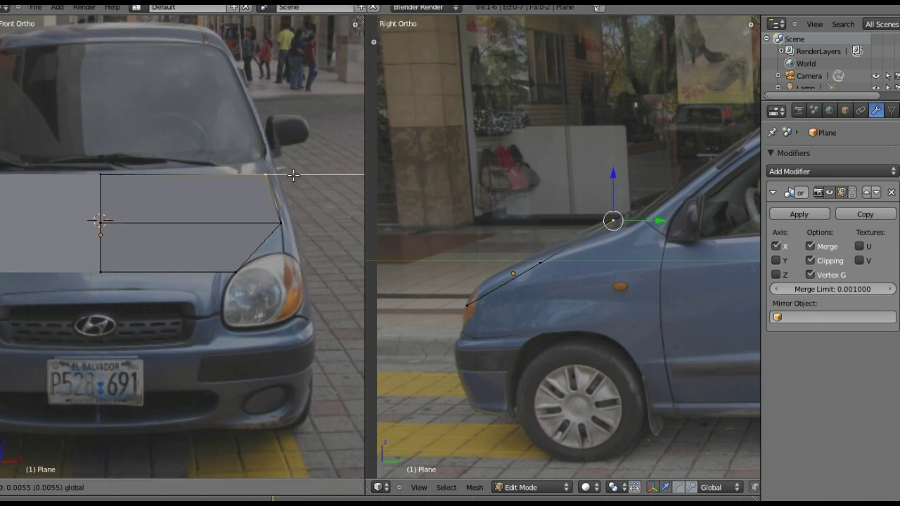
click(296, 176)
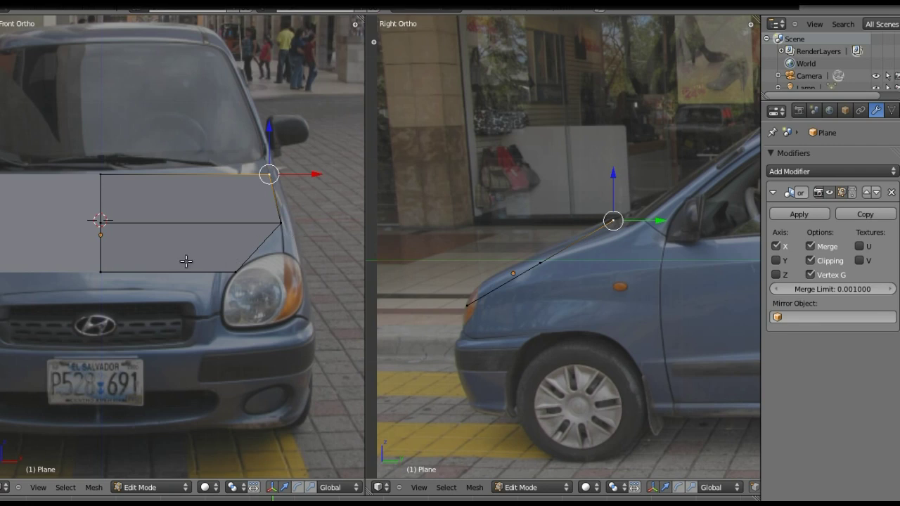
right_click(236, 272)
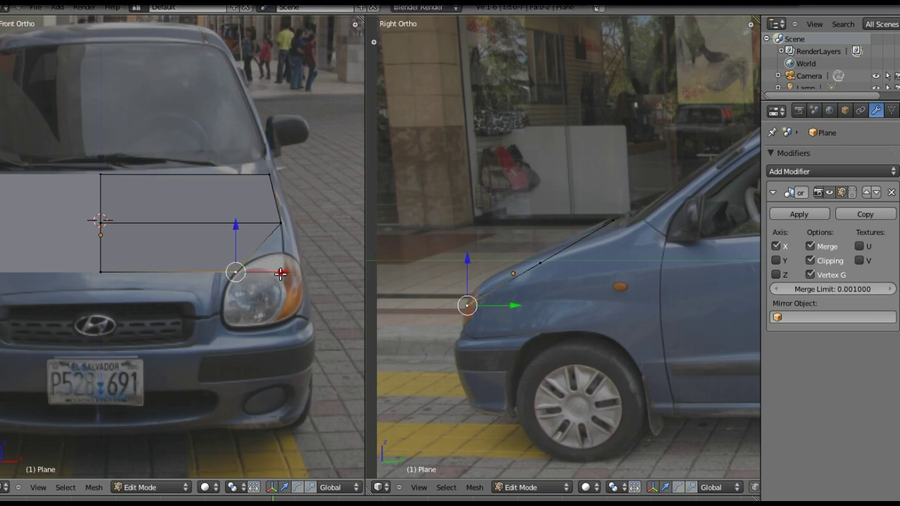
key(g)
key(x)
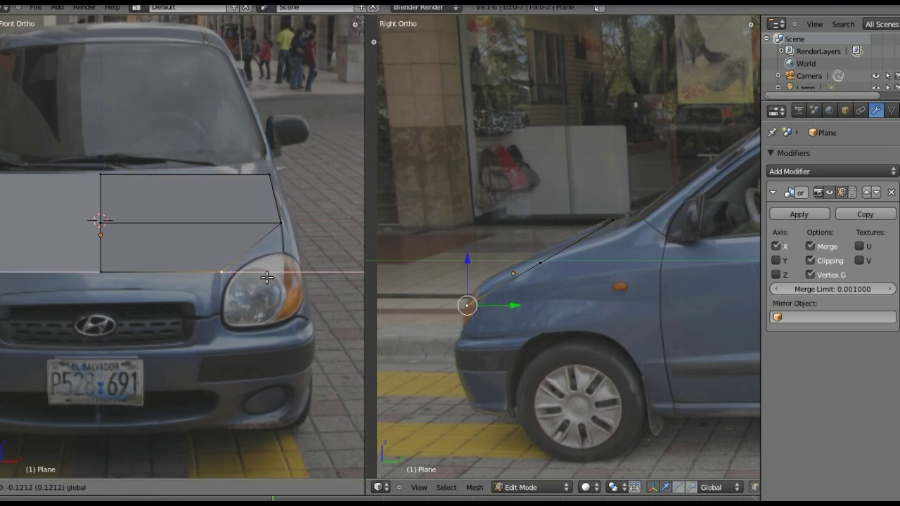
click(268, 278)
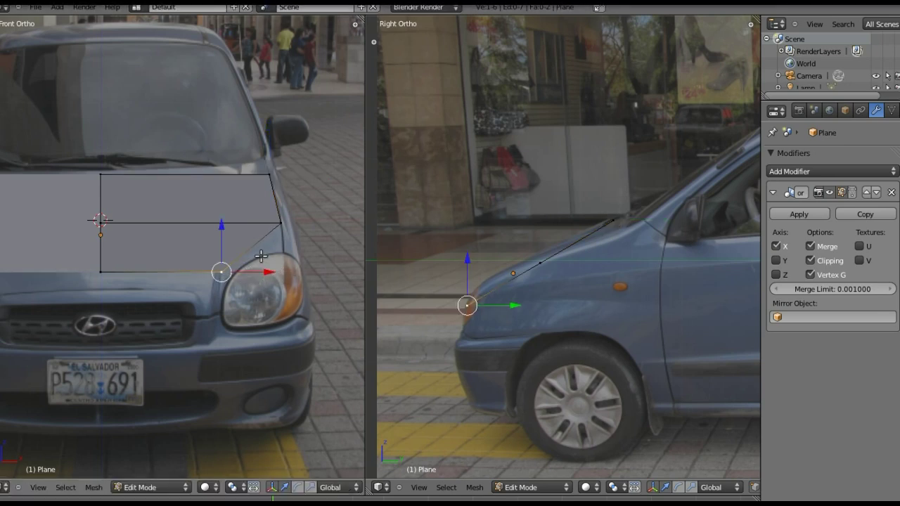
Select the hood's bottom edge and start moving it along its normal toward the grille
right_click(102, 271)
shift+right_click(221, 271)
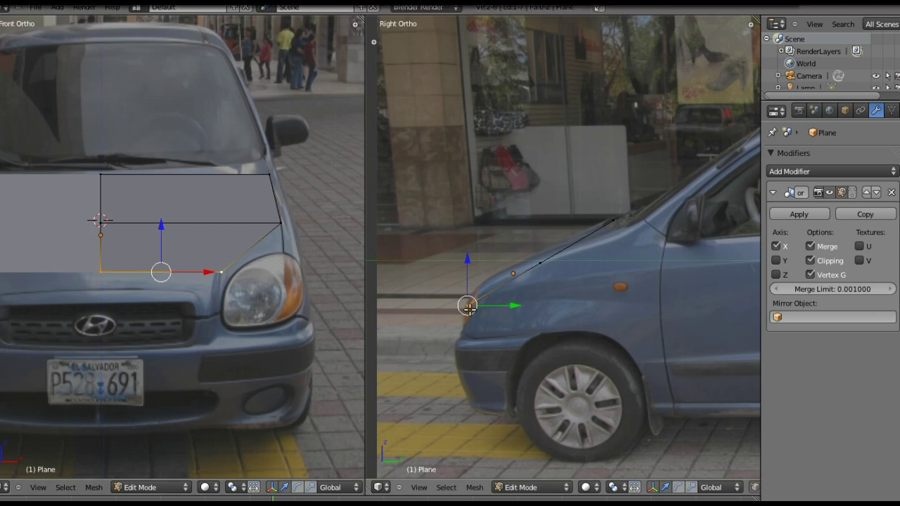
key(g)
key(shift+y)
key(shift+y)
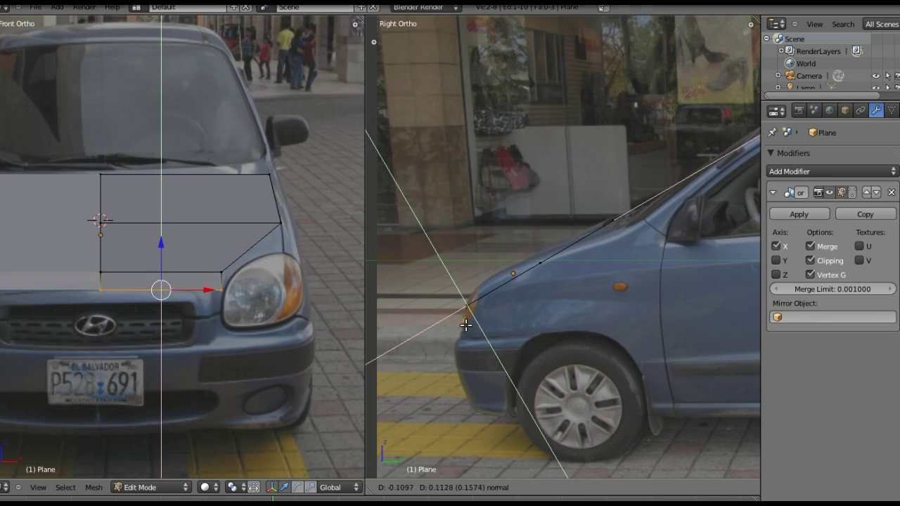
Drop the bottom edge just above the grille, check the fit, and select the outer edge
click(466, 324)
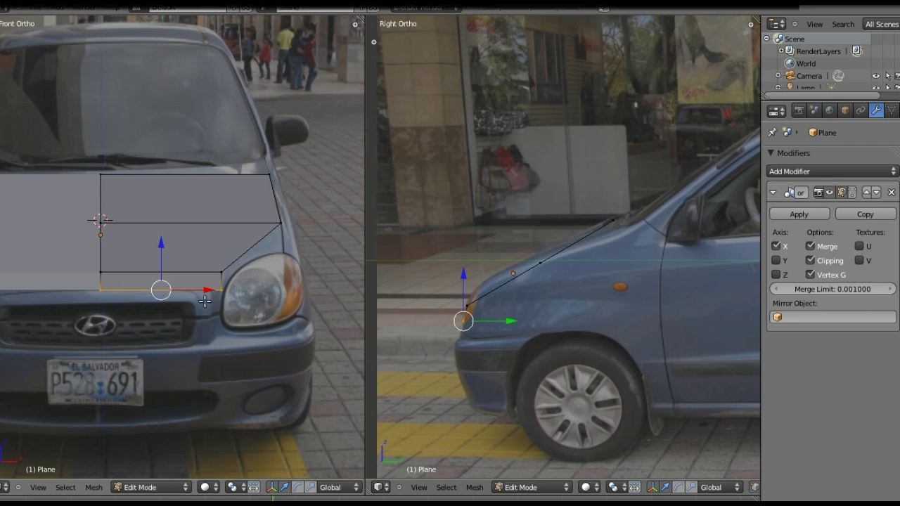
mouse_move(102, 311)
shift+middle_down()
mouse_move(201, 307)
mouse_move(82, 336)
shift+middle_up()
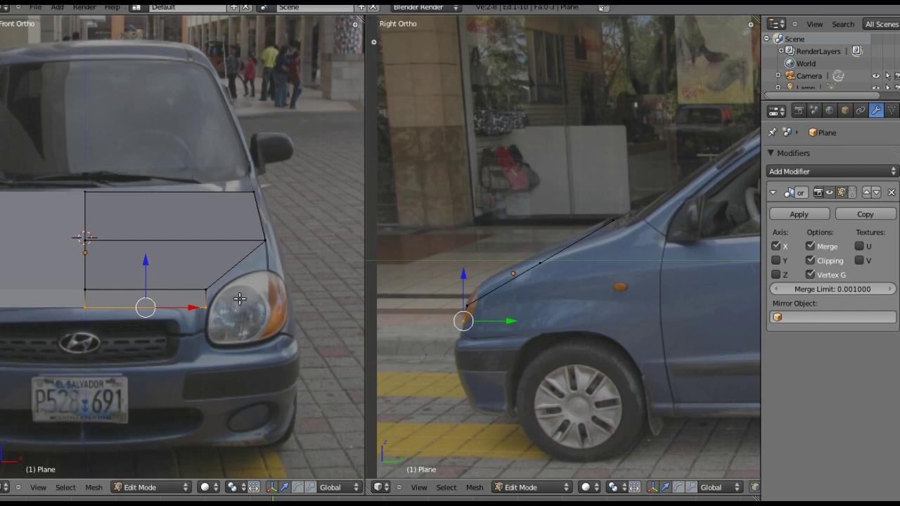
mouse_move(111, 267)
shift+middle_down()
mouse_move(150, 267)
mouse_move(121, 305)
shift+middle_up()
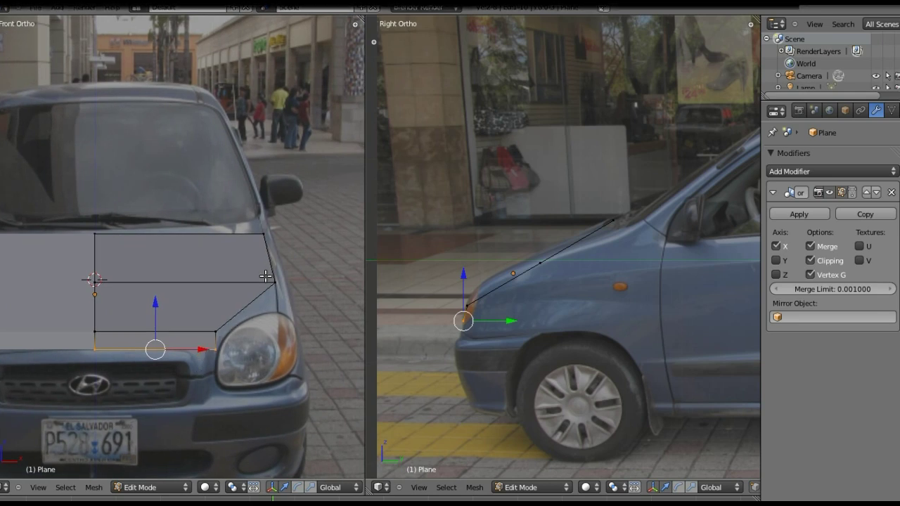
mouse_move(77, 312)
shift+middle_down()
mouse_move(207, 293)
mouse_move(191, 293)
shift+middle_up()
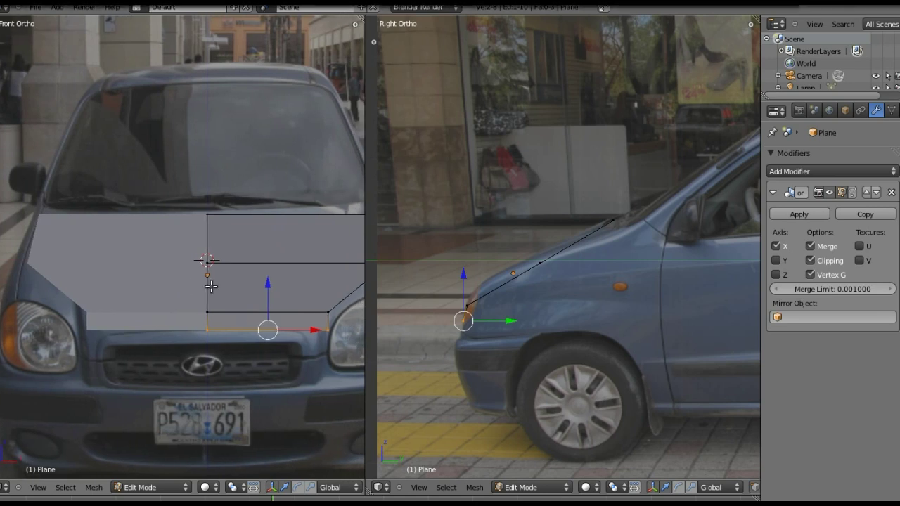
shift+middle_drag(255, 272, 117, 296)
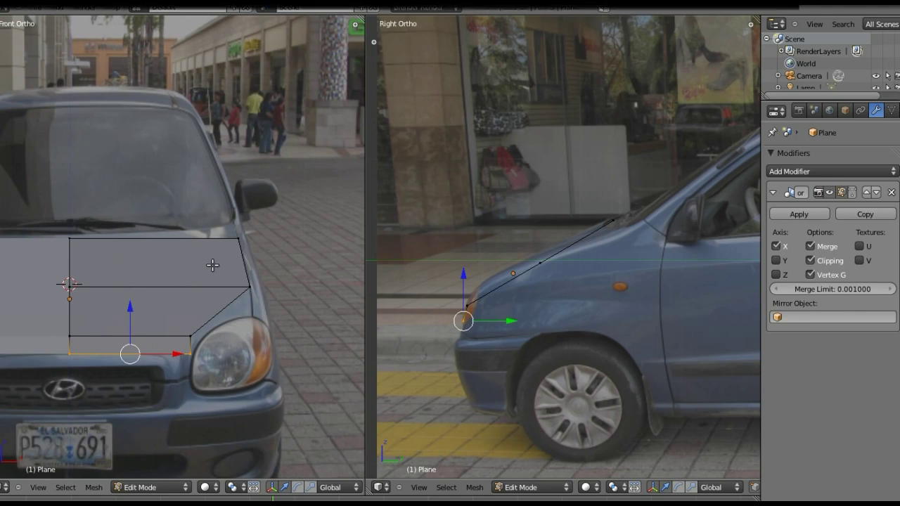
right_click(239, 239)
shift+right_click(250, 285)
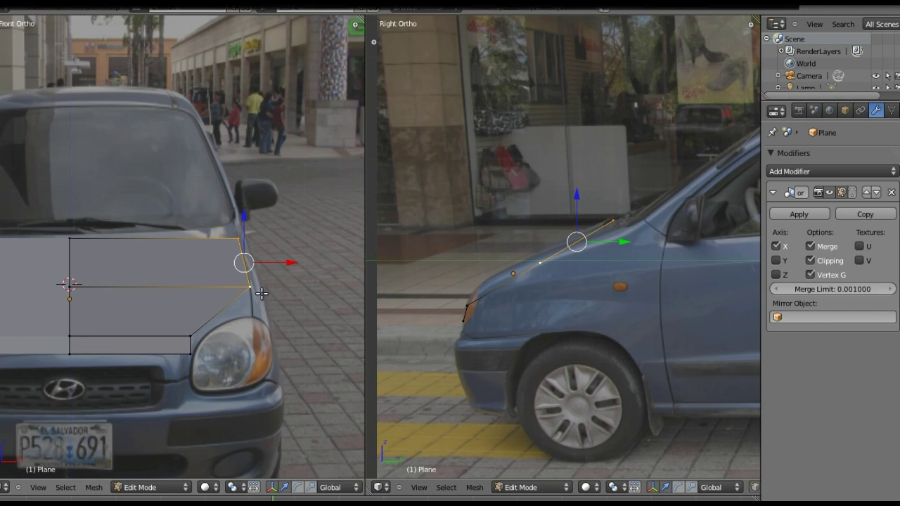
Set the hood's outer edge on the fender line along its normal and extrude it
key(g)
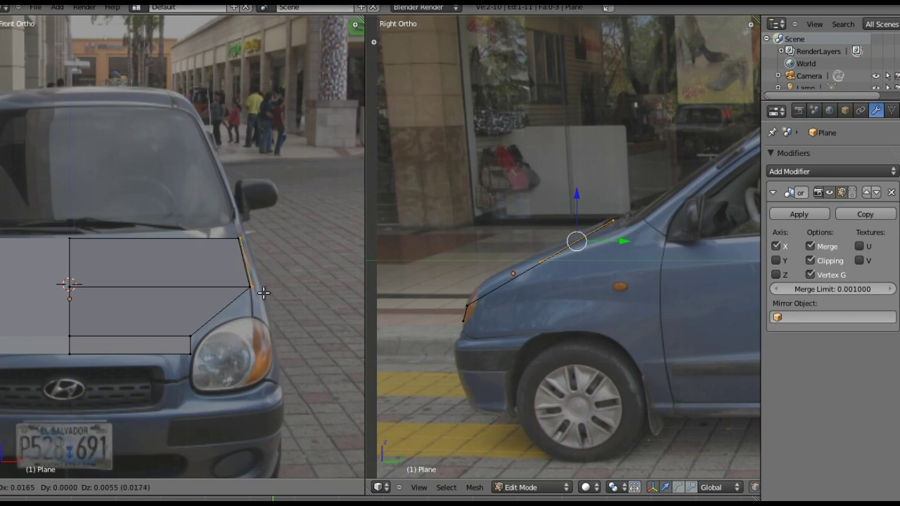
click(263, 291)
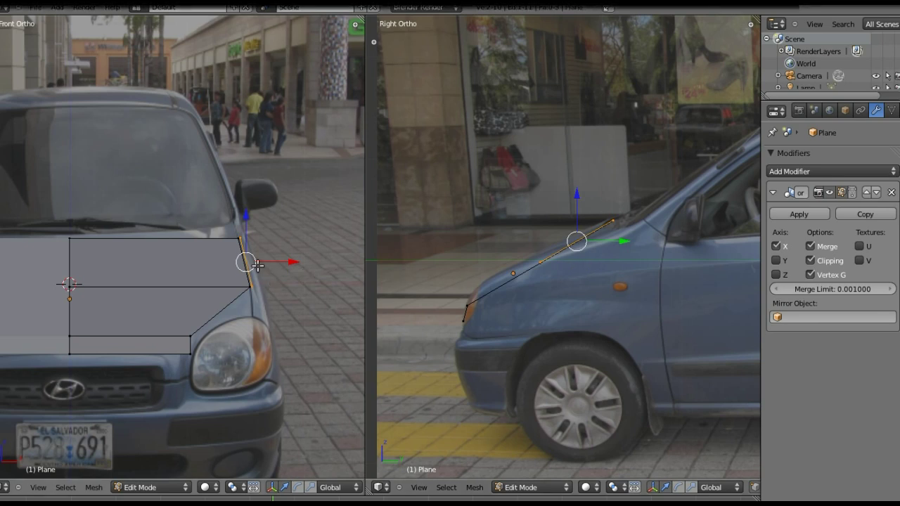
key(g)
key(shift+z)
key(shift+z)
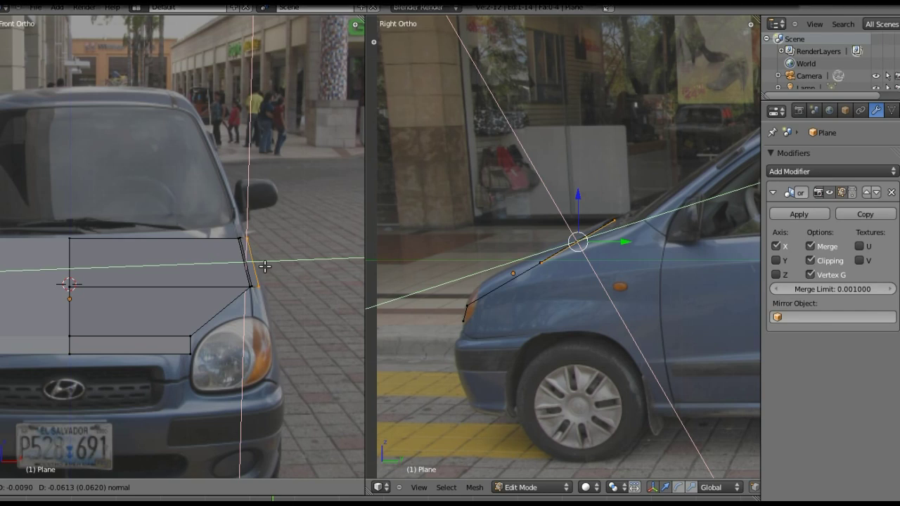
click(265, 266)
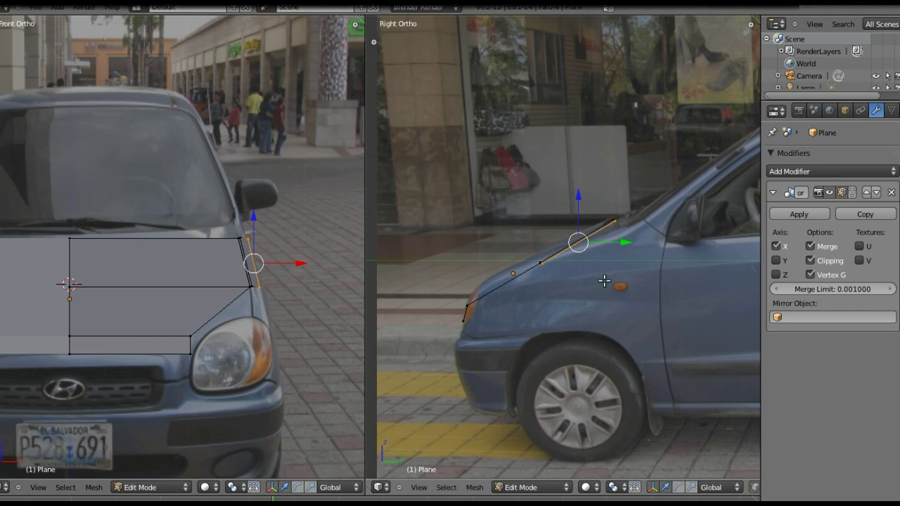
mouse_move(680, 290)
shift+middle_down()
mouse_move(558, 287)
mouse_move(572, 283)
shift+middle_up()
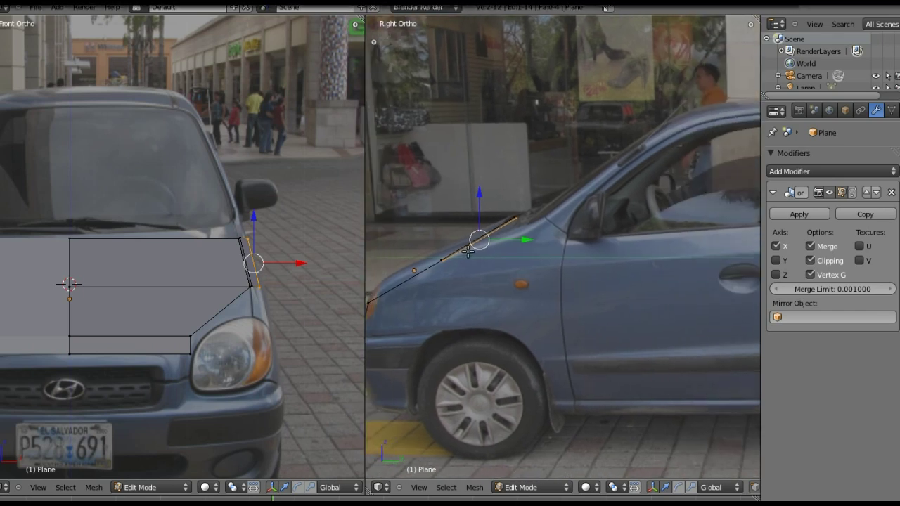
key(e)
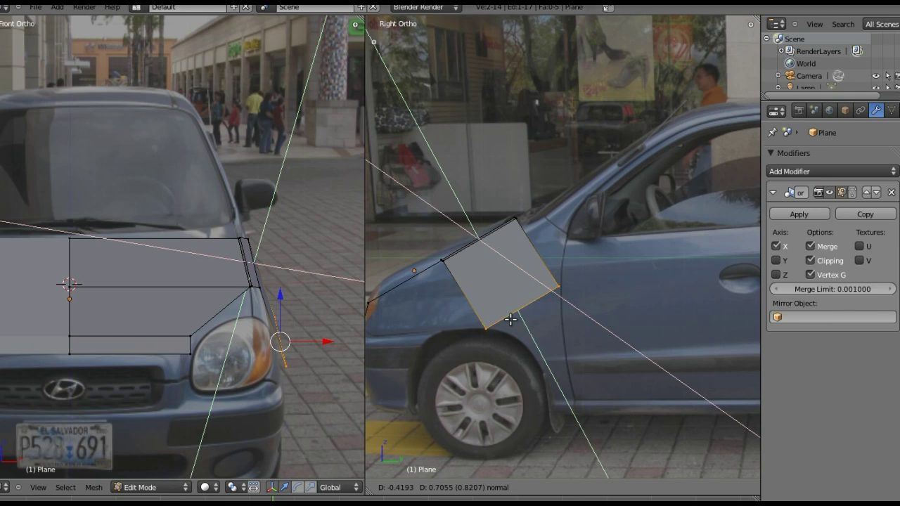
Place the new fender face and lower its rear corner vertically along the door seam
click(507, 318)
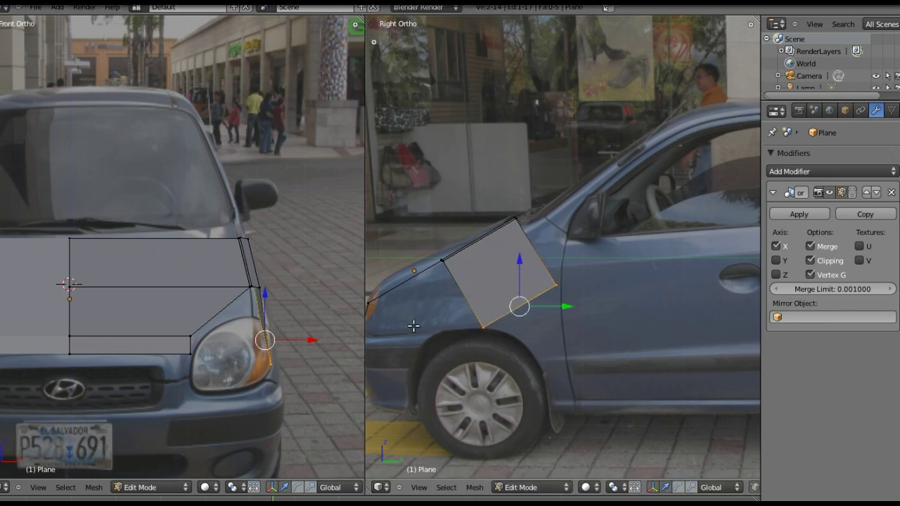
right_click(556, 287)
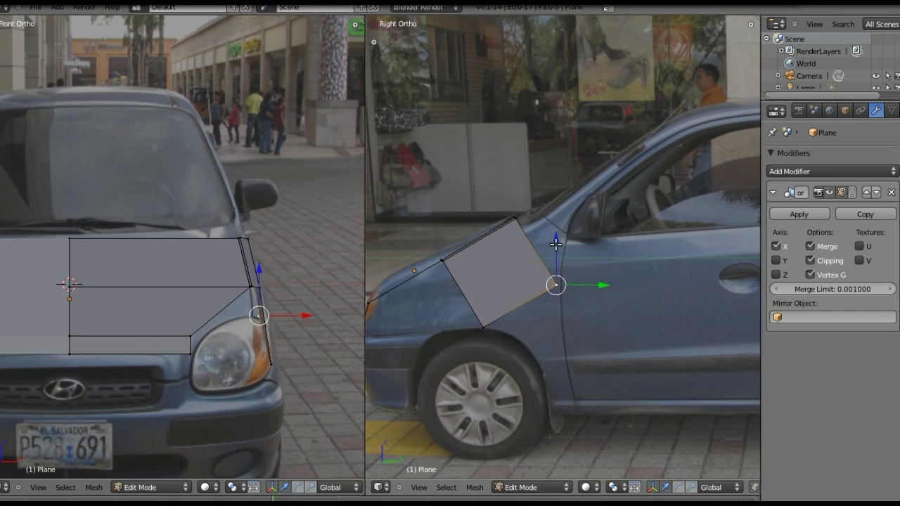
key(g)
key(z)
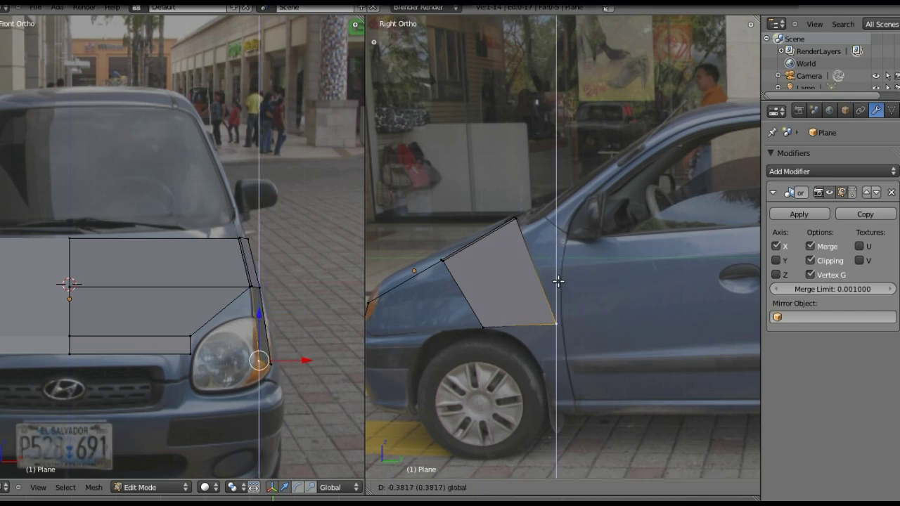
click(558, 282)
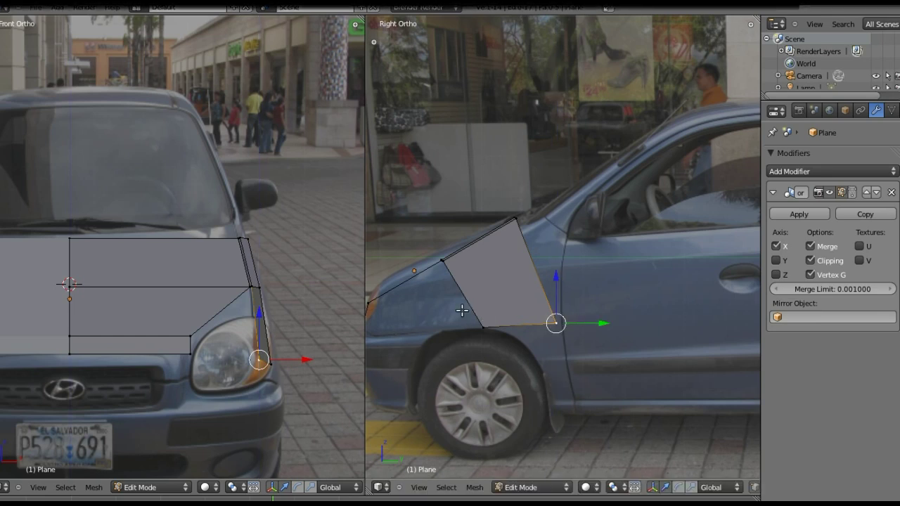
shift+middle_drag(462, 311, 527, 303)
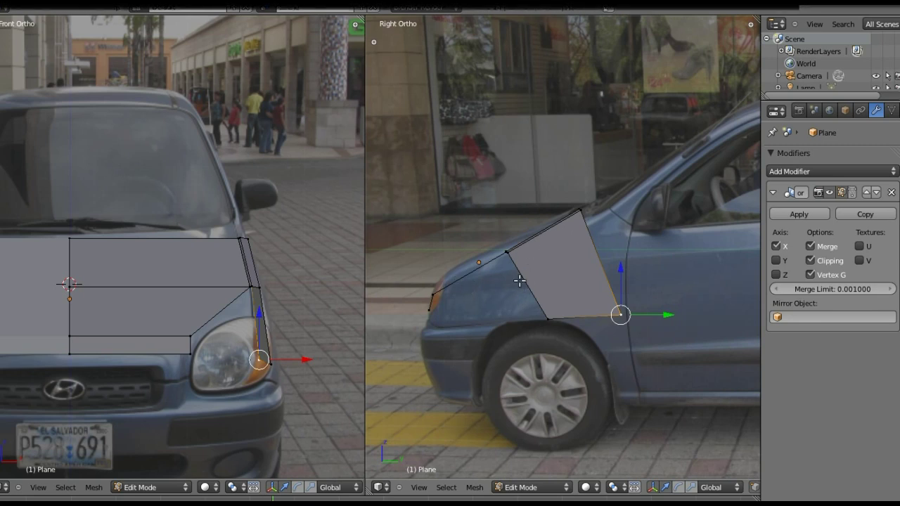
shift+middle_drag(519, 281, 556, 276)
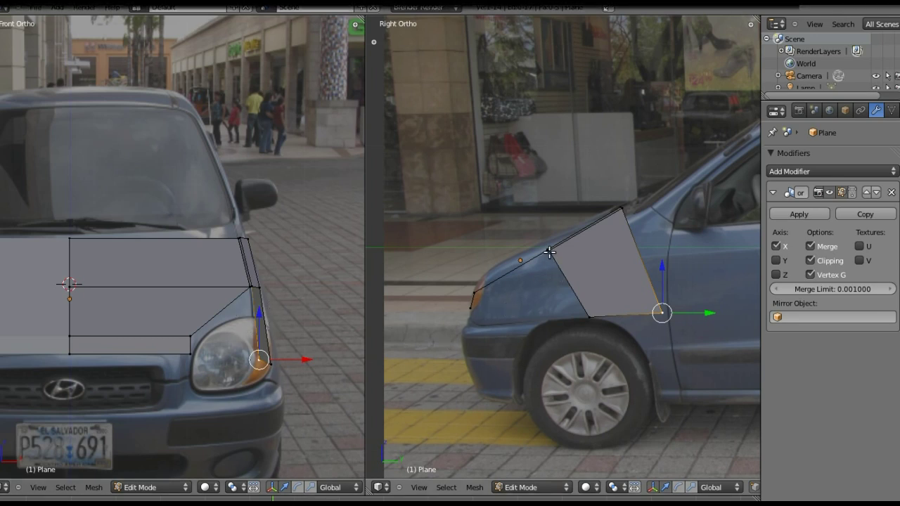
scroll(549, 251, up, 3)
scroll(545, 261, up, 2)
scroll(542, 211, up, 1)
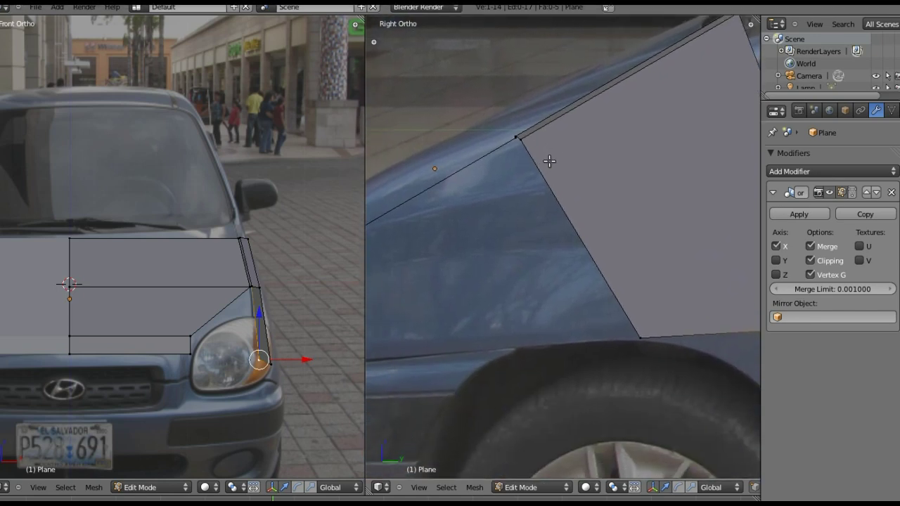
Extrude the fender face's front edge forward into a new face
shift+middle_drag(549, 161, 553, 160)
shift+right_click(527, 131)
shift+right_click(648, 327)
shift+middle_drag(534, 265, 608, 228)
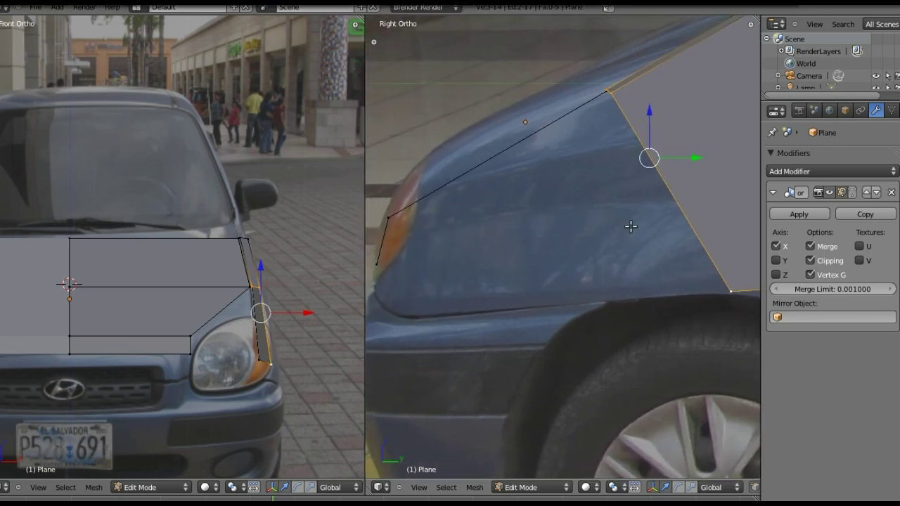
key(e)
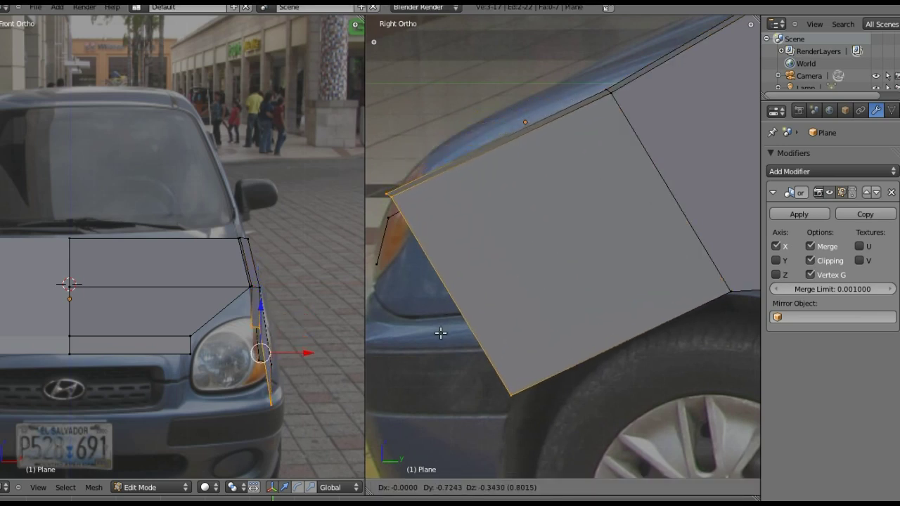
click(475, 334)
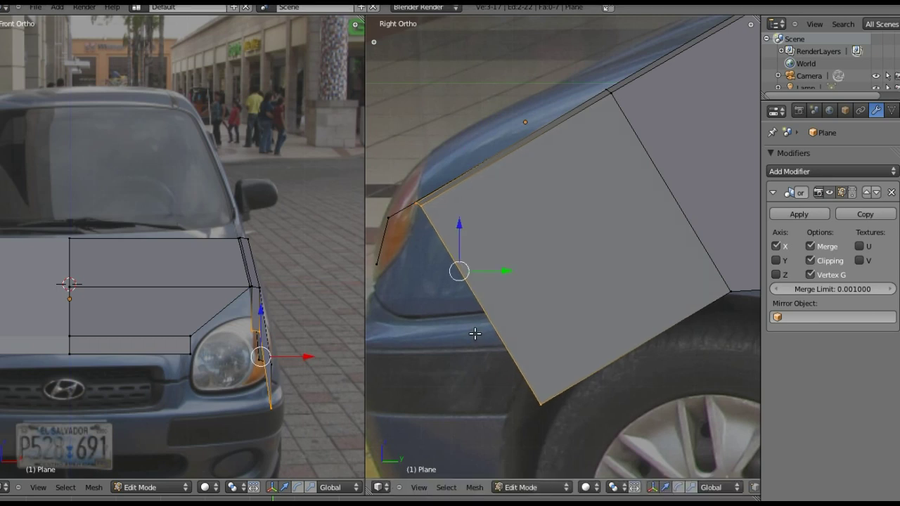
Move the new face's upper corner along Y onto the fender contour and lower its bottom vertex
right_click(423, 199)
key(g)
key(y)
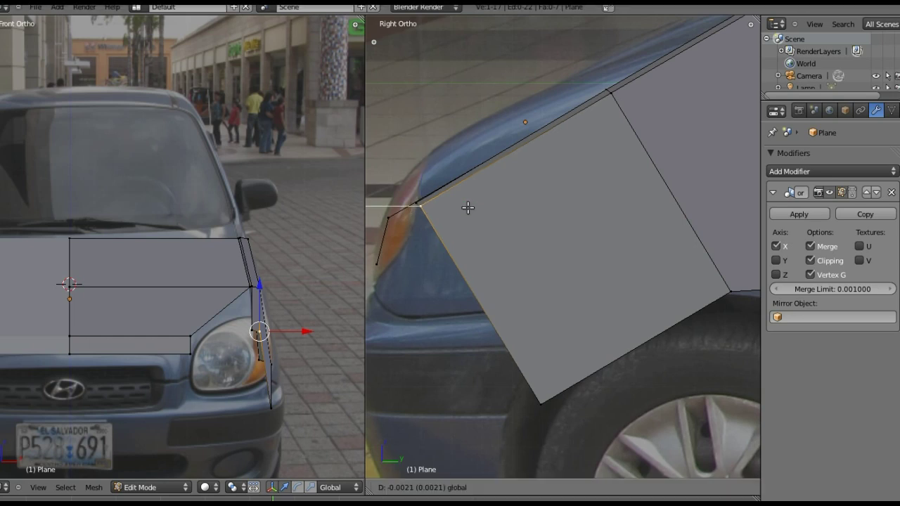
click(464, 217)
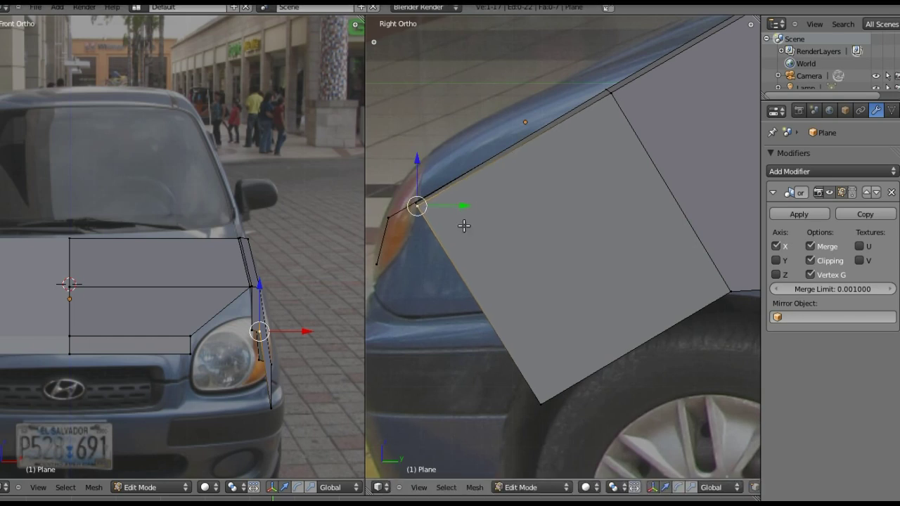
right_click(540, 404)
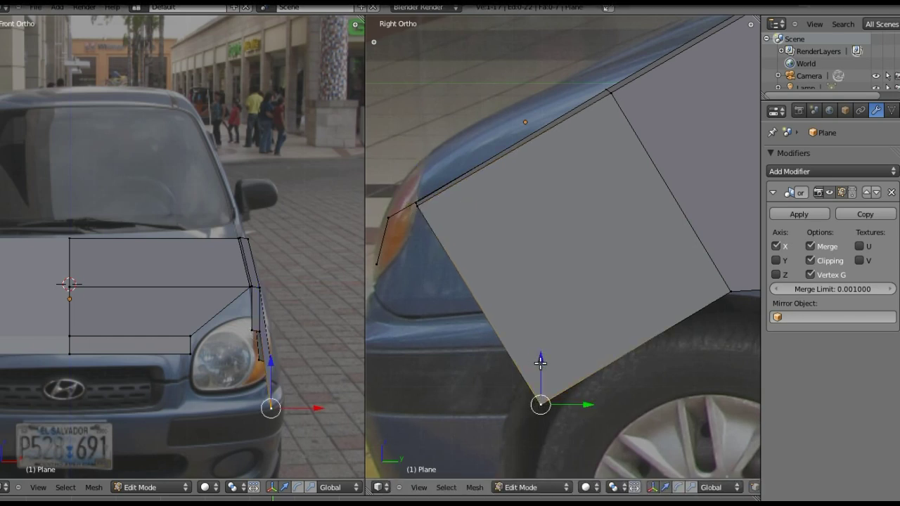
key(g)
key(z)
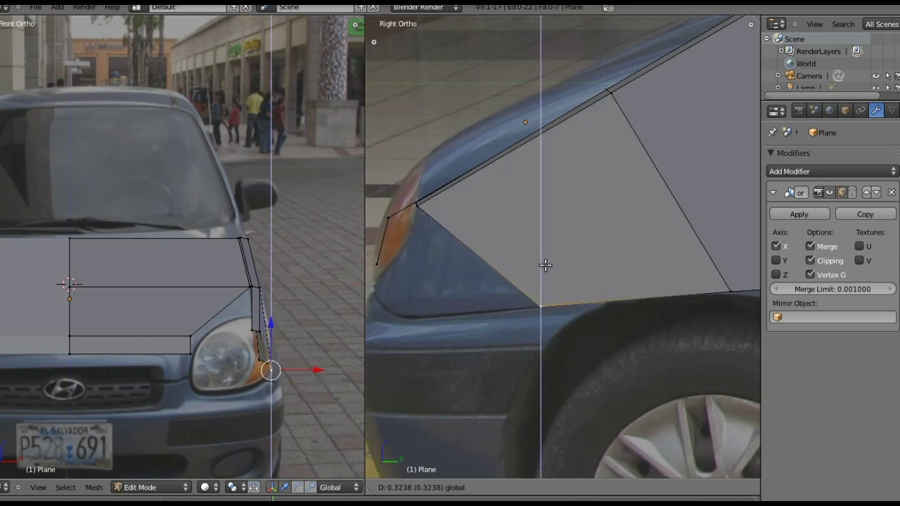
click(546, 265)
Tuck the lower front vertex forward and down onto the headlight bottom, then orbit to inspect
shift+middle_drag(460, 232, 509, 222)
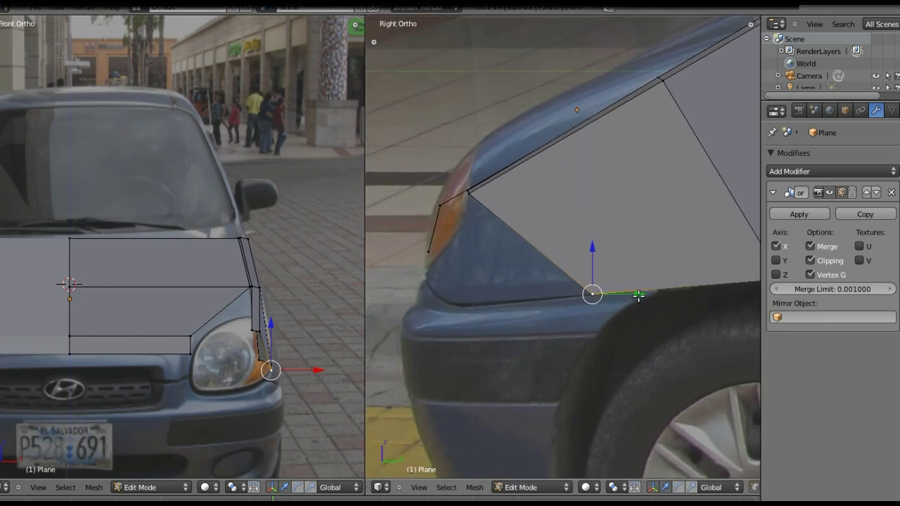
drag(638, 295, 539, 312)
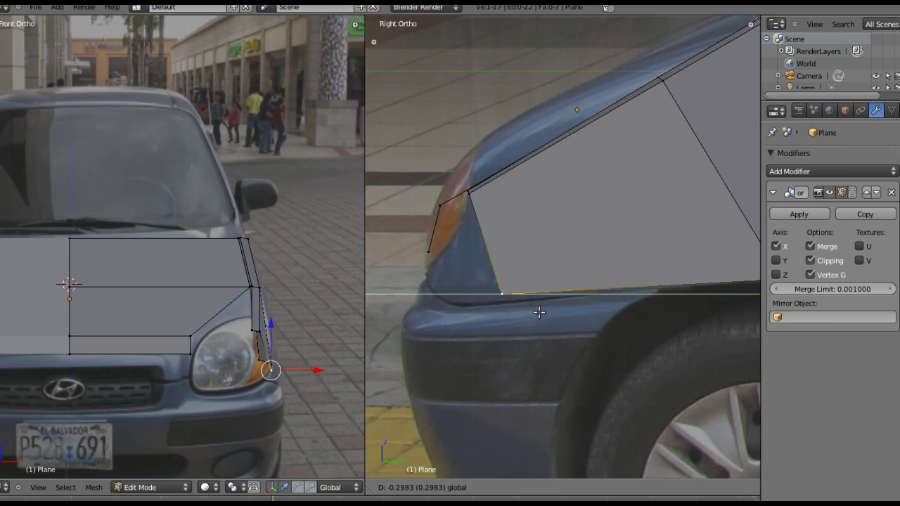
drag(540, 313, 524, 316)
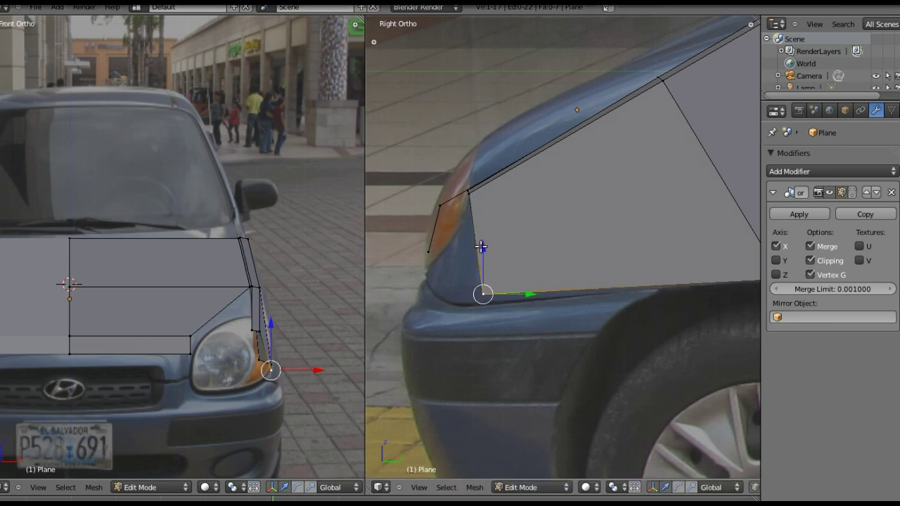
drag(481, 246, 497, 257)
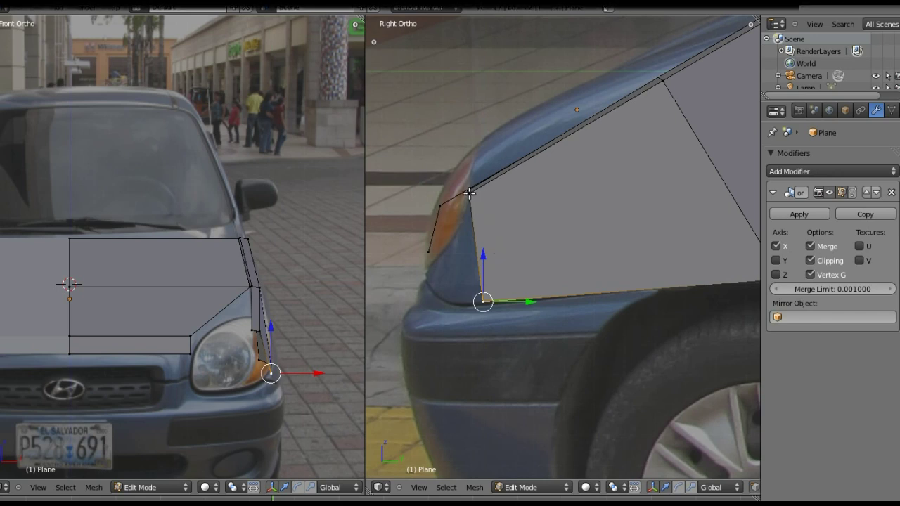
scroll(469, 194, down, 2)
scroll(469, 194, down, 2)
mouse_move(469, 193)
shift+middle_down()
mouse_move(545, 294)
mouse_move(532, 291)
mouse_move(668, 258)
mouse_move(528, 273)
mouse_move(535, 302)
mouse_move(512, 285)
shift+middle_up()
mouse_move(438, 275)
middle_down()
mouse_move(633, 268)
mouse_move(619, 285)
middle_up()
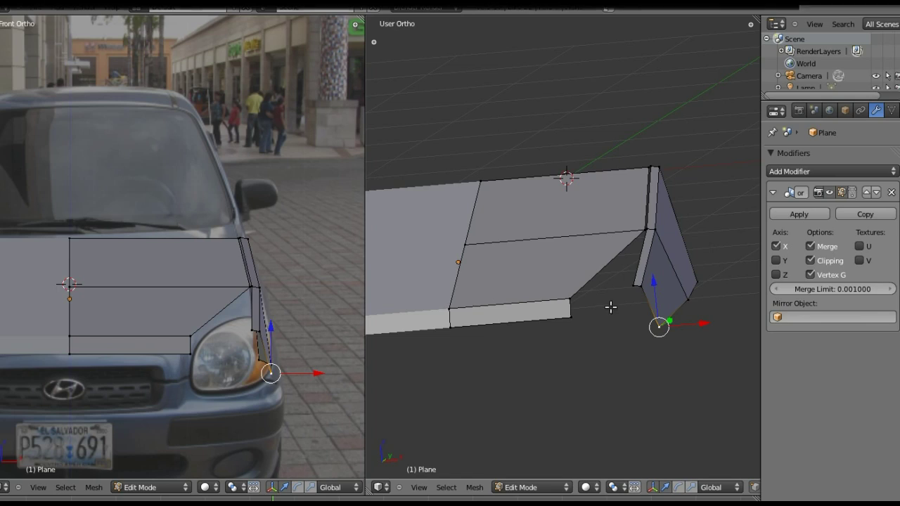
Return to Right Ortho (numpad 3) and frame the view on the fender's front corner
key(KP_3)
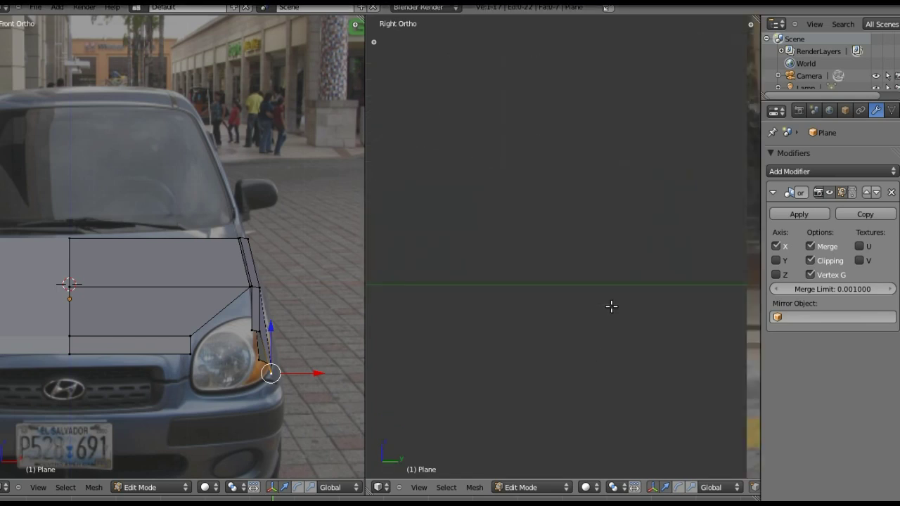
shift+middle_drag(649, 363, 405, 303)
scroll(485, 304, up, 1)
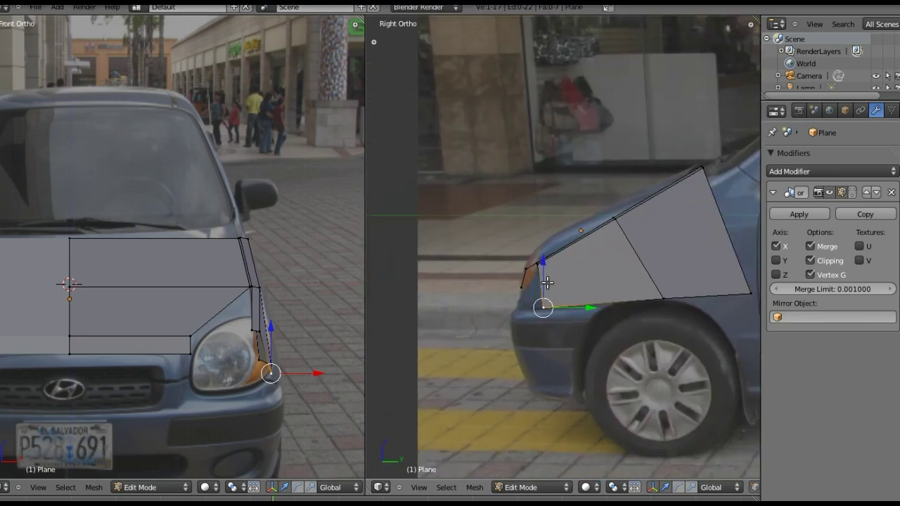
scroll(567, 304, up, 1)
scroll(567, 305, up, 2)
shift+middle_drag(566, 304, 589, 233)
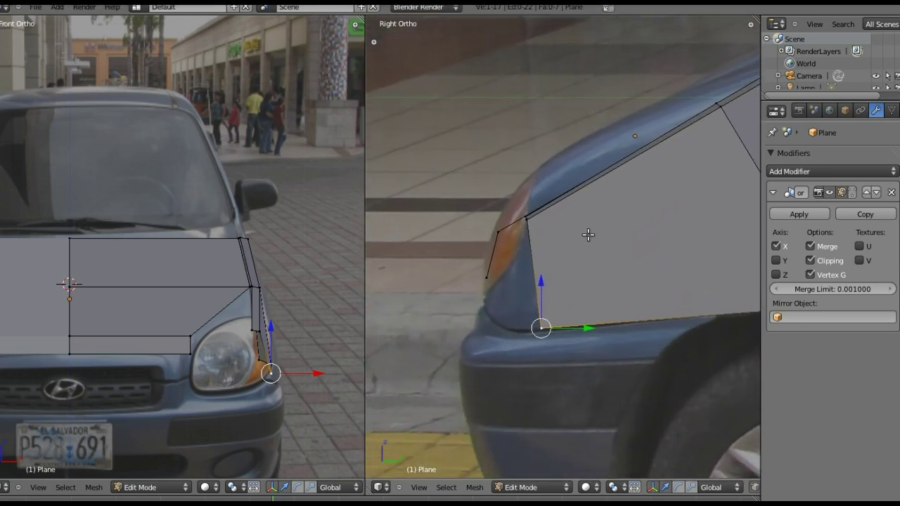
shift+middle_drag(683, 251, 583, 265)
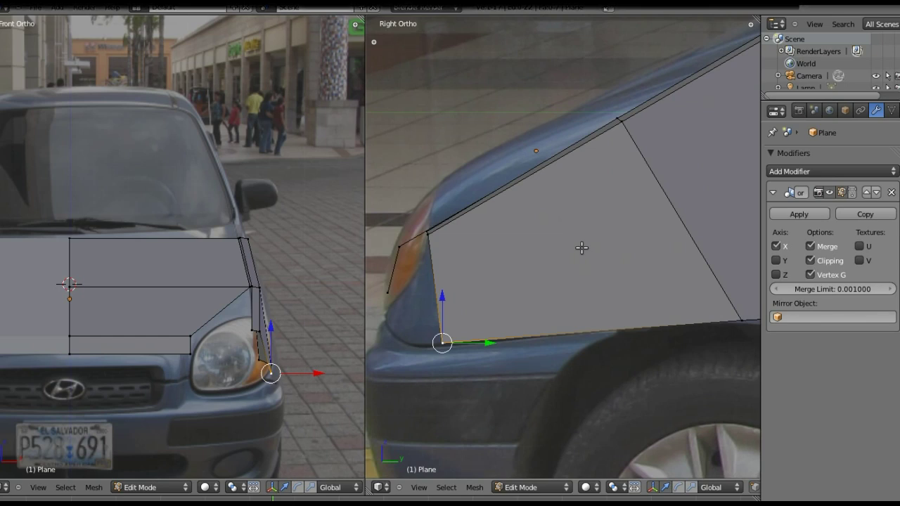
Cut a lengthwise loop slightly high on the fender face and extrude its lower front edge forward
key(ctrl+r)
click(444, 274)
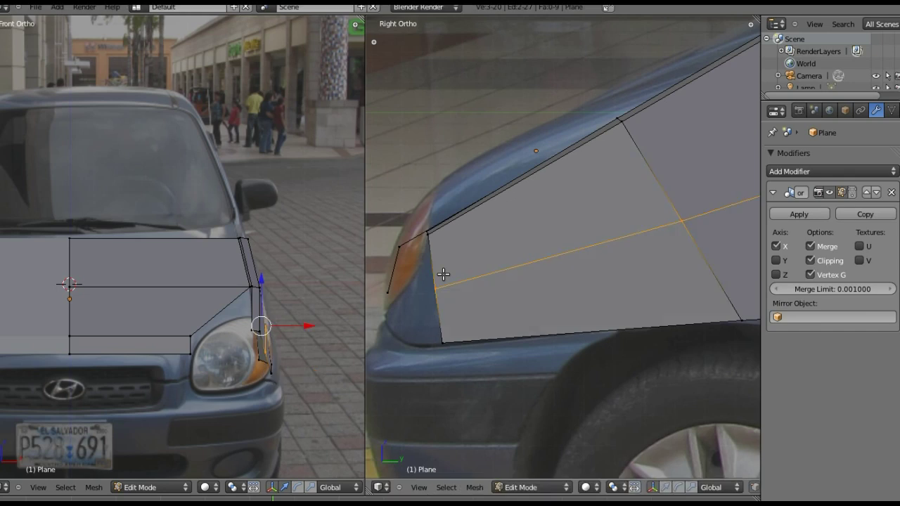
click(447, 224)
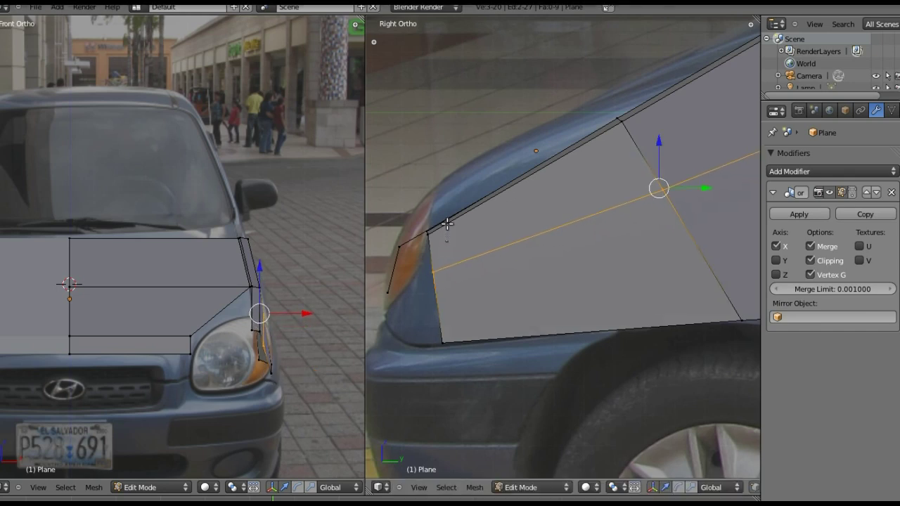
right_click(431, 272)
shift+right_click(443, 343)
key(e)
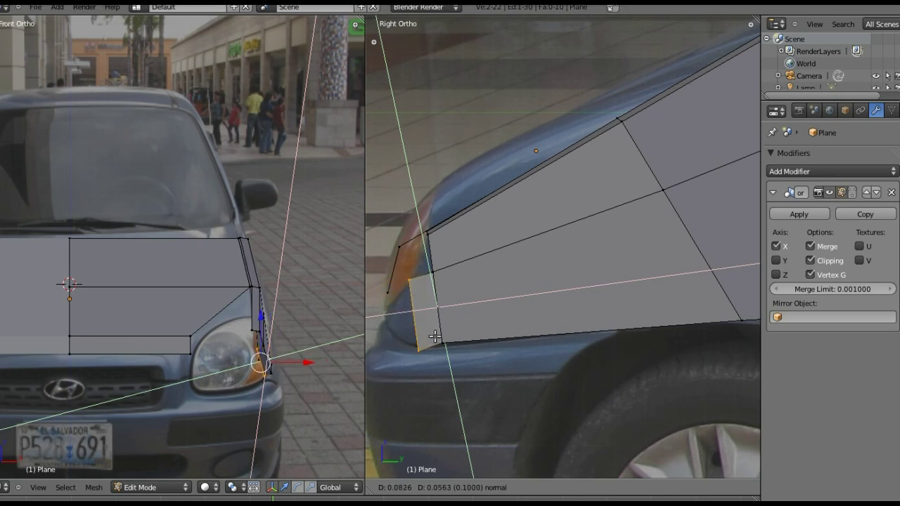
Confirm the extruded front strip, check it at an angle, and nudge its edge lengthwise
click(437, 338)
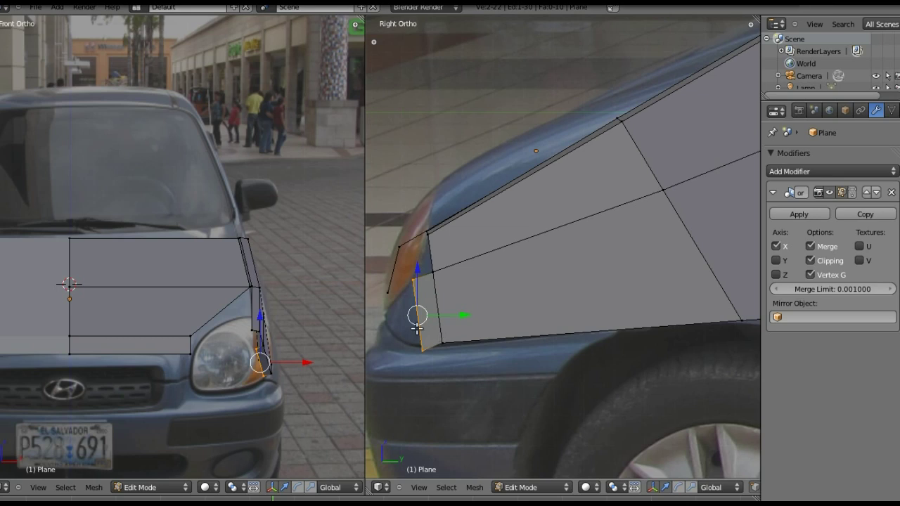
shift+middle_drag(373, 346, 399, 313)
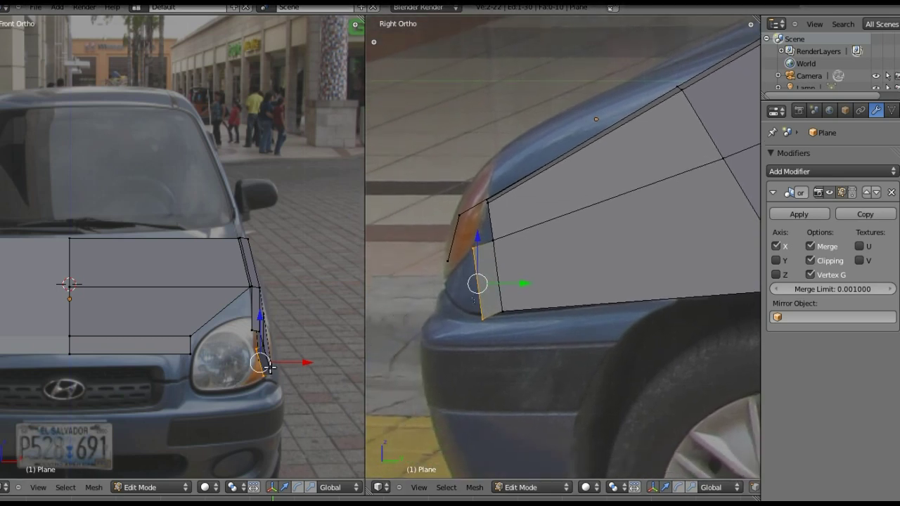
scroll(541, 238, down, 1)
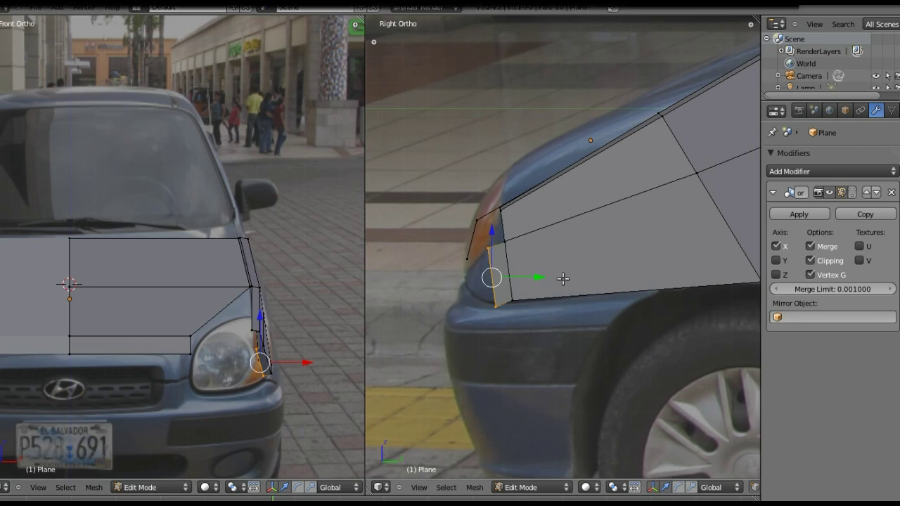
scroll(555, 280, down, 2)
mouse_move(556, 280)
middle_down()
mouse_move(518, 287)
mouse_move(615, 309)
mouse_move(552, 294)
middle_up()
key(KP_3)
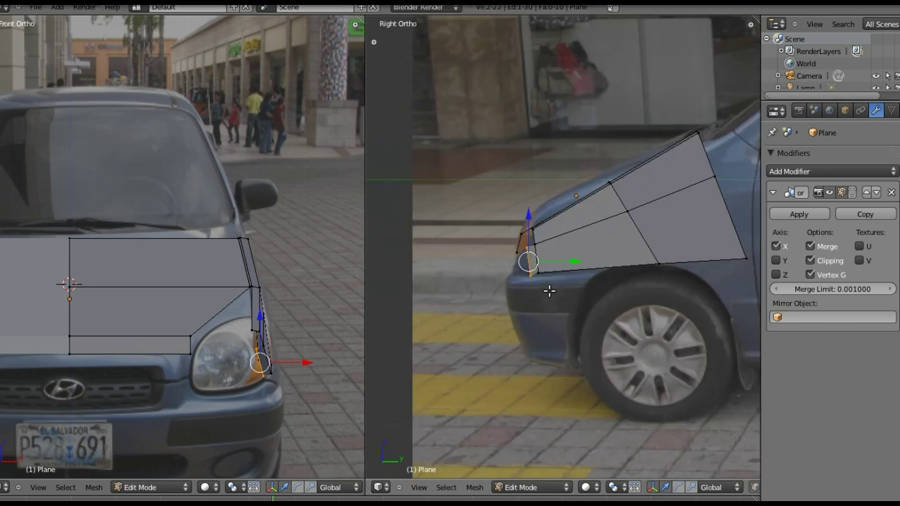
key(e)
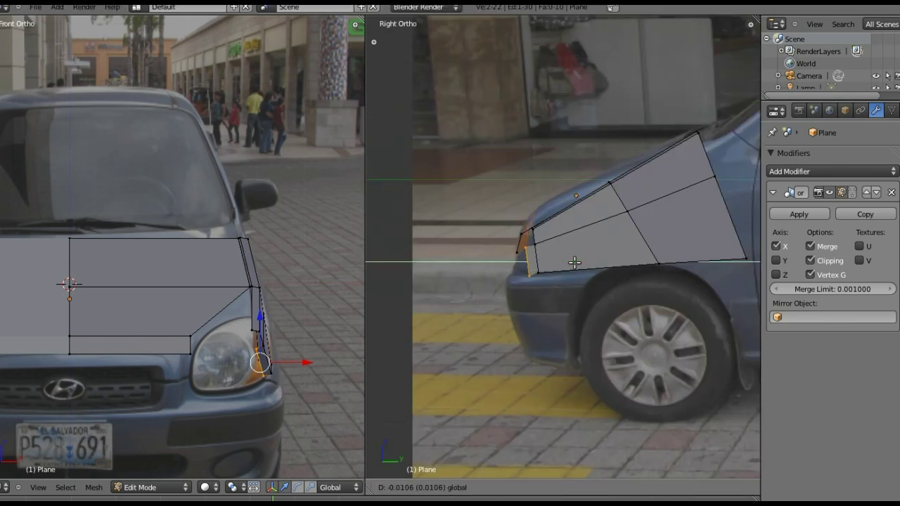
click(566, 263)
Lower the strip's front vertex vertically along the headlight
right_click(518, 247)
drag(518, 209, 517, 222)
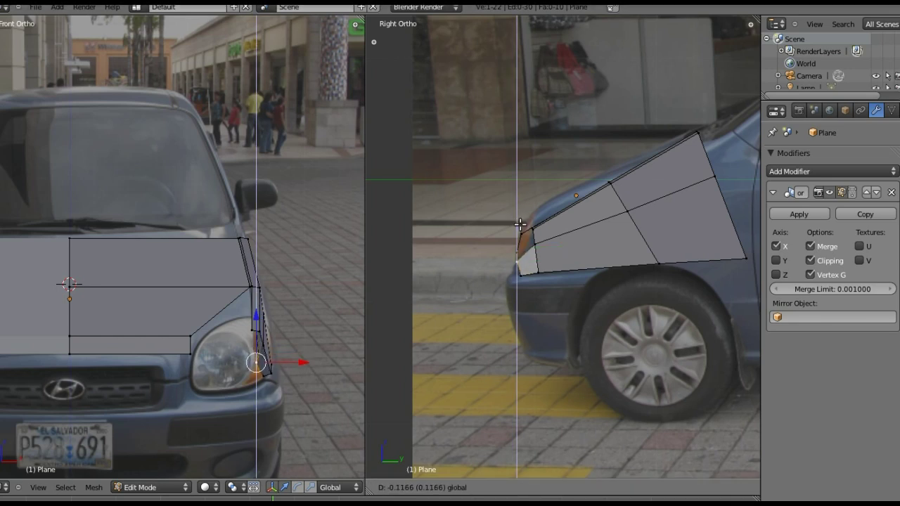
scroll(515, 285, up, 2)
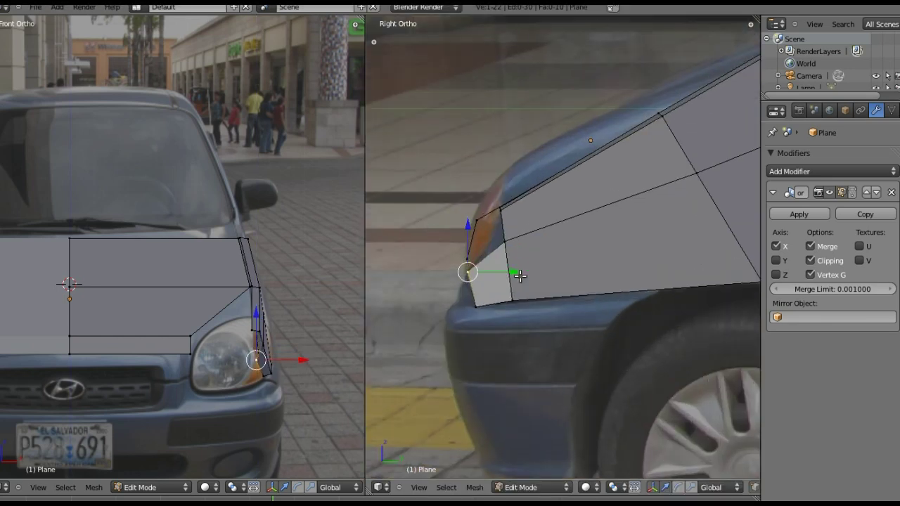
scroll(514, 309, up, 1)
scroll(512, 334, up, 2)
scroll(512, 334, up, 1)
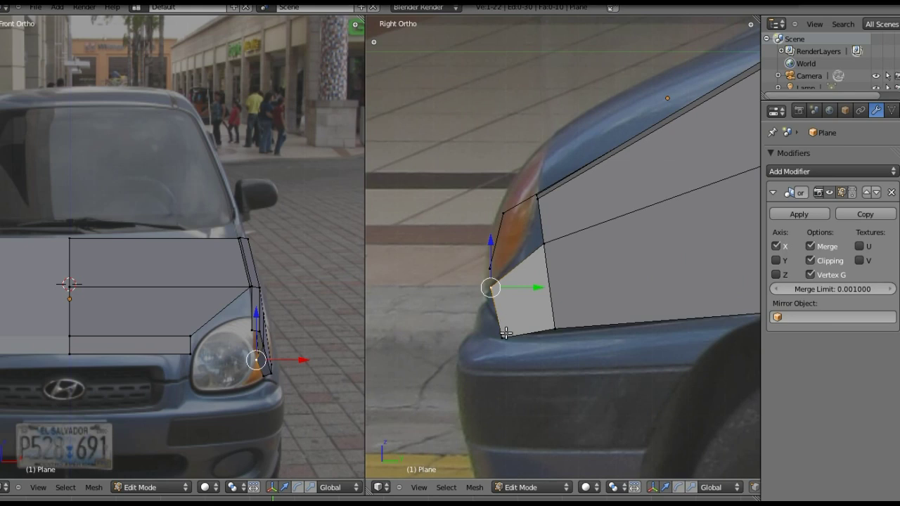
key(g)
key(z)
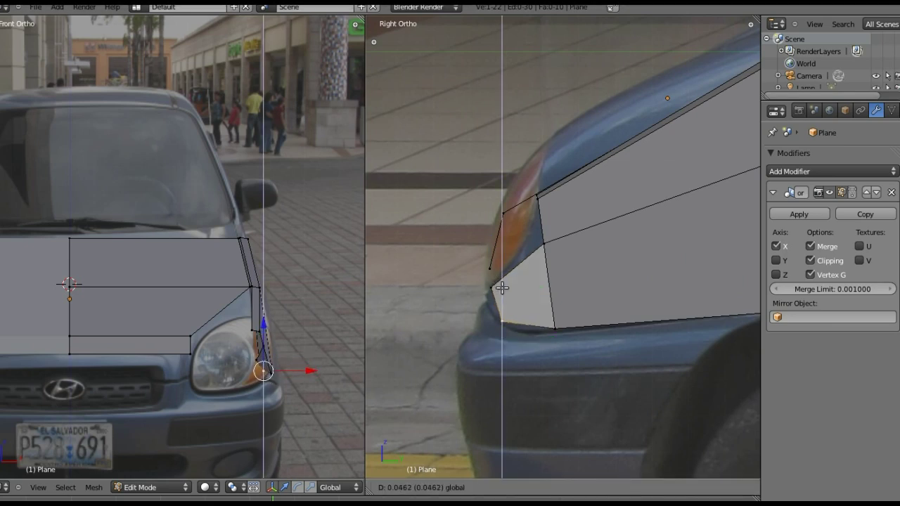
click(501, 284)
Move the bottom front vertex forward along Y and down to the headlight's bottom outer corner
right_click(501, 321)
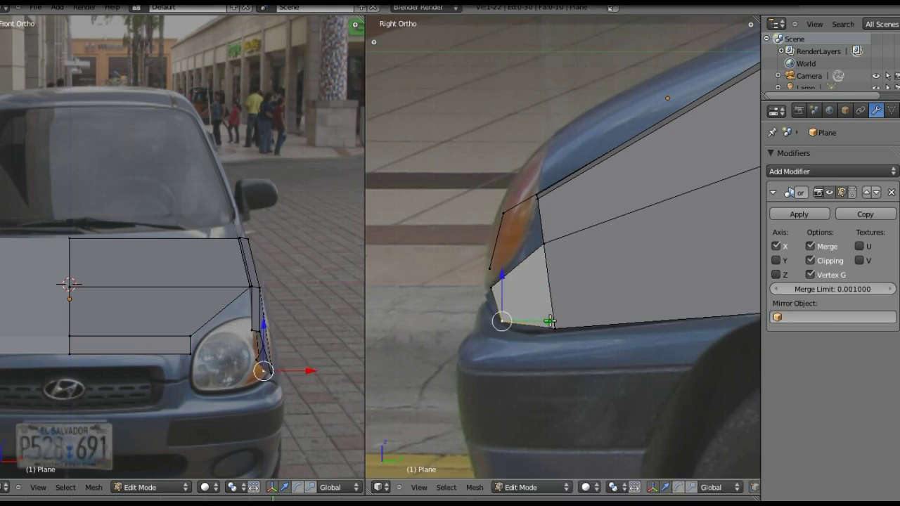
key(g)
key(y)
click(536, 323)
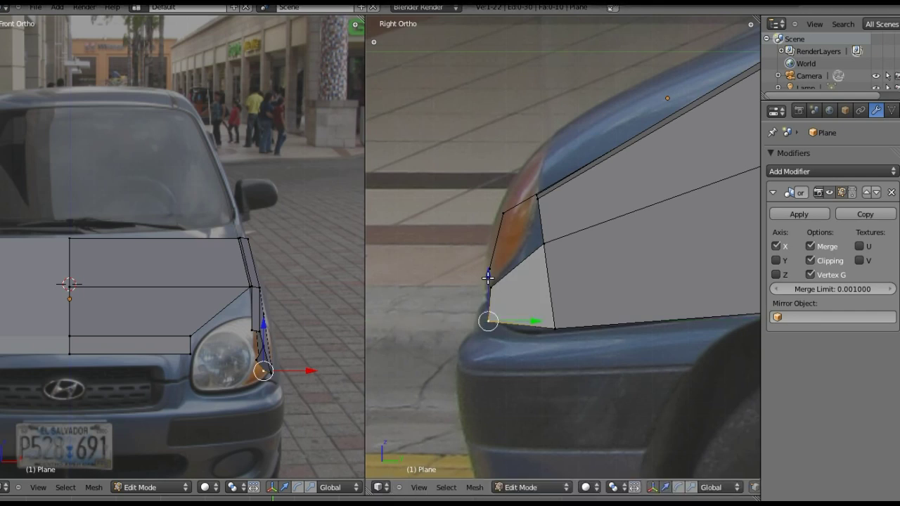
key(g)
key(z)
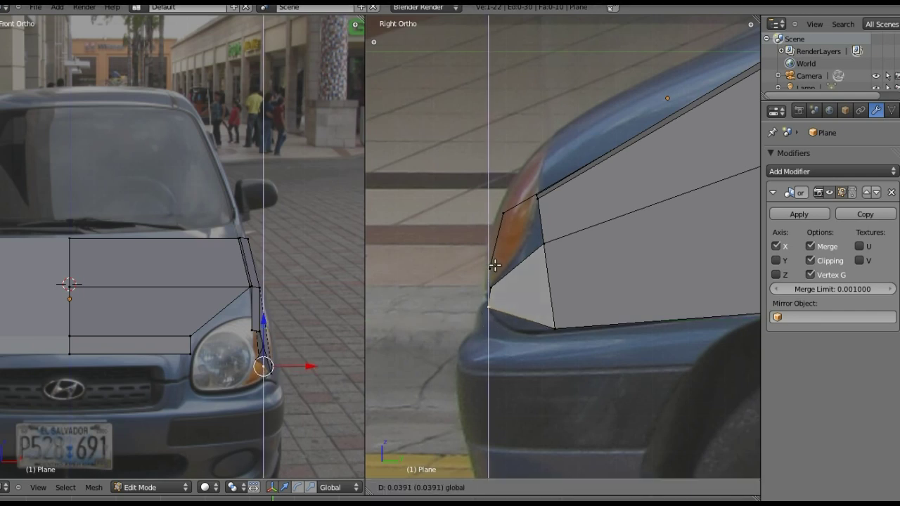
click(494, 275)
scroll(602, 276, down, 4)
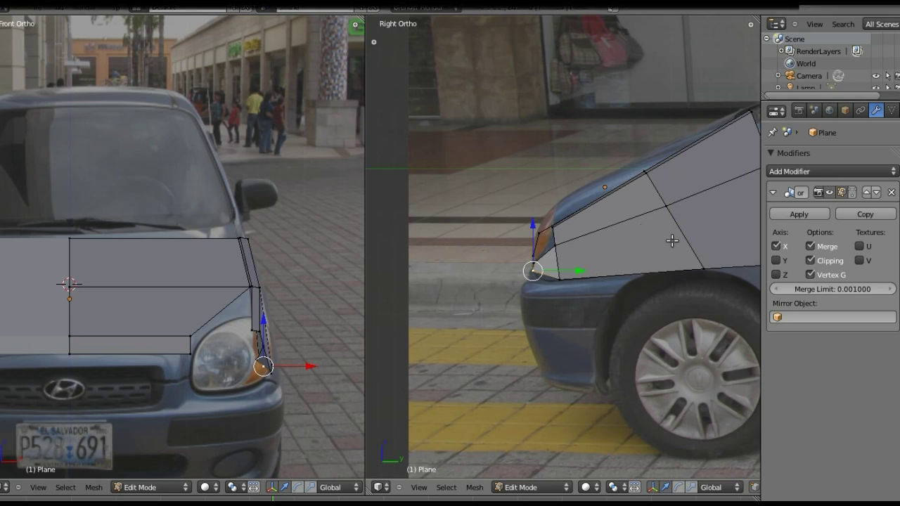
mouse_move(720, 233)
shift+middle_down()
mouse_move(596, 305)
mouse_move(621, 321)
shift+middle_up()
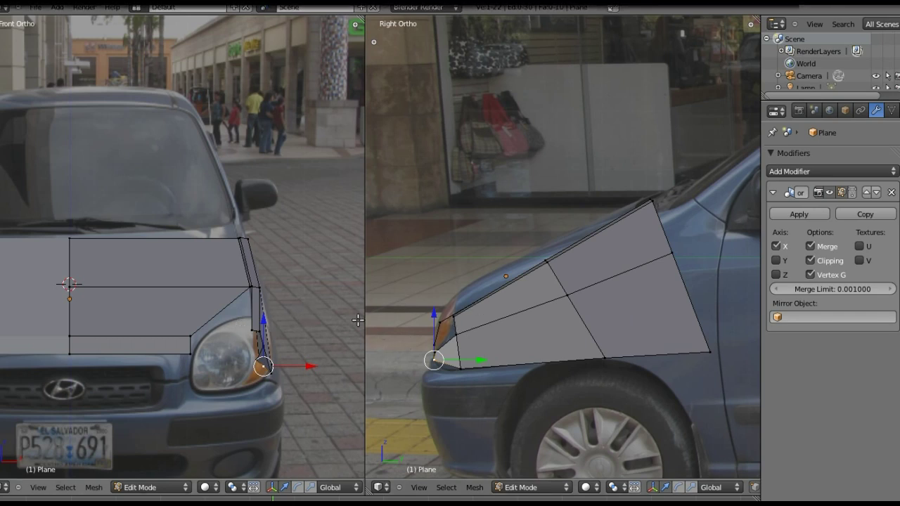
Extrude the slanted edge above the headlight into a new face strip, then orbit to inspect it
right_click(189, 335)
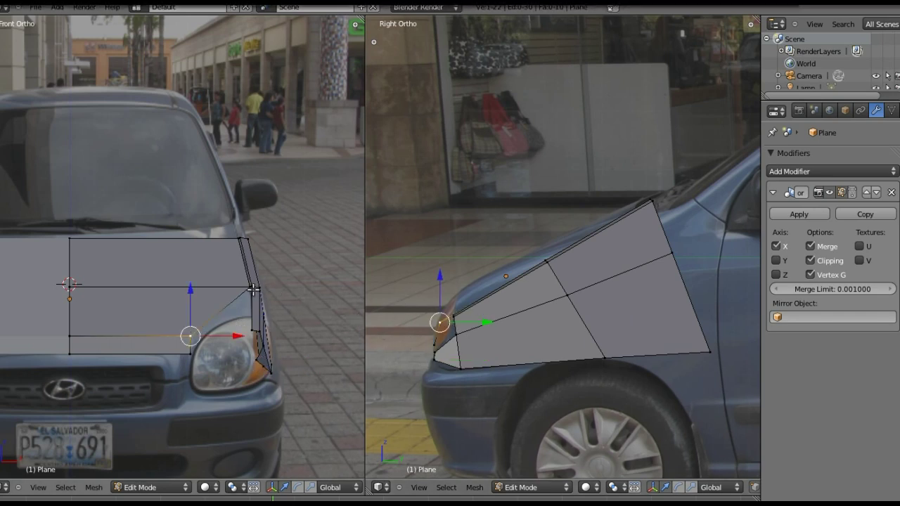
shift+right_click(251, 287)
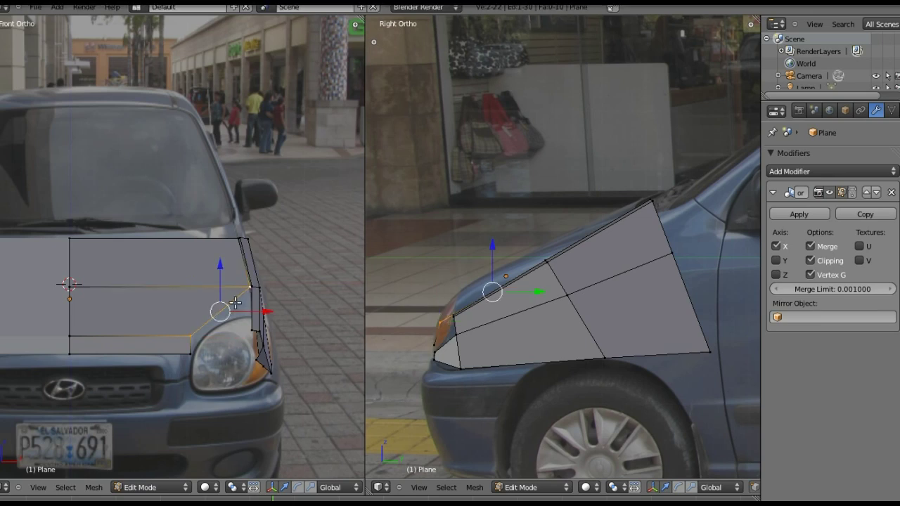
key(e)
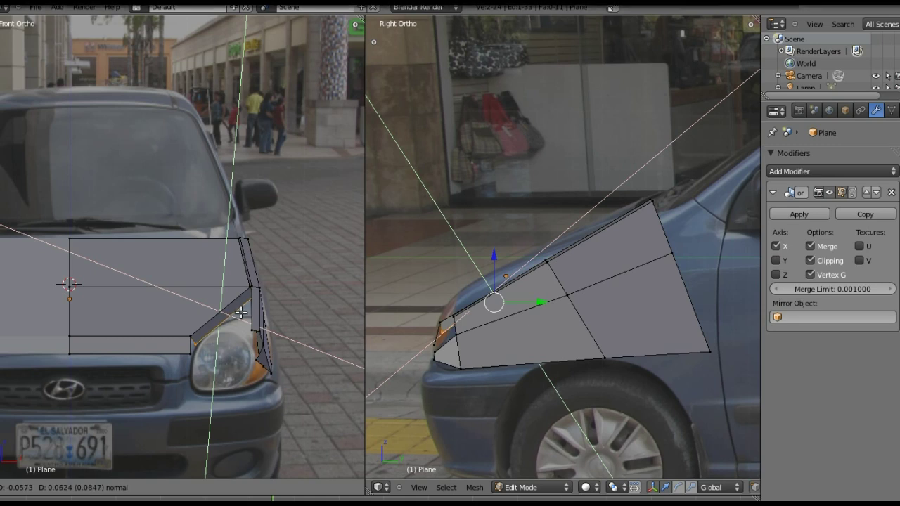
click(241, 312)
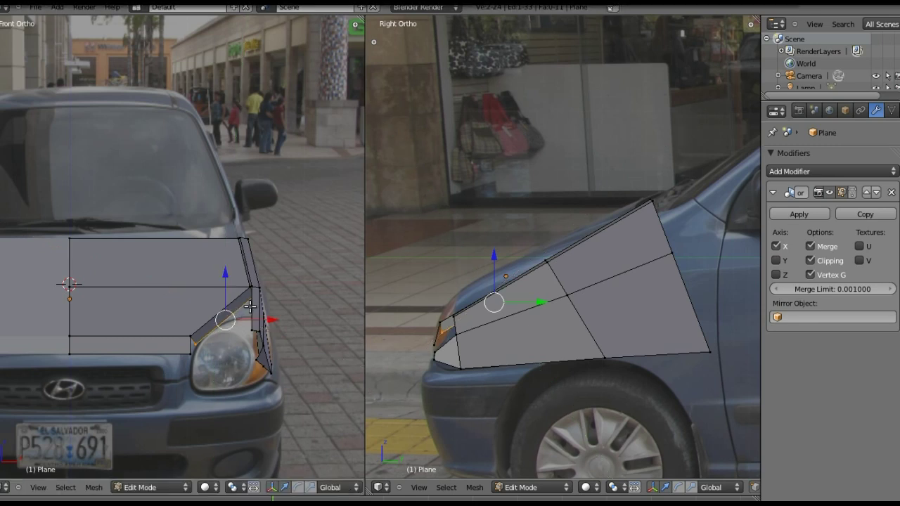
right_click(252, 296)
right_click(238, 313)
middle_drag(232, 315, 124, 302)
right_click(137, 298)
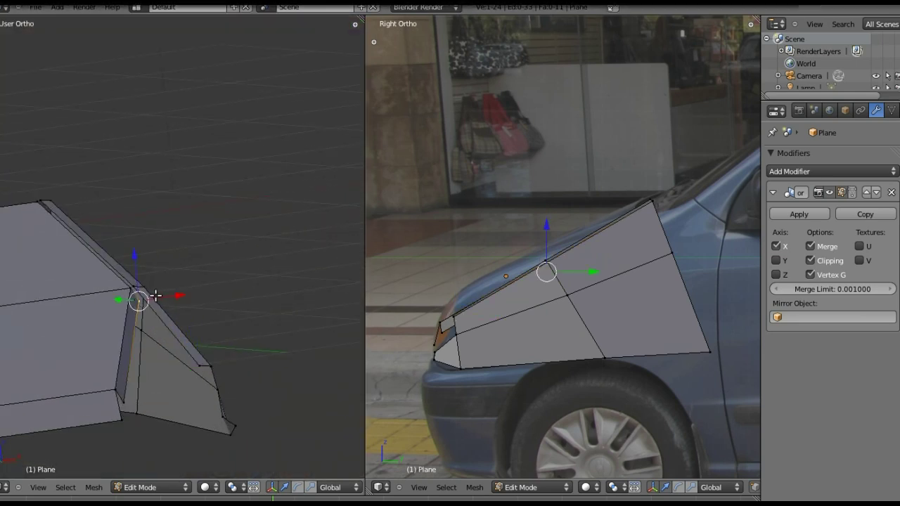
In front view, nudge the selected fender-side vertex slightly down and inward
key(KP_1)
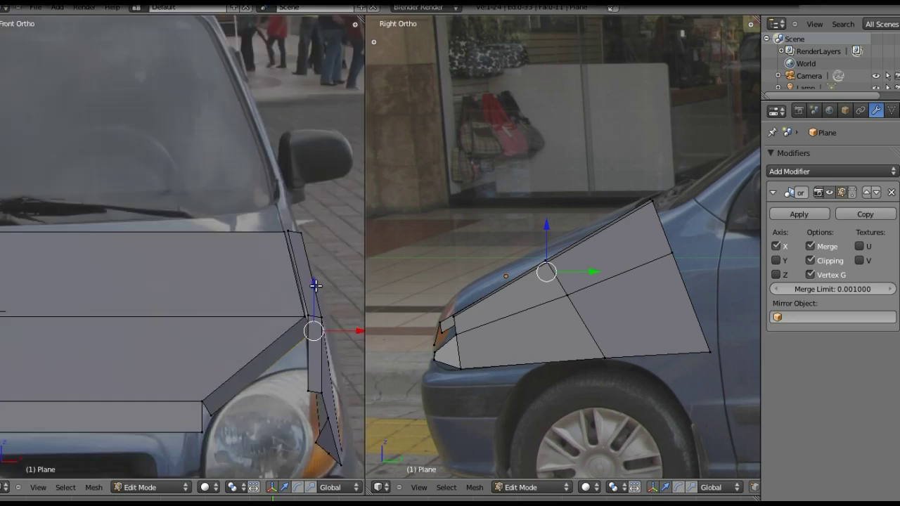
drag(316, 284, 316, 296)
drag(351, 341, 343, 342)
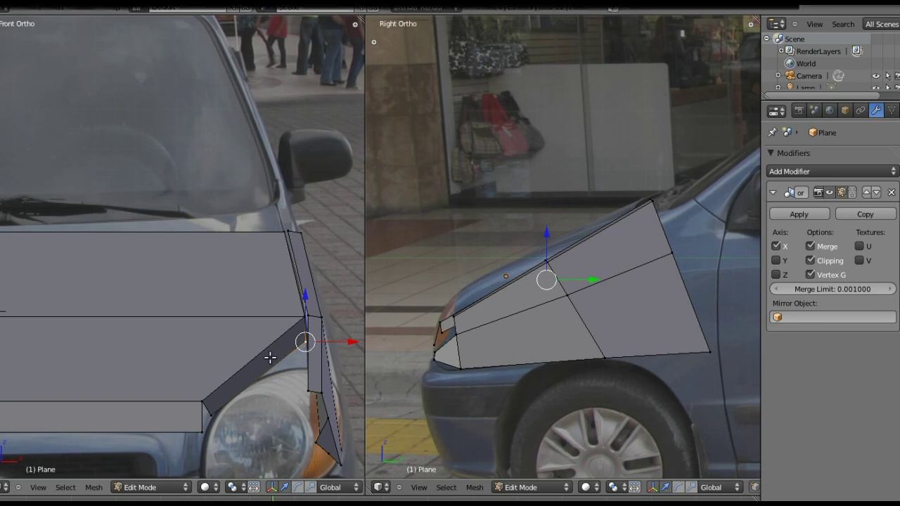
scroll(268, 375, down, 3)
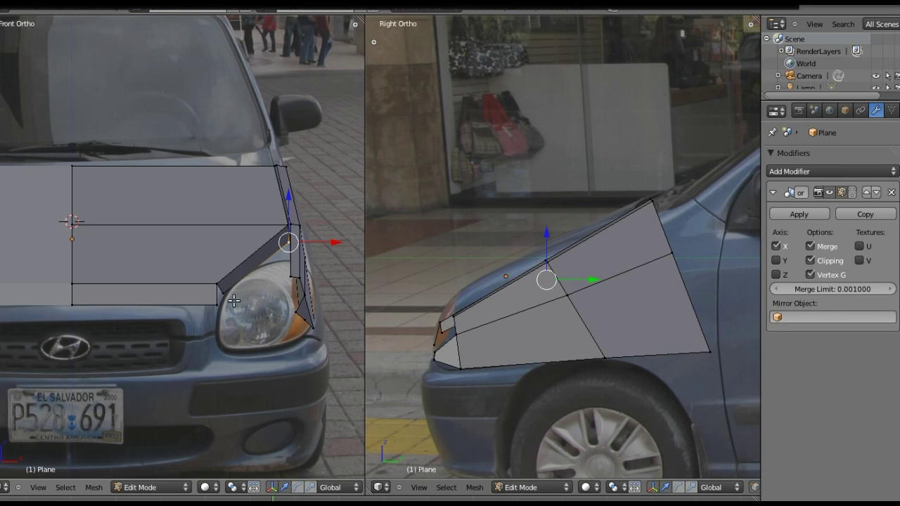
scroll(234, 301, up, 2)
shift+middle_drag(235, 317, 234, 277)
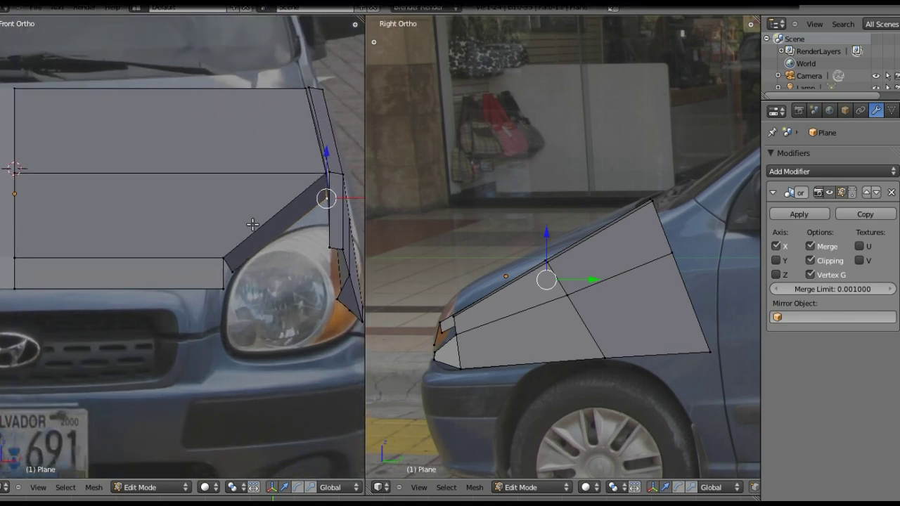
Merge the two corner vertices beside the headlight at the last selected one, then check it
right_click(231, 271)
right_click(225, 285)
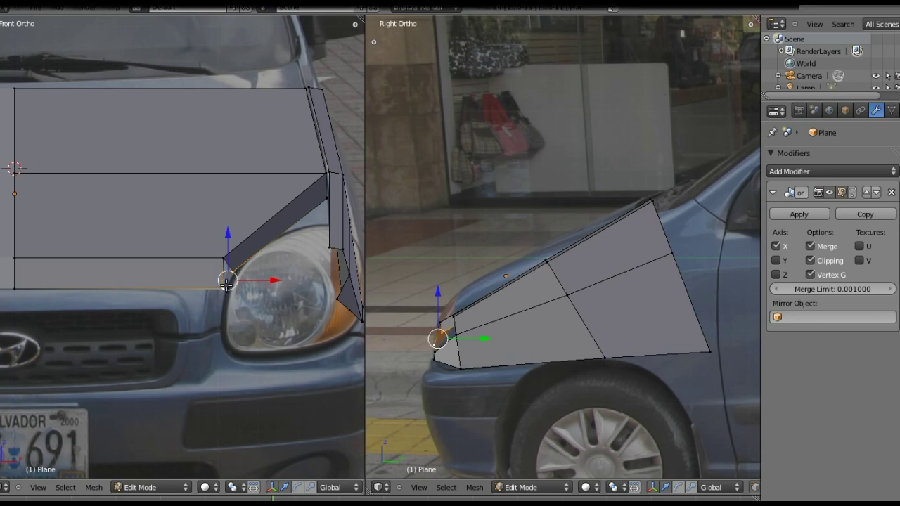
key(alt+m)
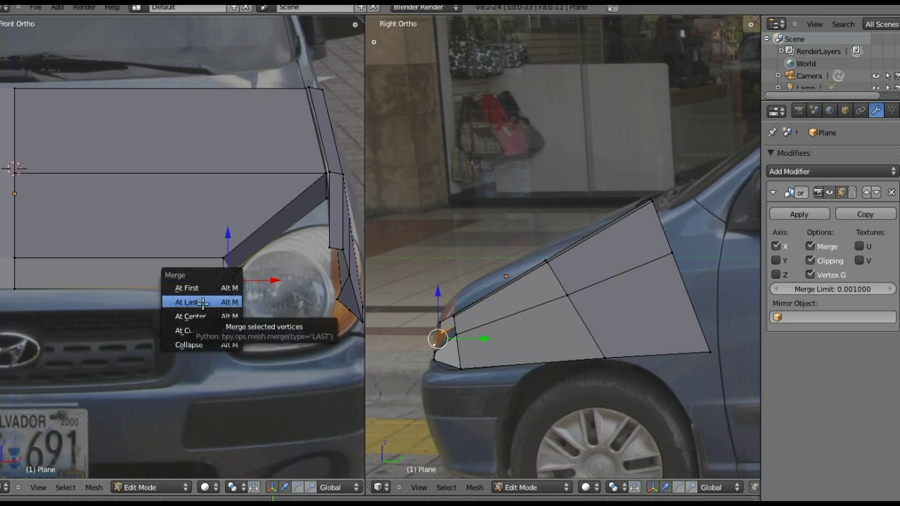
click(203, 303)
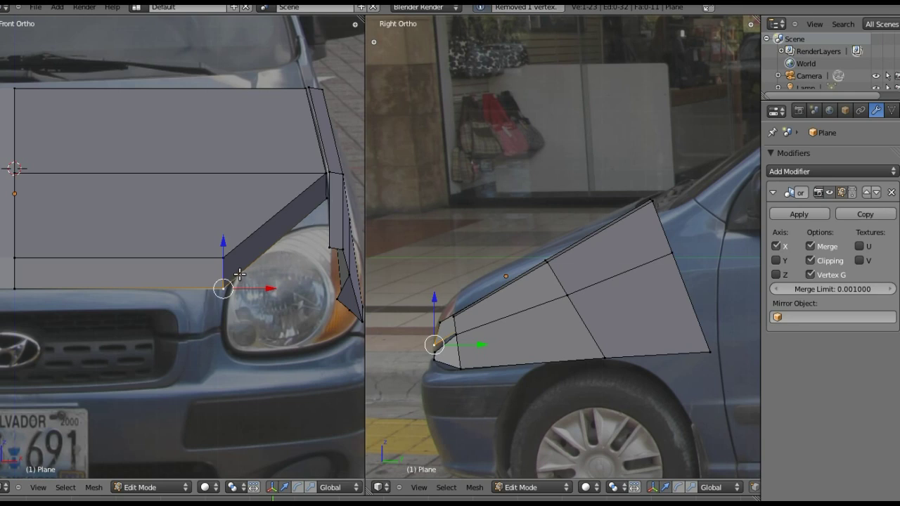
scroll(239, 272, down, 2)
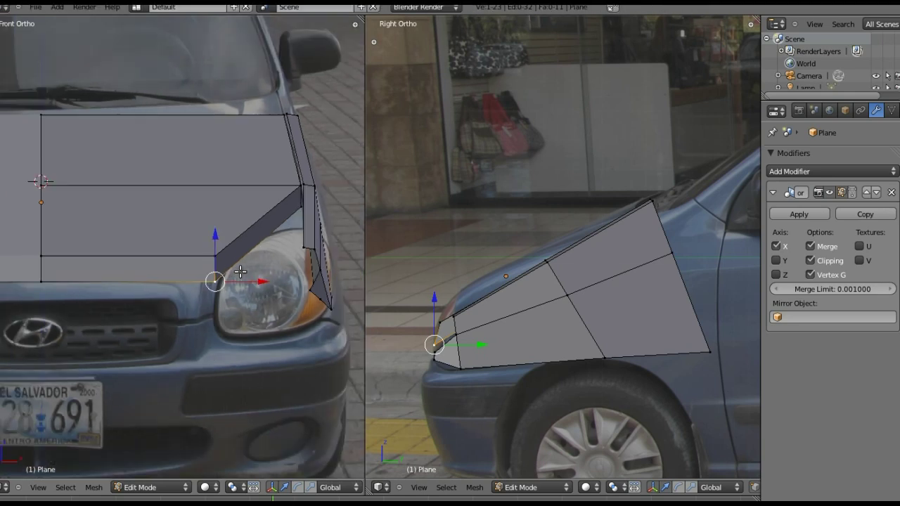
scroll(237, 272, down, 1)
ctrl+scroll(169, 209, down, 2)
ctrl+scroll(169, 209, down, 1)
mouse_move(211, 215)
middle_down()
mouse_move(275, 216)
mouse_move(253, 216)
mouse_move(301, 241)
mouse_move(261, 237)
mouse_move(281, 225)
mouse_move(310, 236)
middle_up()
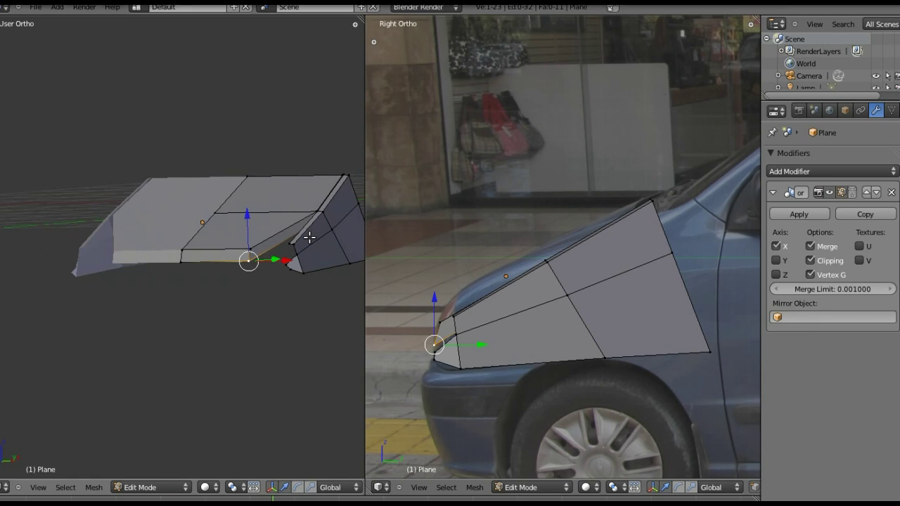
key(KP_1)
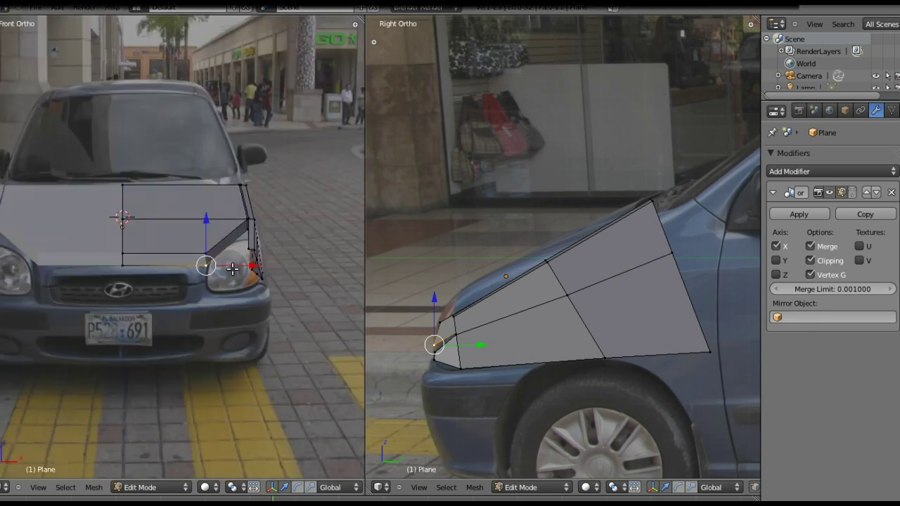
Lower the two top vertices at the windshield base along Z onto the side photo's hood line
shift+middle_drag(702, 309, 528, 348)
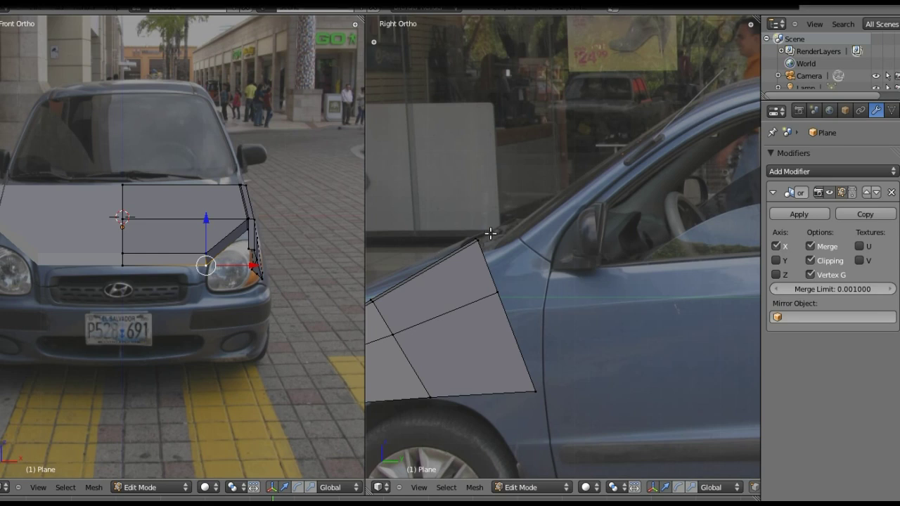
right_click(474, 238)
shift+right_click(476, 241)
key(g)
key(z)
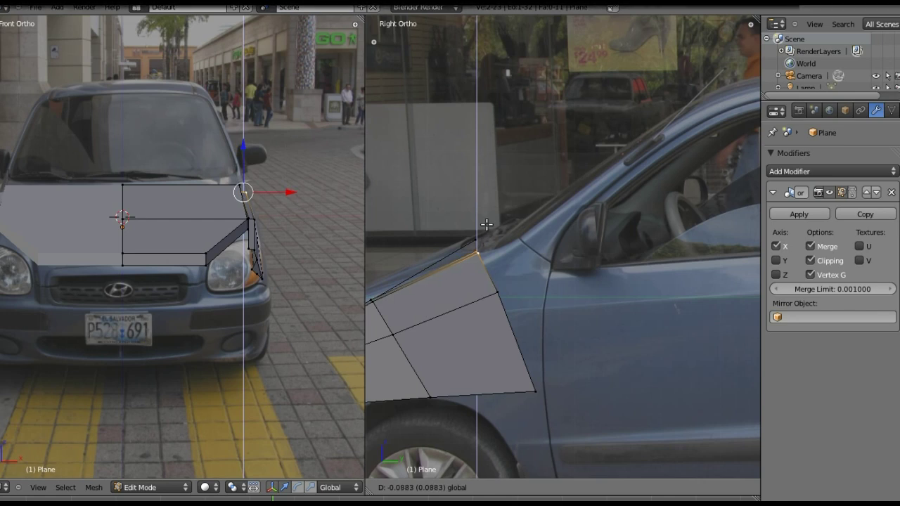
click(487, 223)
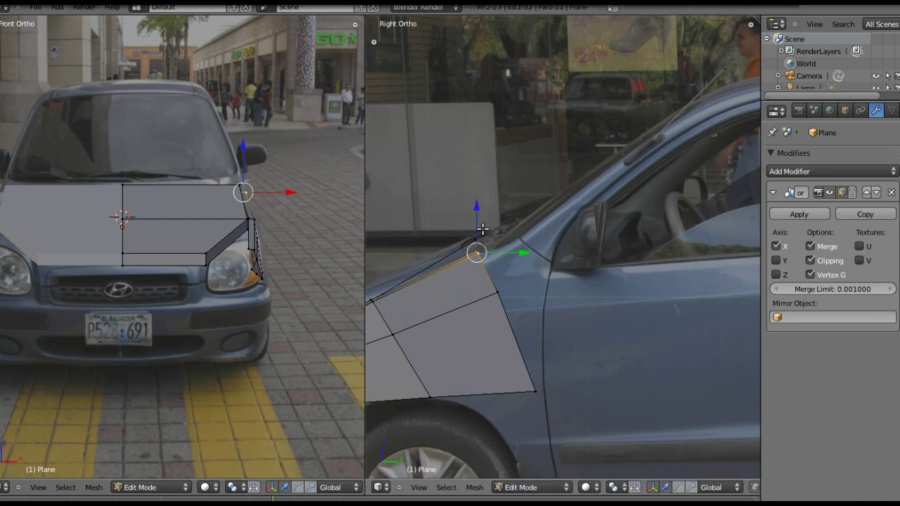
scroll(283, 207, up, 1)
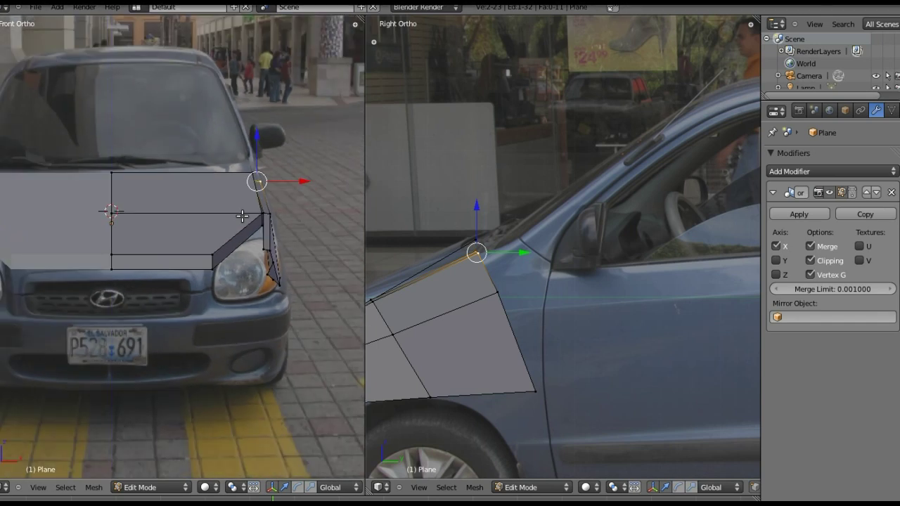
key(a)
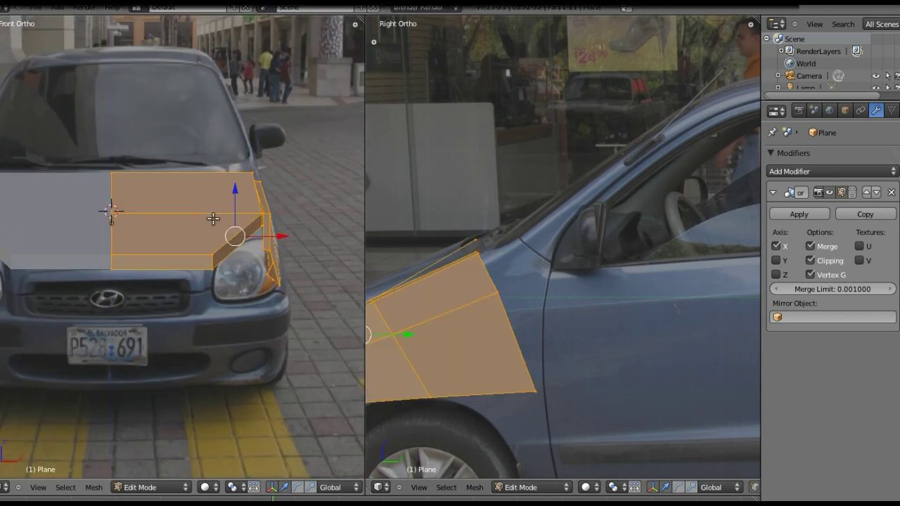
key(h)
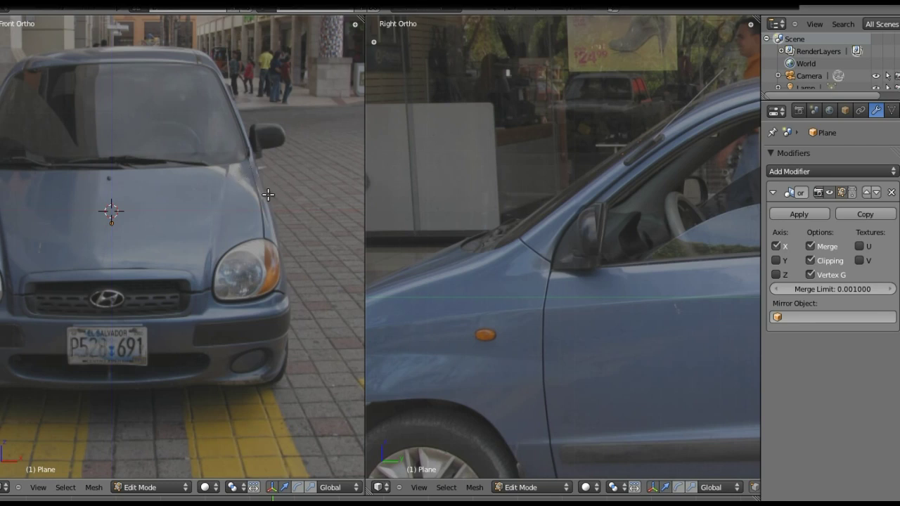
key(alt+h)
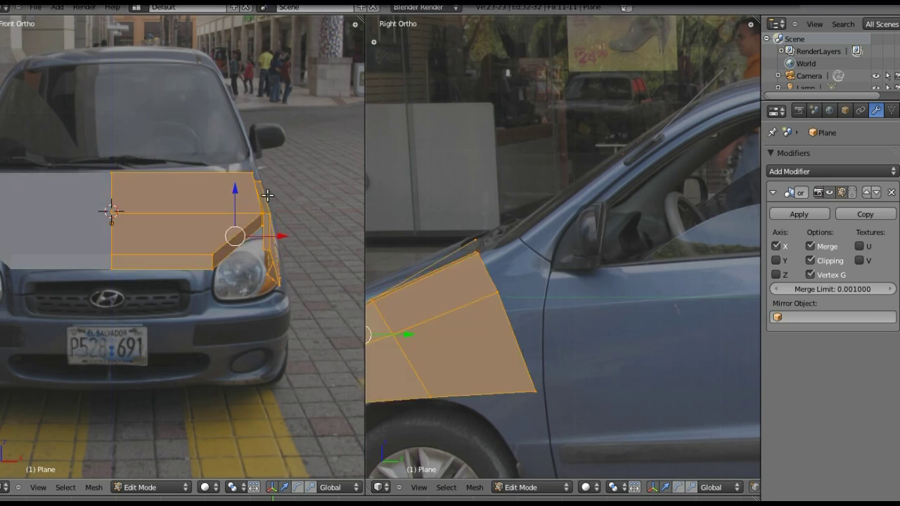
scroll(262, 204, up, 2)
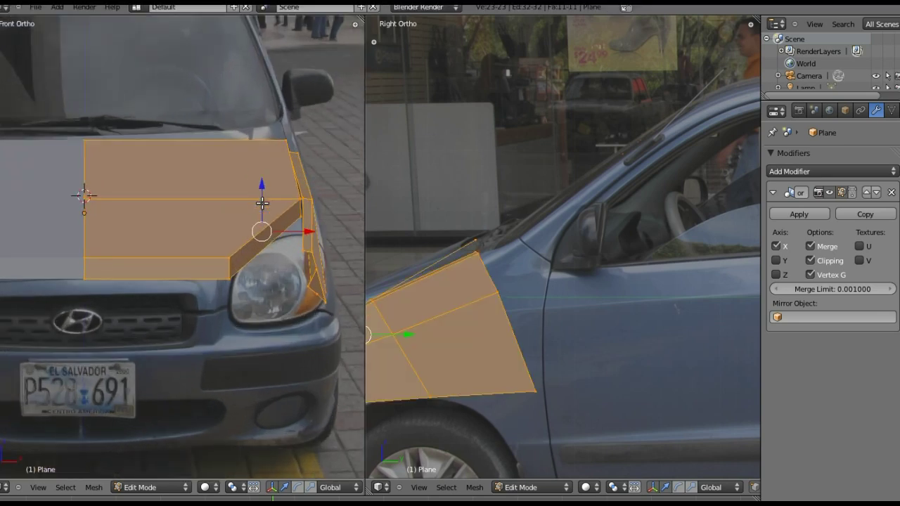
right_click(475, 251)
shift+middle_drag(444, 257, 529, 257)
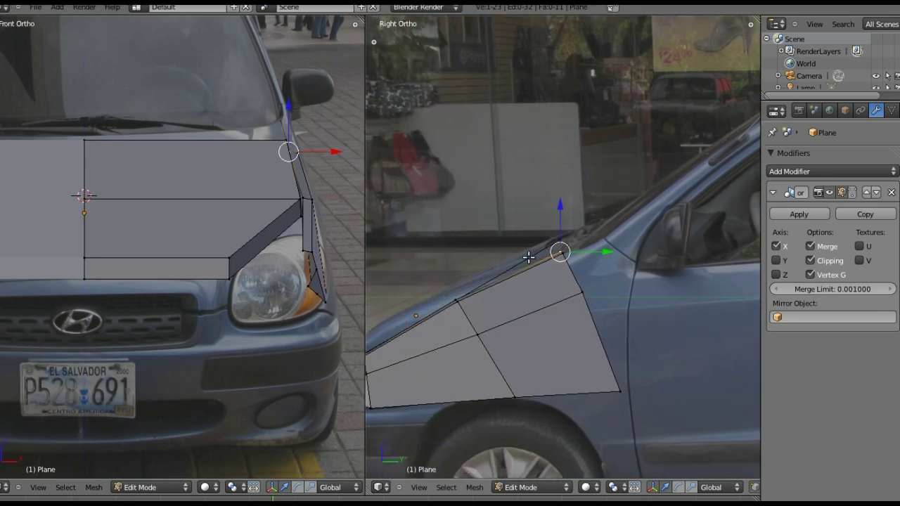
Raise the fender's top edge slightly along the Z axis
shift+right_click(457, 295)
shift+middle_drag(445, 294, 458, 294)
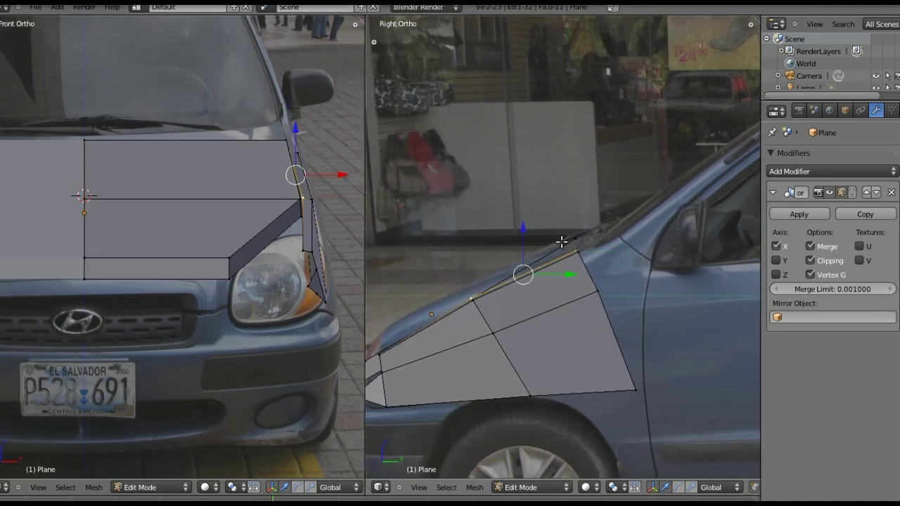
key(g)
key(z)
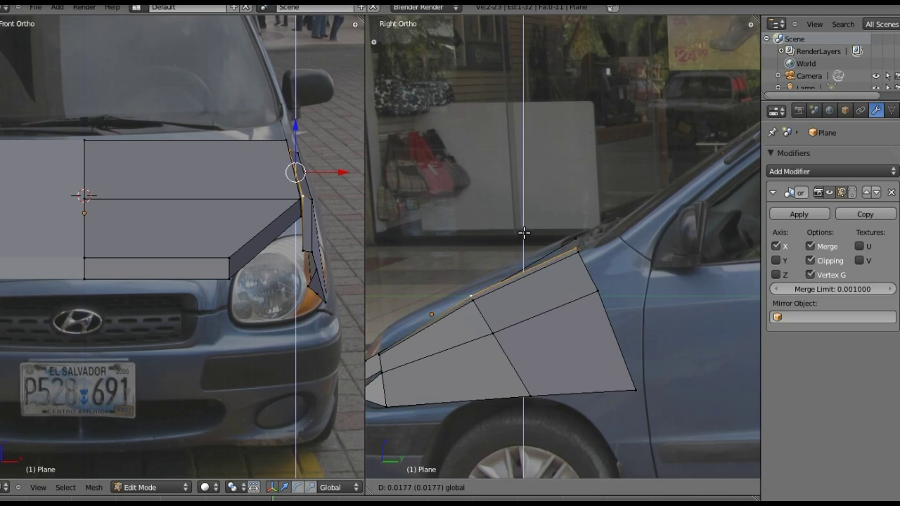
click(524, 233)
shift+middle_drag(667, 244, 553, 298)
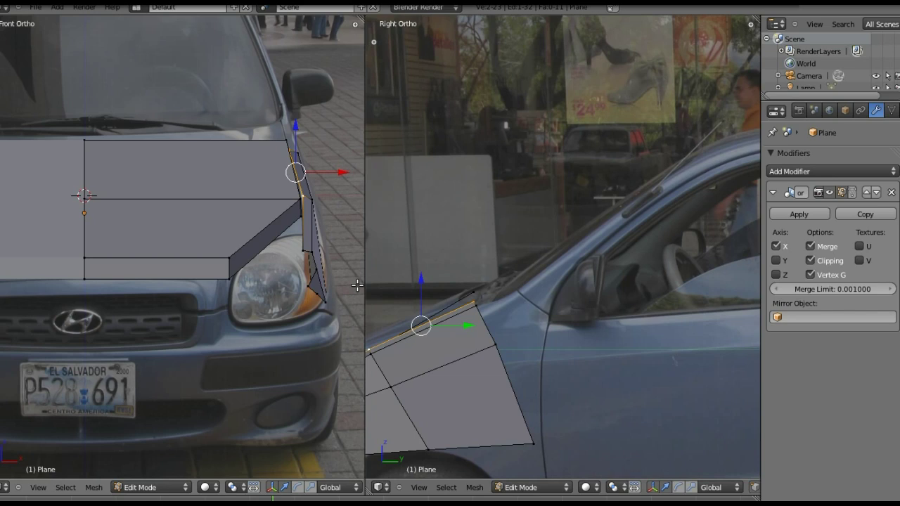
shift+middle_drag(448, 333, 568, 259)
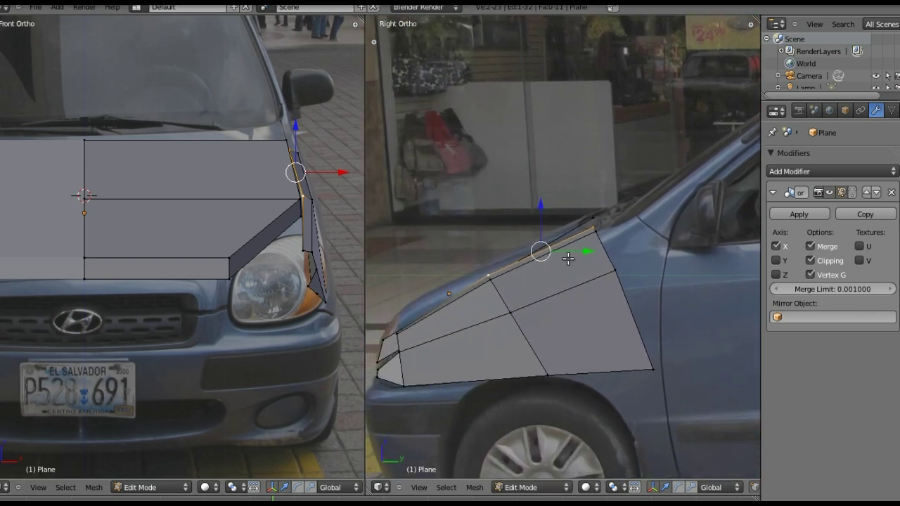
Add a lengthwise edge loop through the fender faces and select the fender's rear edge
key(ctrl+r)
click(511, 296)
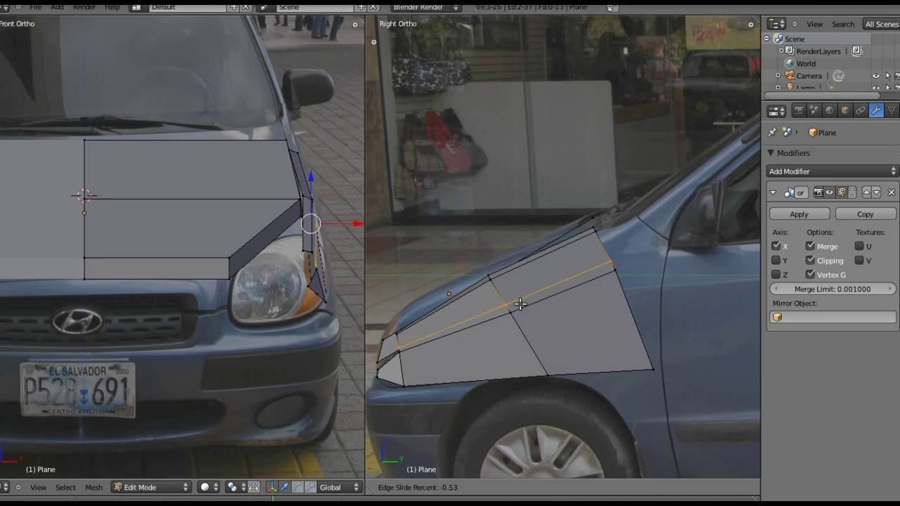
click(519, 302)
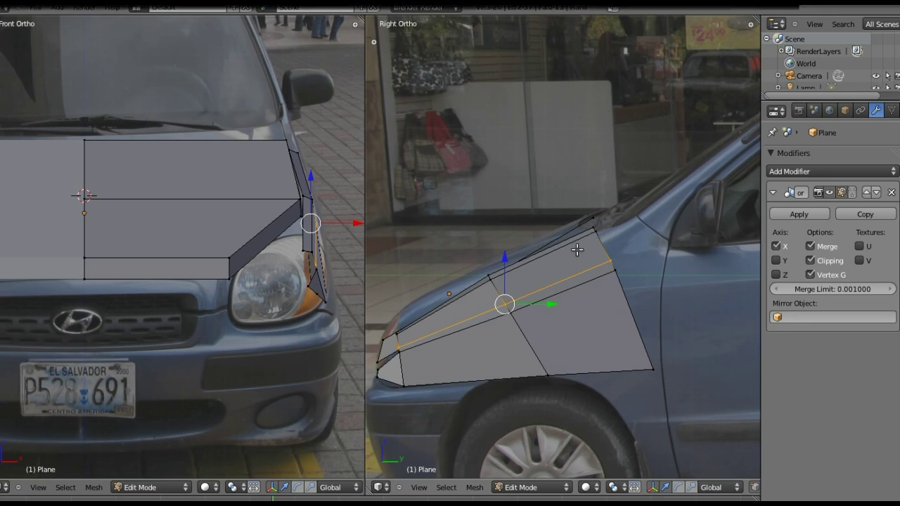
right_click(596, 233)
shift+right_click(610, 260)
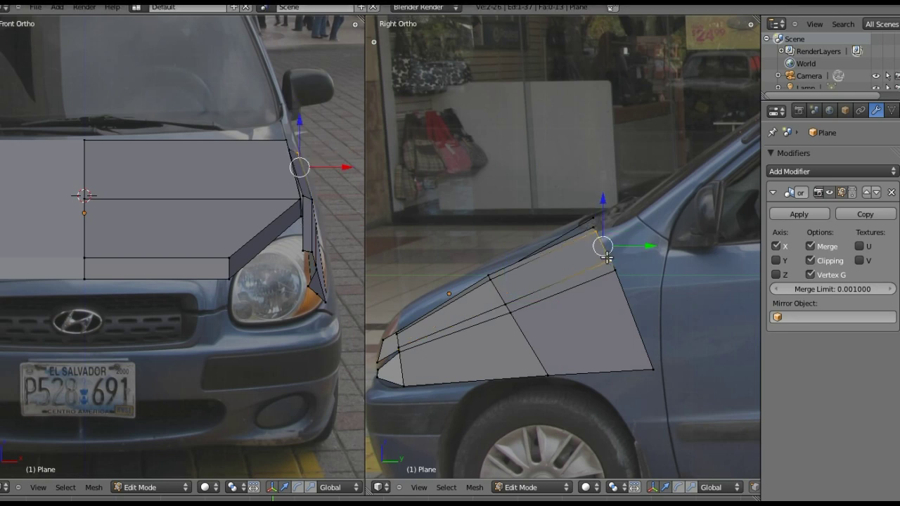
shift+middle_drag(649, 244, 541, 301)
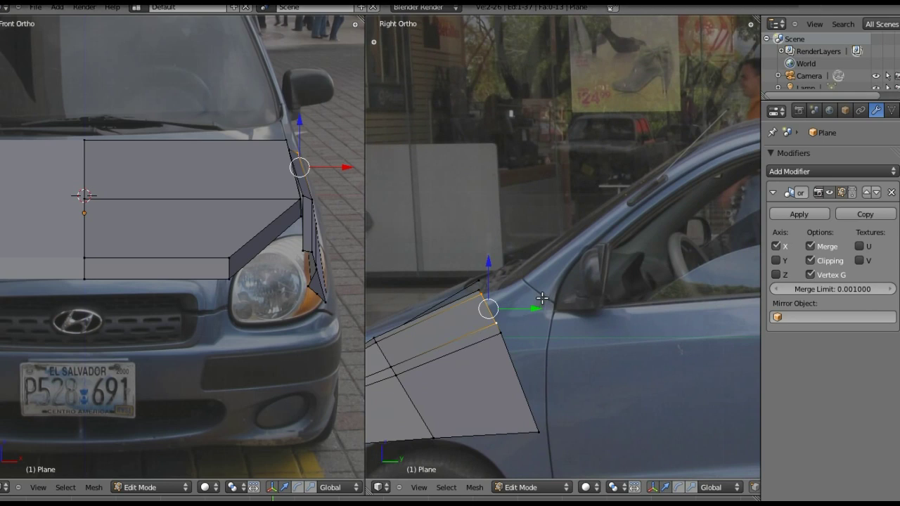
Extrude the fender's rear edge up the windshield pillar and pull it inward along X
key(e)
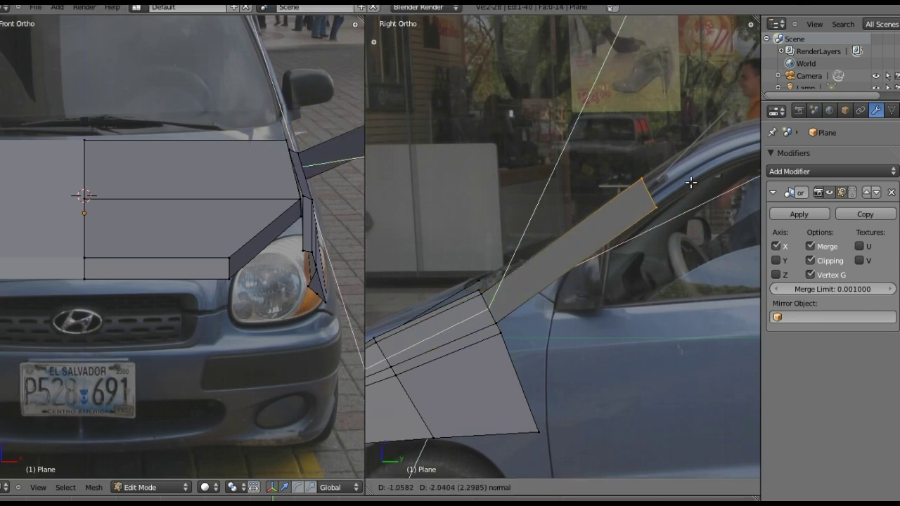
click(714, 171)
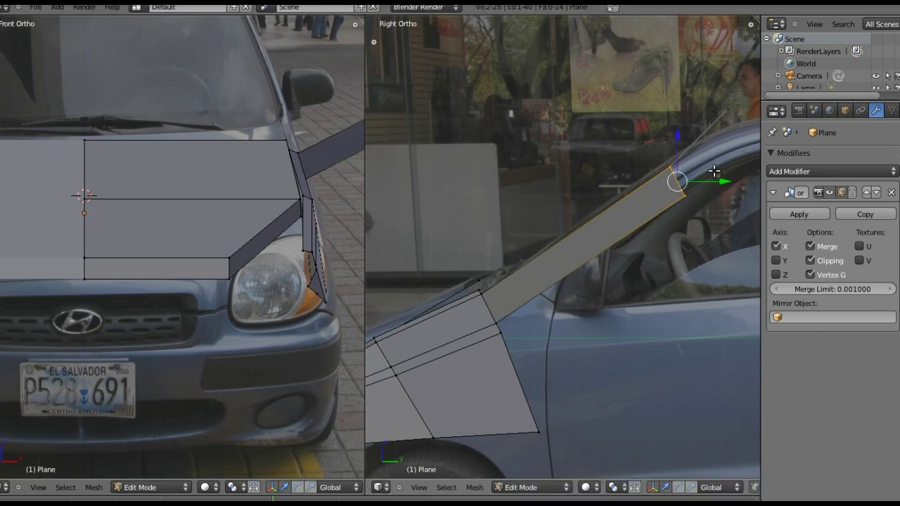
scroll(254, 155, down, 4)
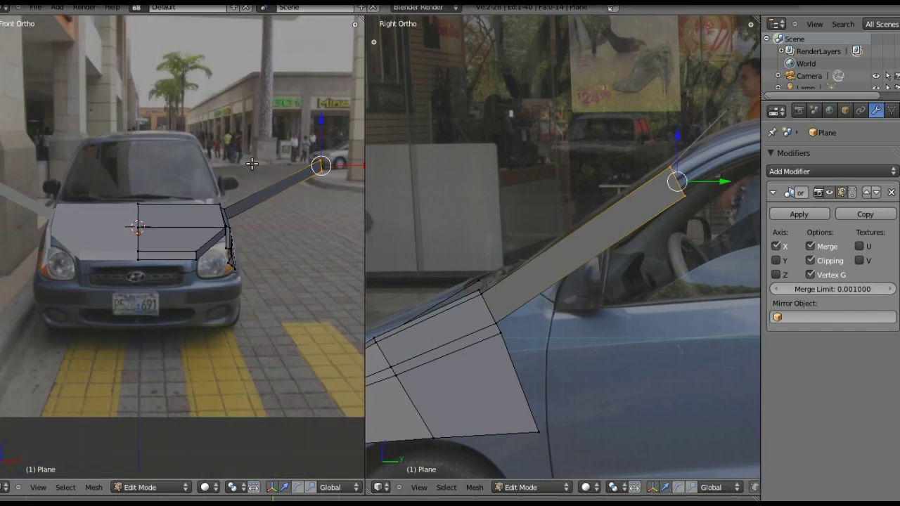
shift+middle_drag(188, 173, 172, 239)
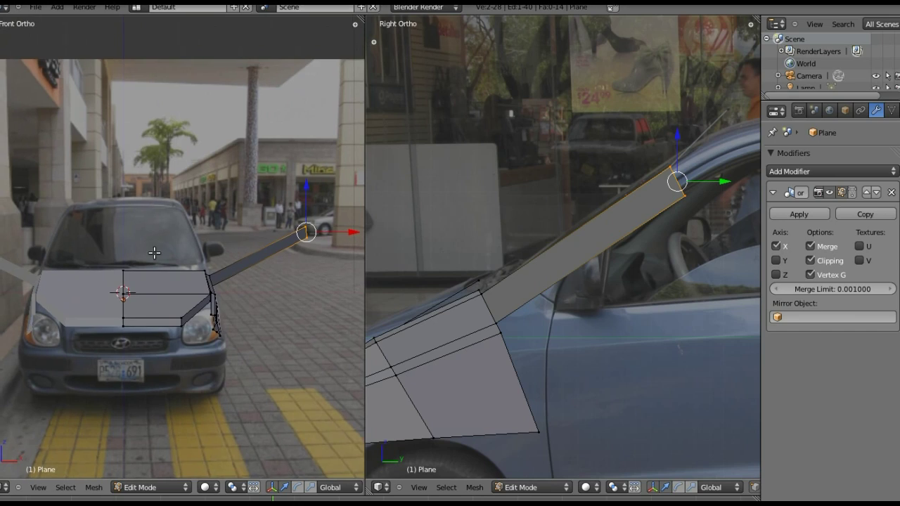
key(g)
key(x)
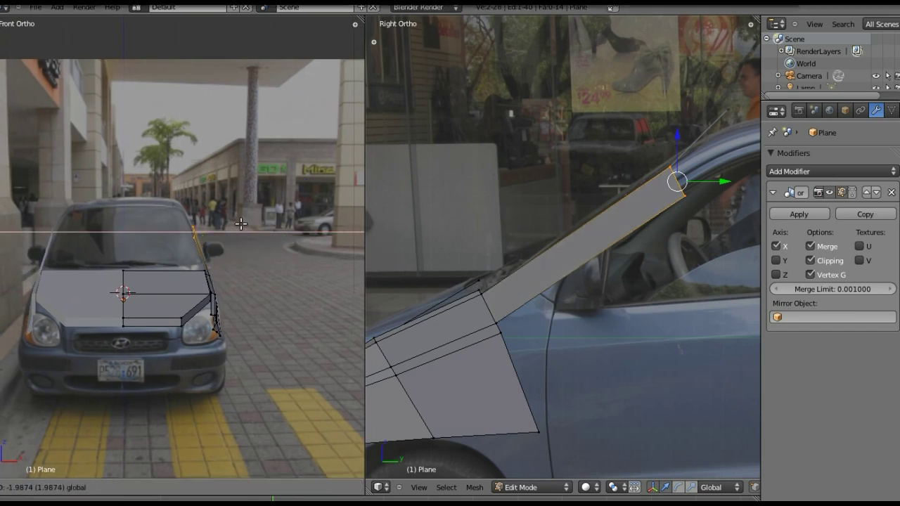
click(241, 223)
Adjust the pillar strip's top vertex height along Z to sit on the pillar
right_click(685, 197)
key(g)
key(z)
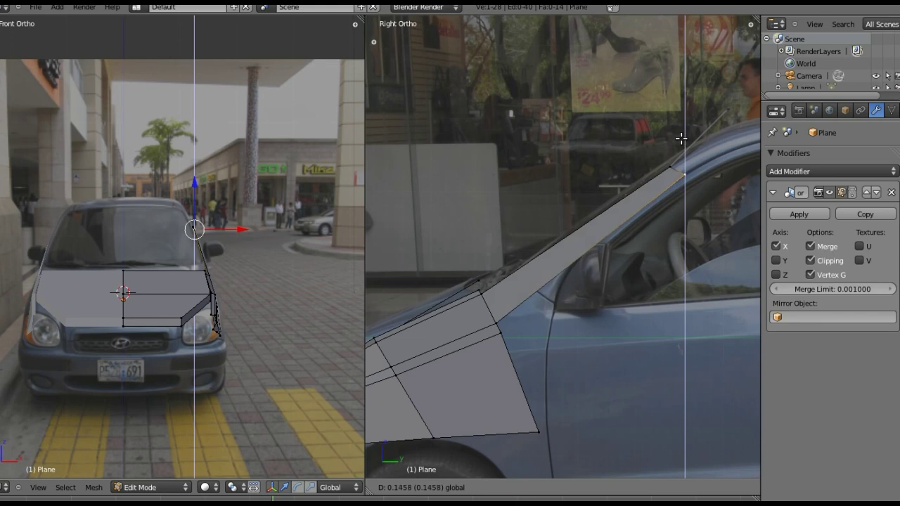
click(680, 167)
shift+middle_drag(680, 173, 641, 169)
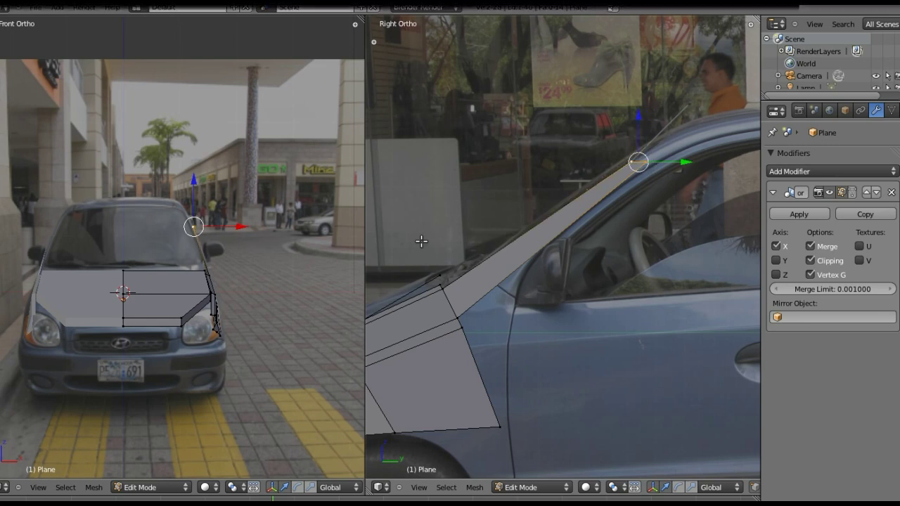
Hide and reveal the mesh to compare with the photo, then deselect all and undo the pillar strip
key(a)
key(a)
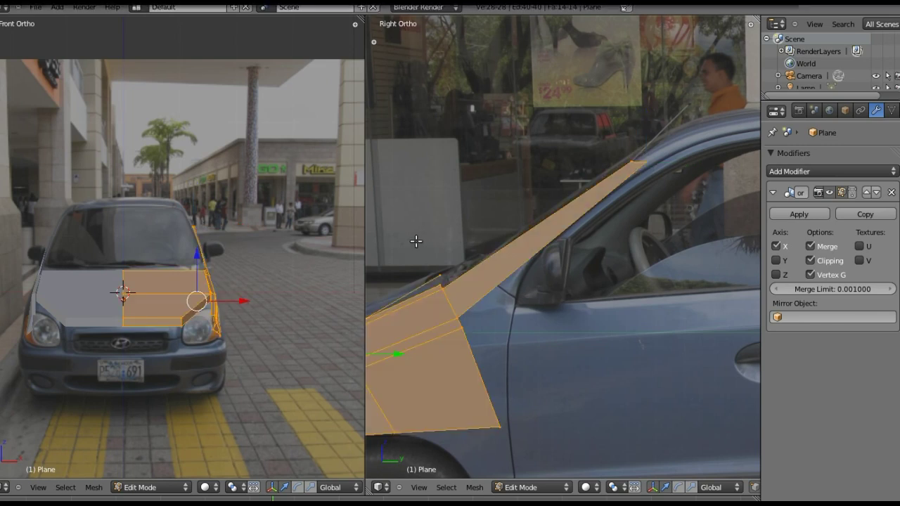
key(h)
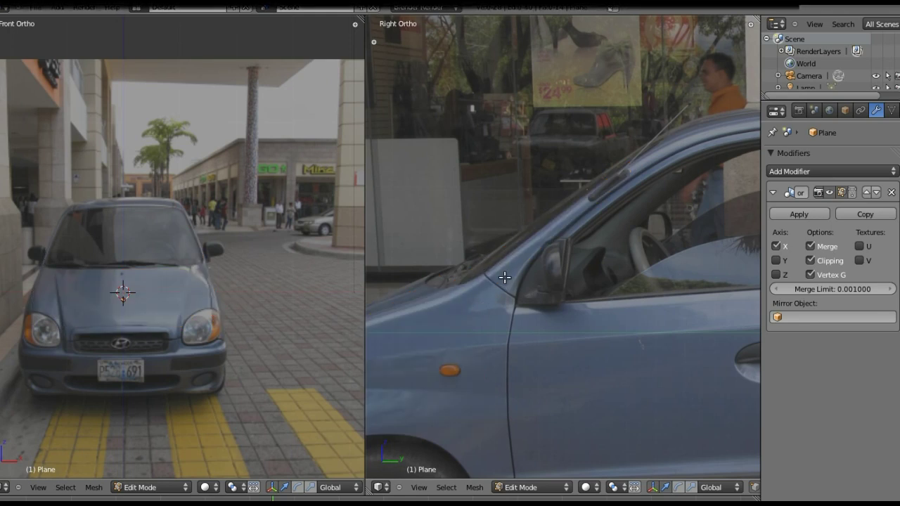
key(alt+h)
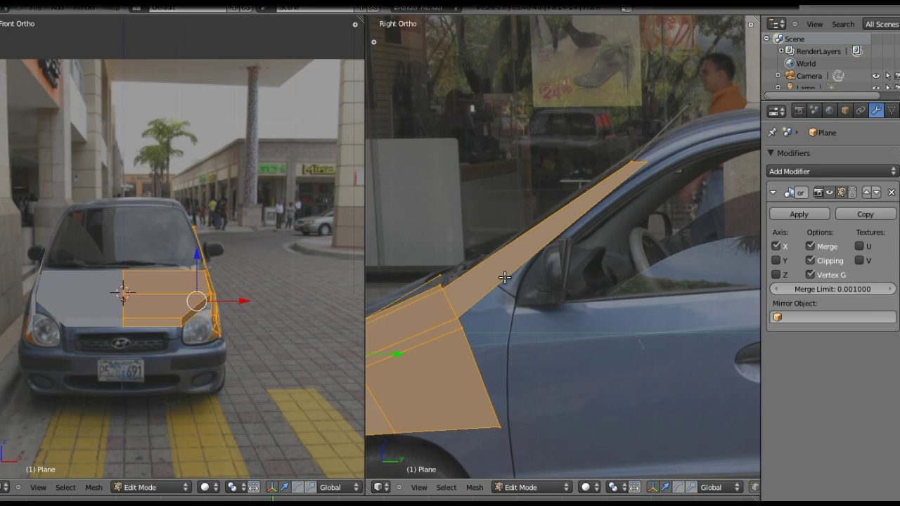
key(h)
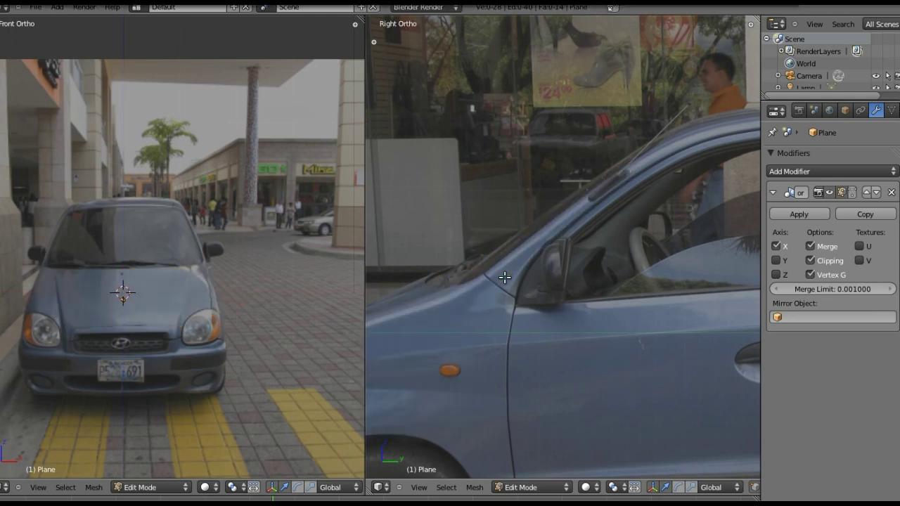
key(alt+h)
key(a)
key(ctrl+z)
key(ctrl+z)
key(ctrl+z)
key(ctrl+z)
key(ctrl+z)
key(ctrl+z)
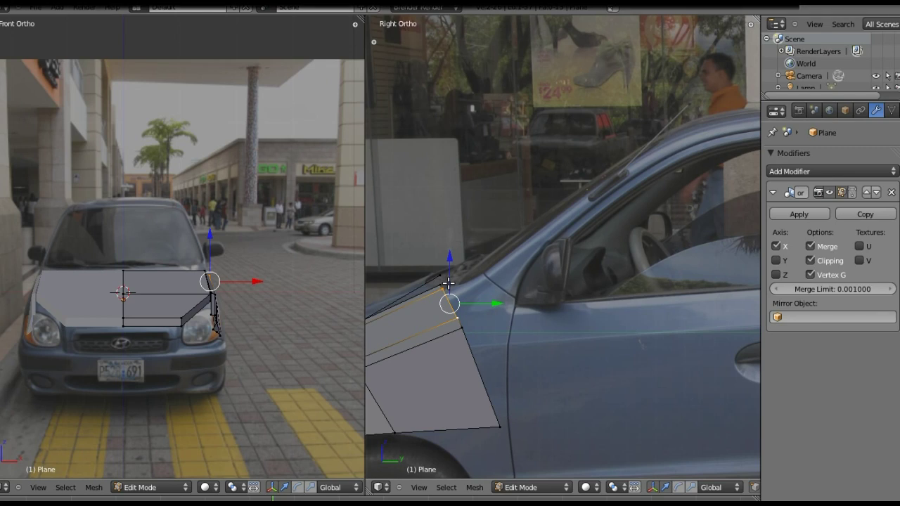
Extrude the fender's rear edge backward to the door seam
drag(460, 310, 464, 325)
shift+right_click(498, 422)
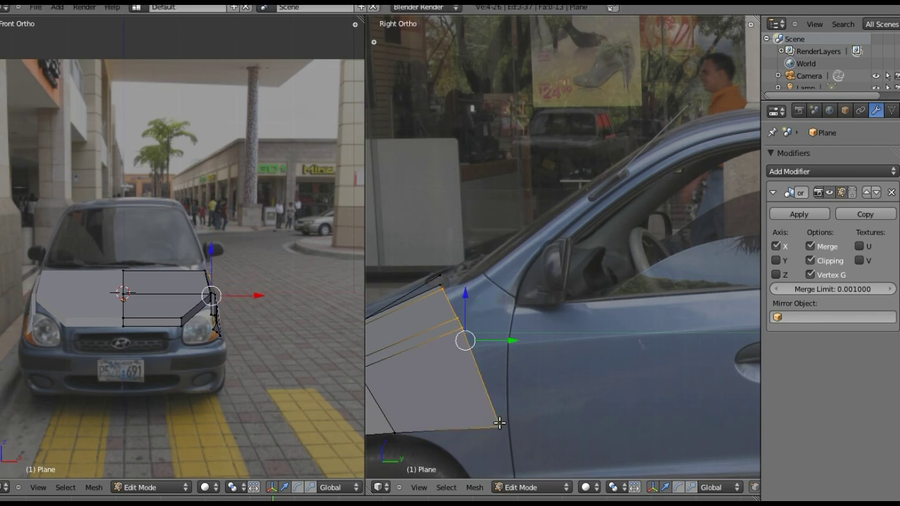
key(e)
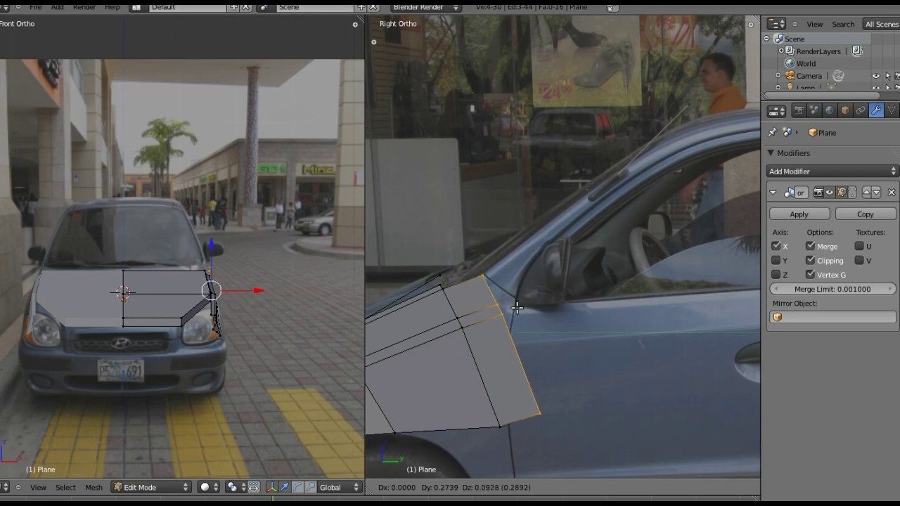
click(518, 307)
Slide the new edge's top vertex along Y and settle it onto the door seam
right_click(501, 305)
key(g)
key(y)
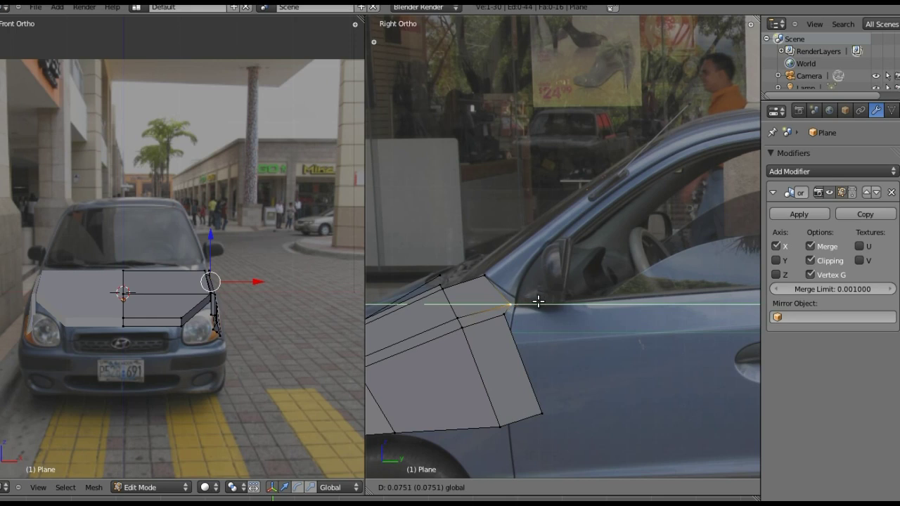
click(542, 301)
drag(519, 272, 519, 267)
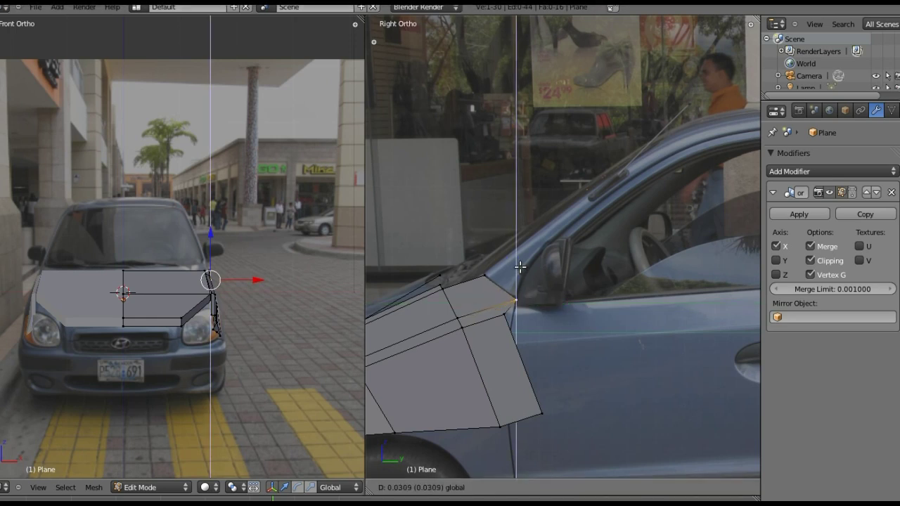
key(g)
click(534, 315)
Move the bottom rear fender vertex along Y toward the seam, then down along Z
right_click(541, 413)
key(g)
key(y)
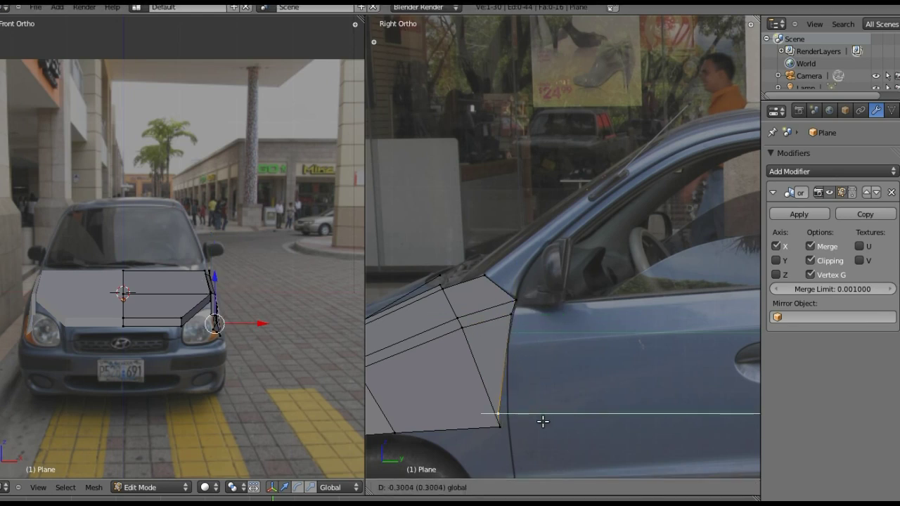
click(552, 420)
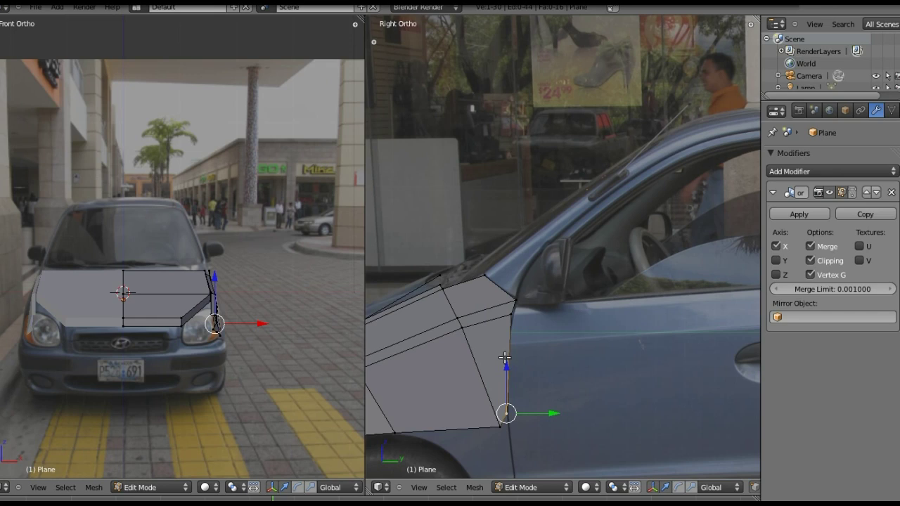
key(g)
key(z)
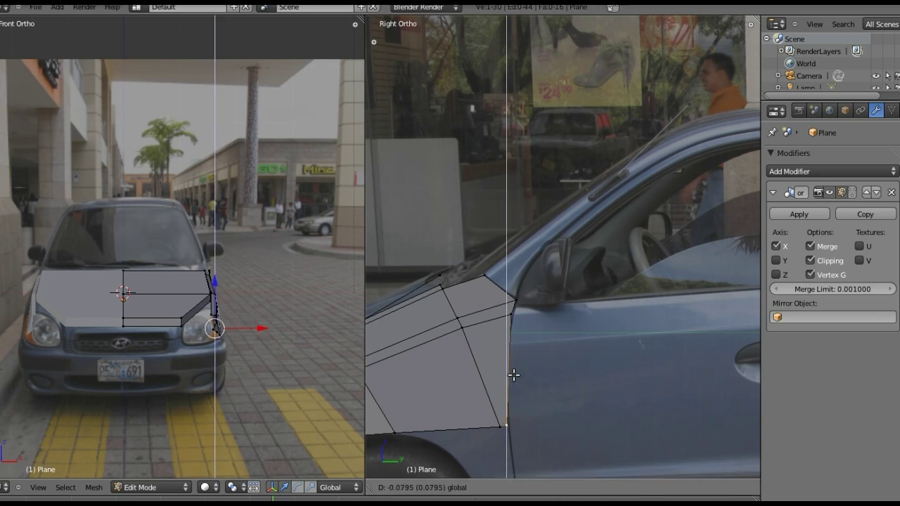
click(514, 376)
Reposition the pillar base edge and extrude a new face up the windshield pillar
scroll(507, 295, up, 1)
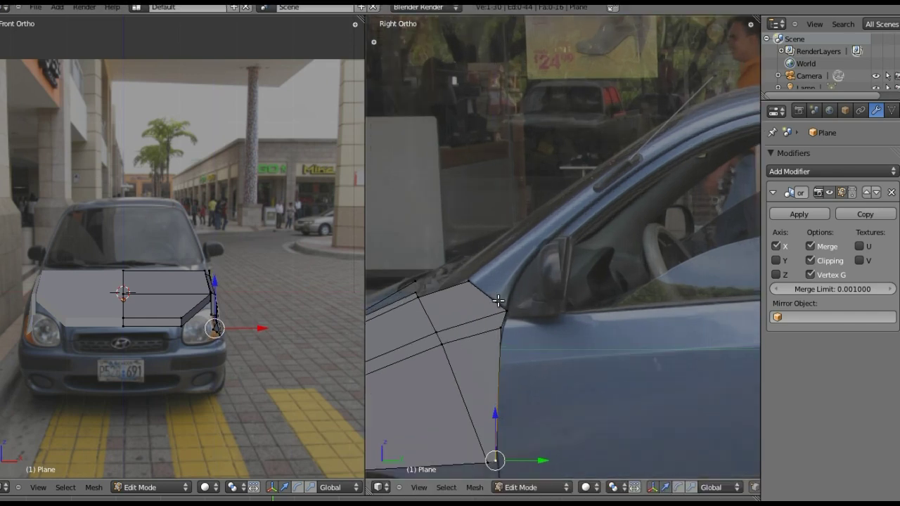
scroll(492, 299, up, 1)
shift+middle_drag(458, 307, 601, 229)
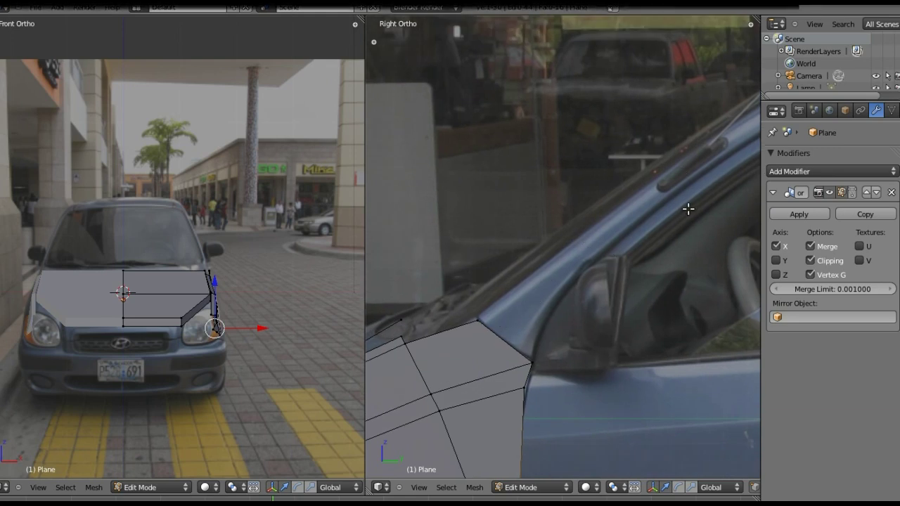
shift+middle_drag(686, 207, 576, 222)
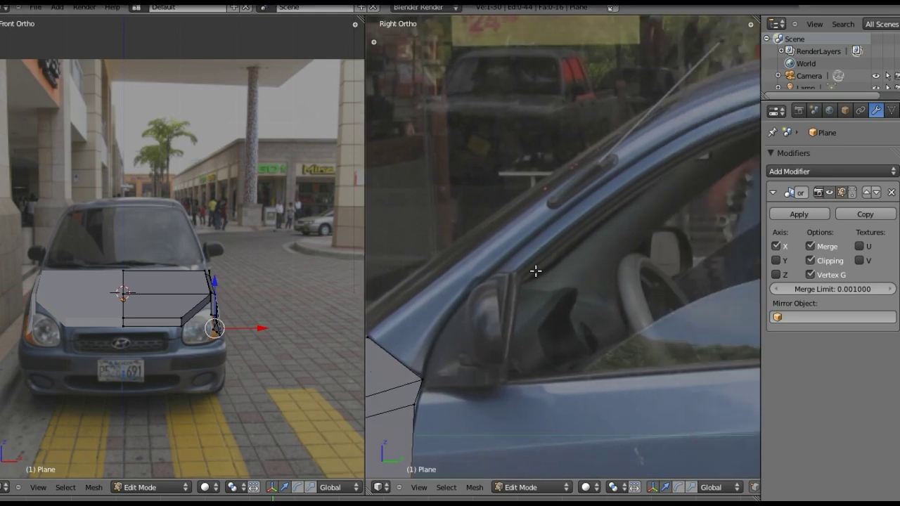
shift+middle_drag(536, 271, 617, 247)
right_click(470, 310)
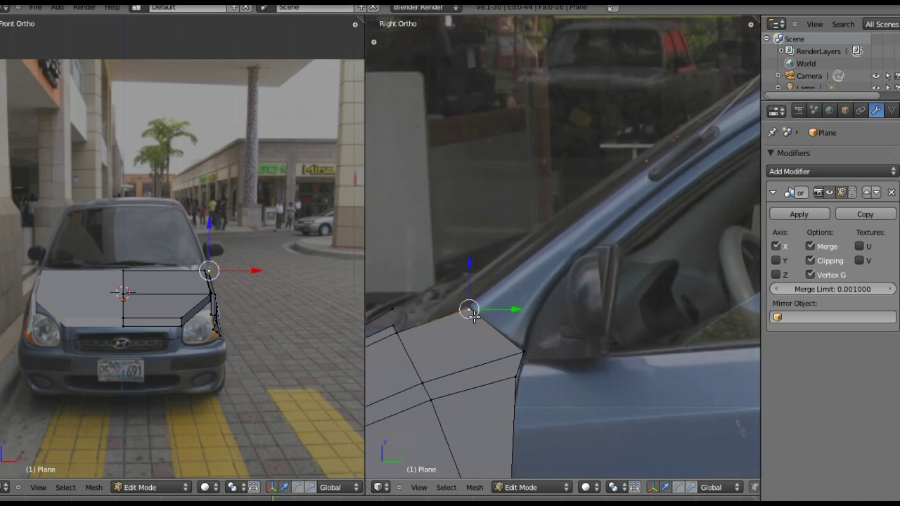
shift+right_click(524, 351)
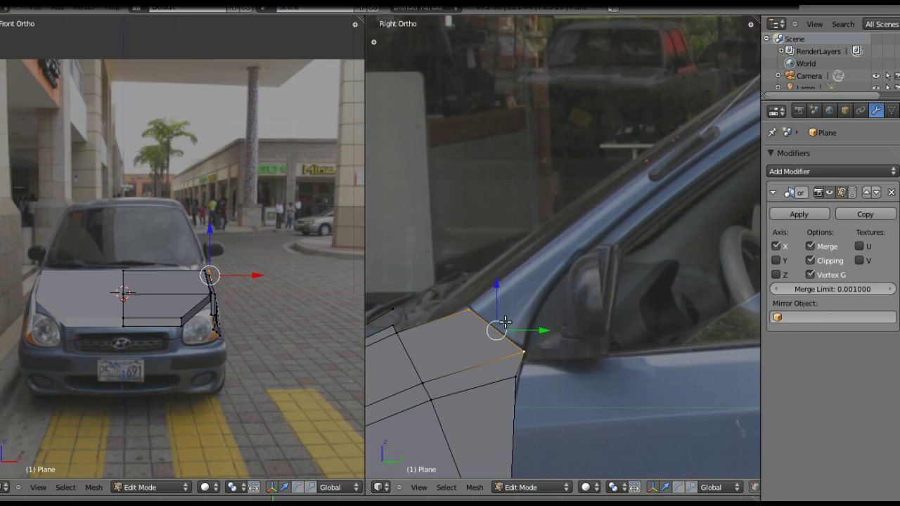
key(g)
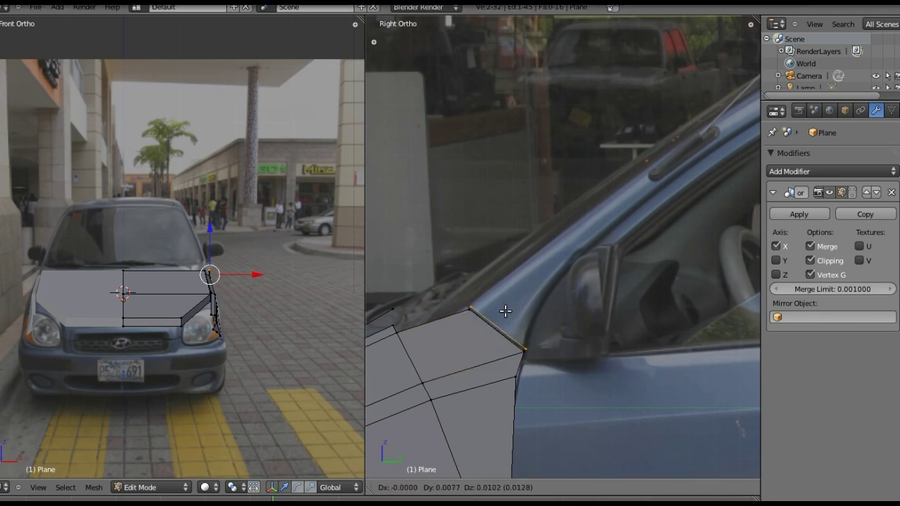
click(504, 311)
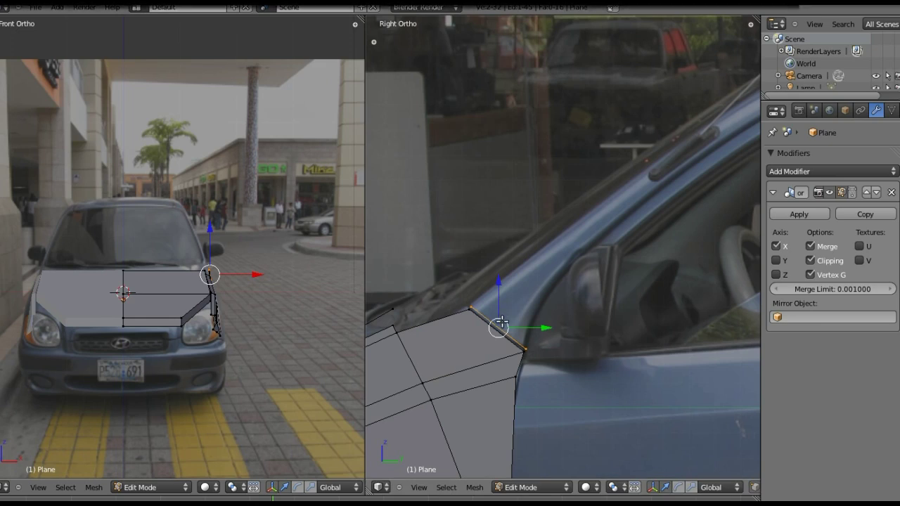
key(e)
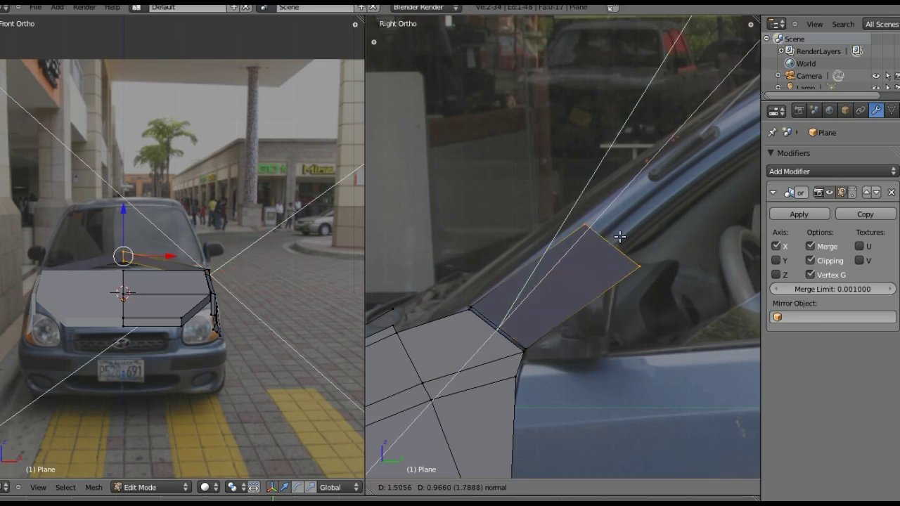
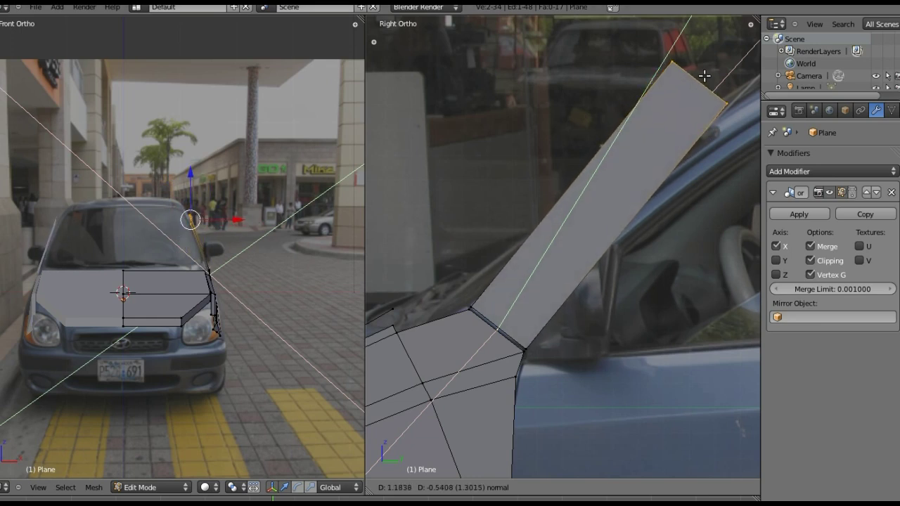
Extrude the pillar face and slide the strip's new end along Y in the side view
click(700, 82)
scroll(703, 121, up, 1)
shift+middle_drag(703, 121, 436, 226)
key(g)
key(y)
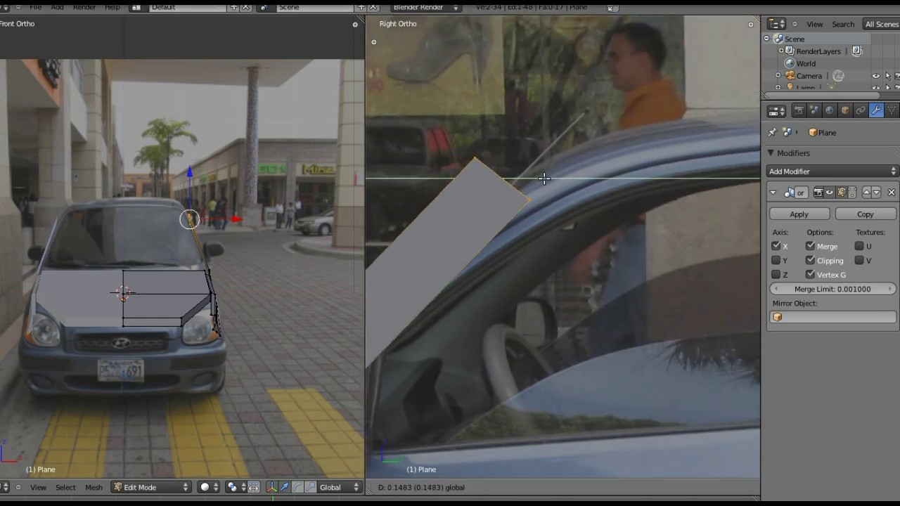
click(524, 179)
scroll(563, 166, up, 2)
scroll(581, 158, up, 1)
Lower the strip's top-left vertex straight down onto the photo's A-pillar edge
right_click(573, 147)
key(g)
key(z)
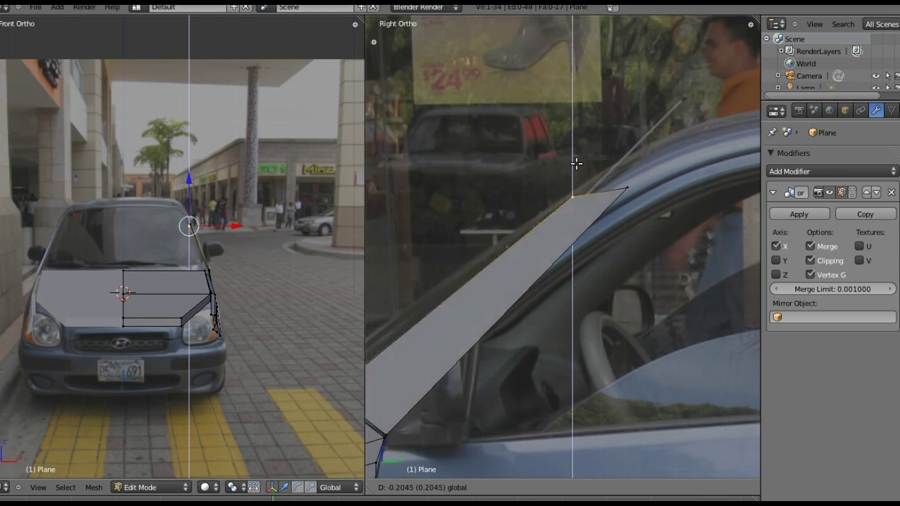
click(575, 175)
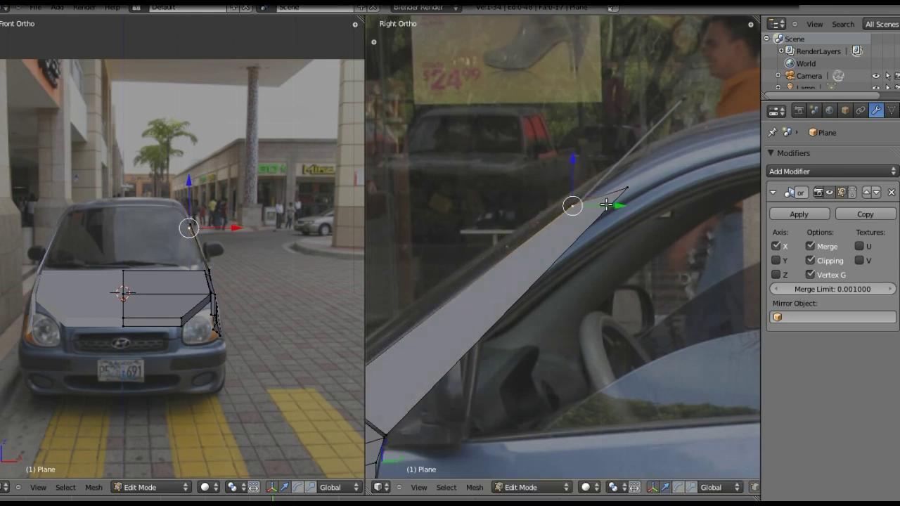
Place the other top vertex on the windshield pillar edge with Y, Z and free moves
right_click(630, 184)
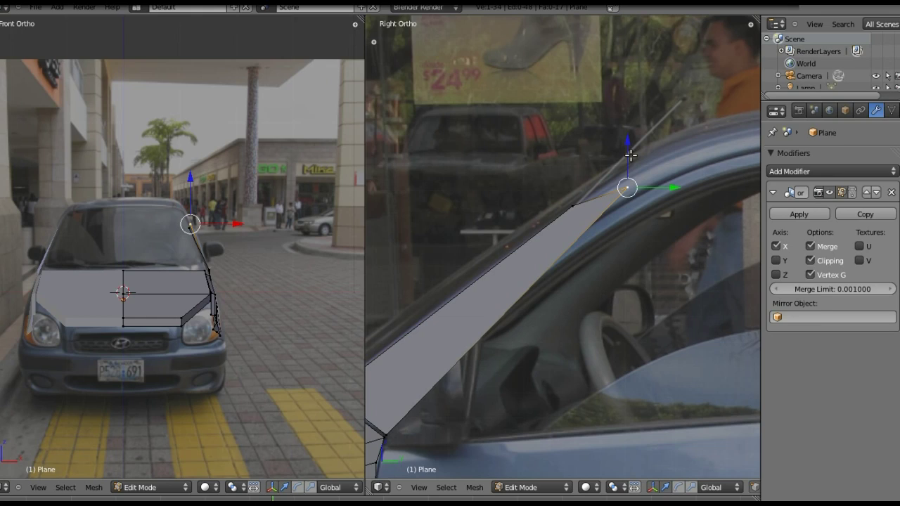
key(g)
key(y)
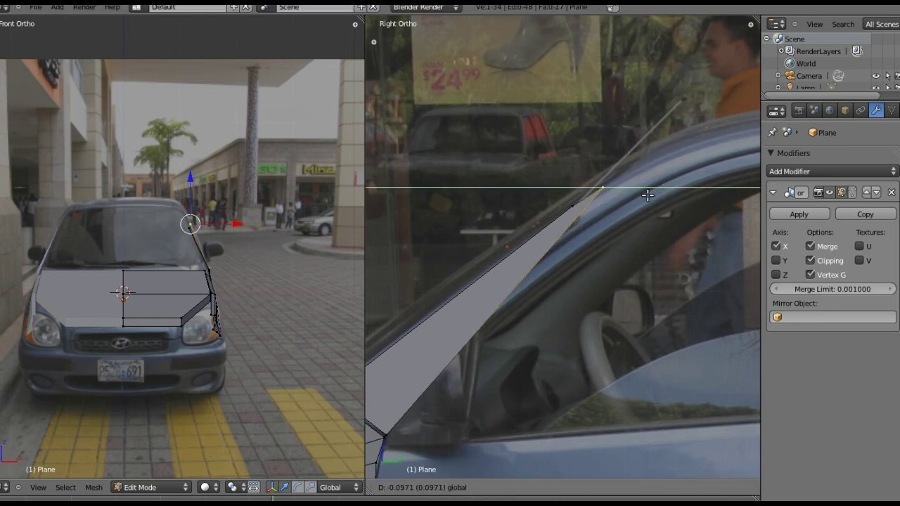
click(635, 188)
key(g)
key(z)
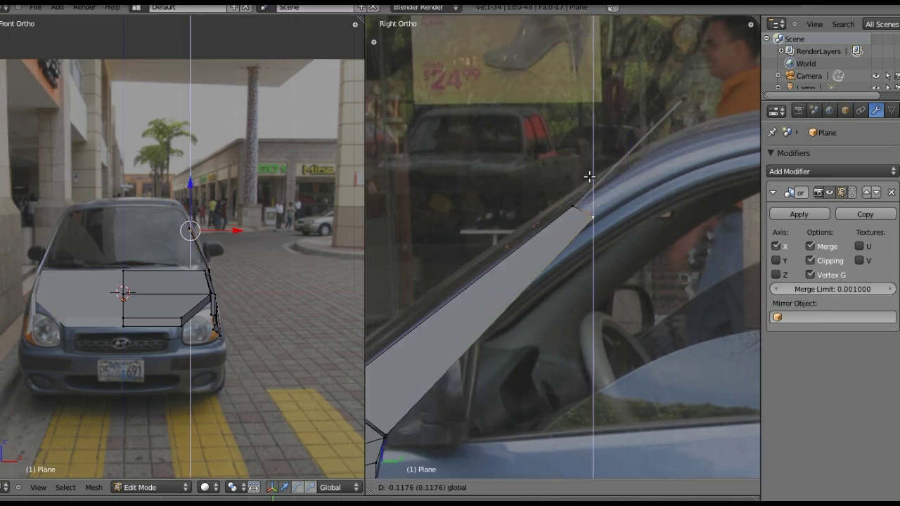
click(591, 174)
key(g)
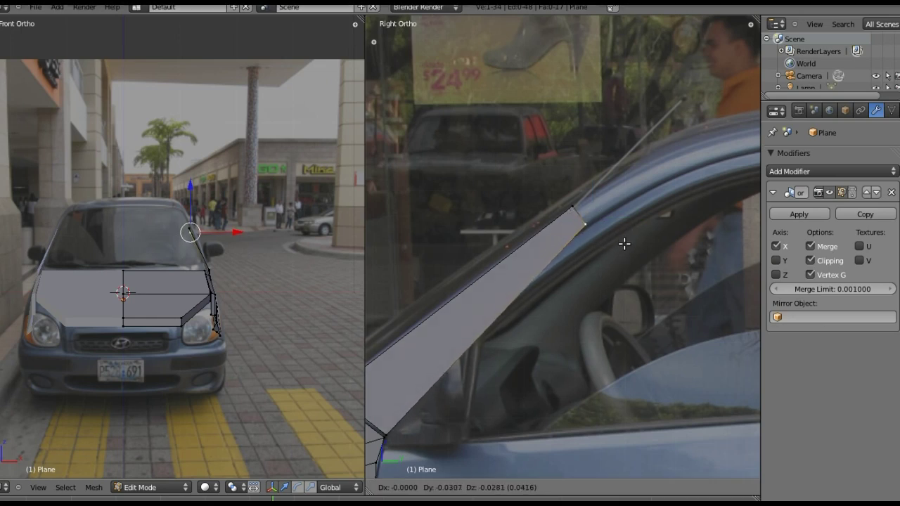
click(623, 244)
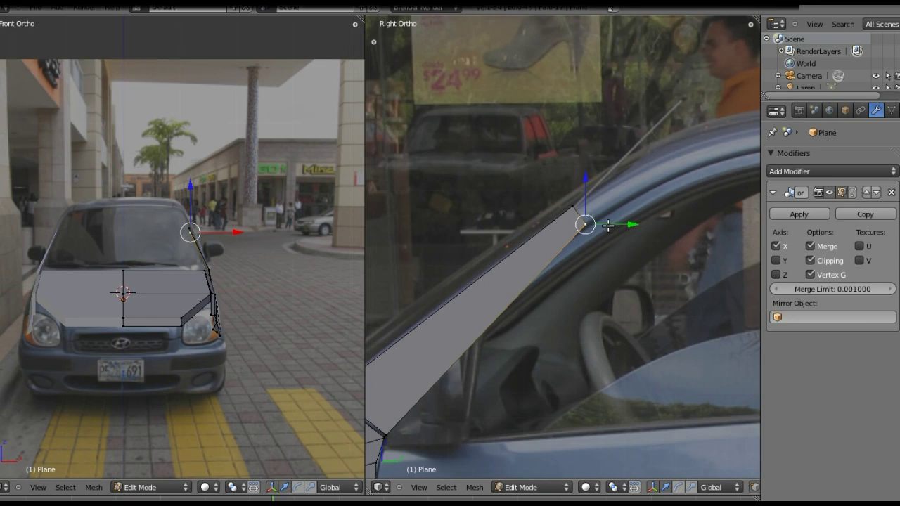
Drop the pillar strip's lower corner vertex onto the pillar base beside the mirror
shift+middle_drag(520, 298, 539, 211)
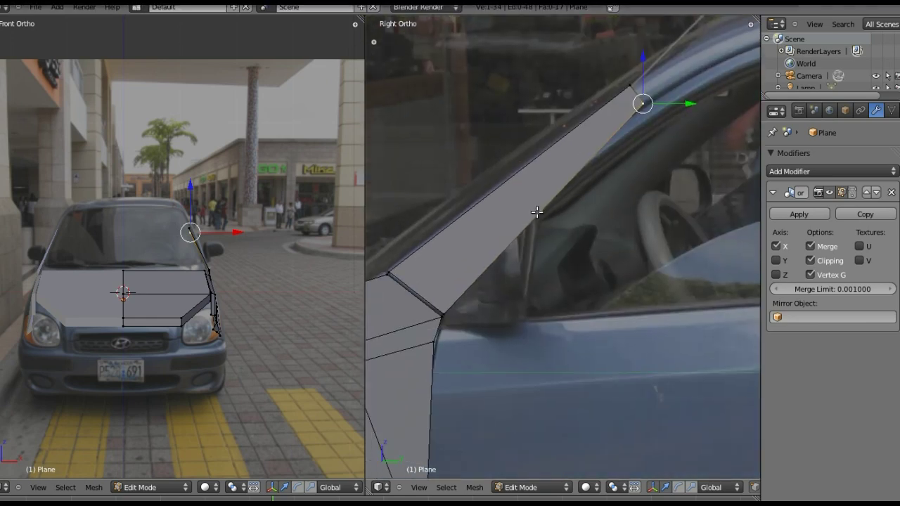
shift+middle_drag(667, 136, 657, 150)
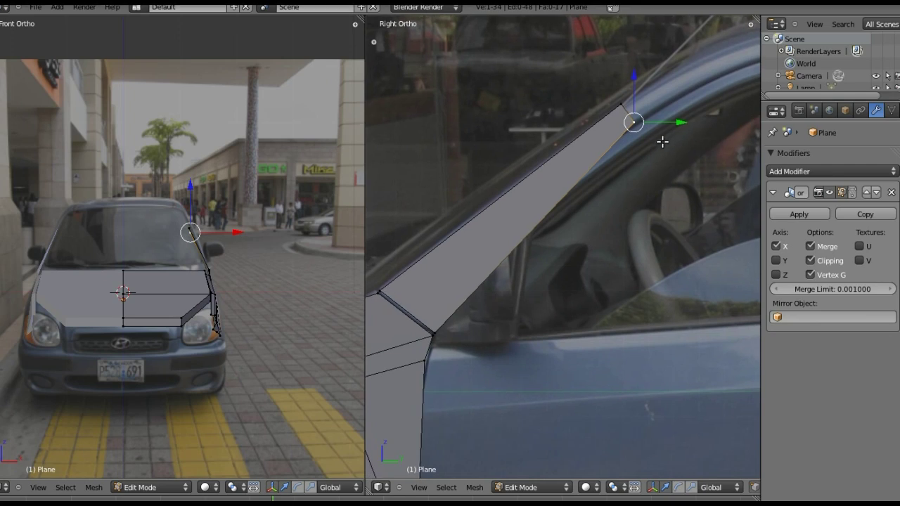
right_click(433, 329)
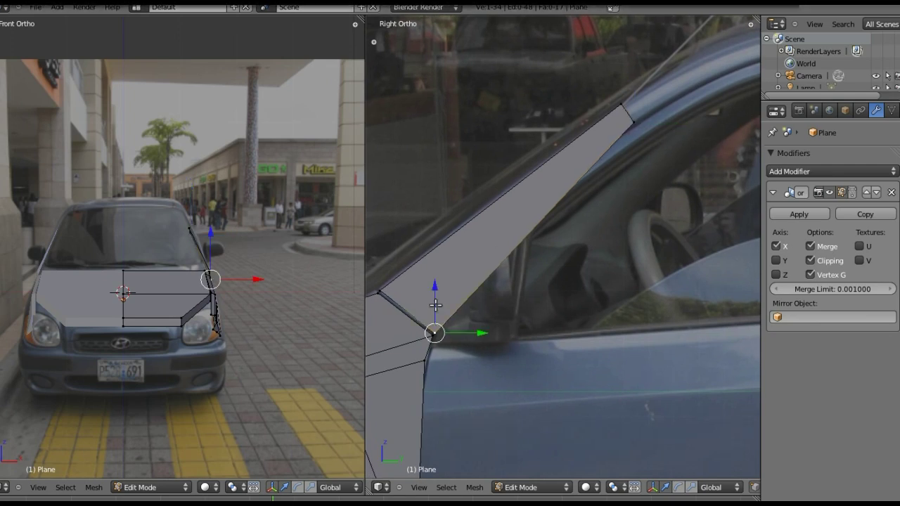
key(g)
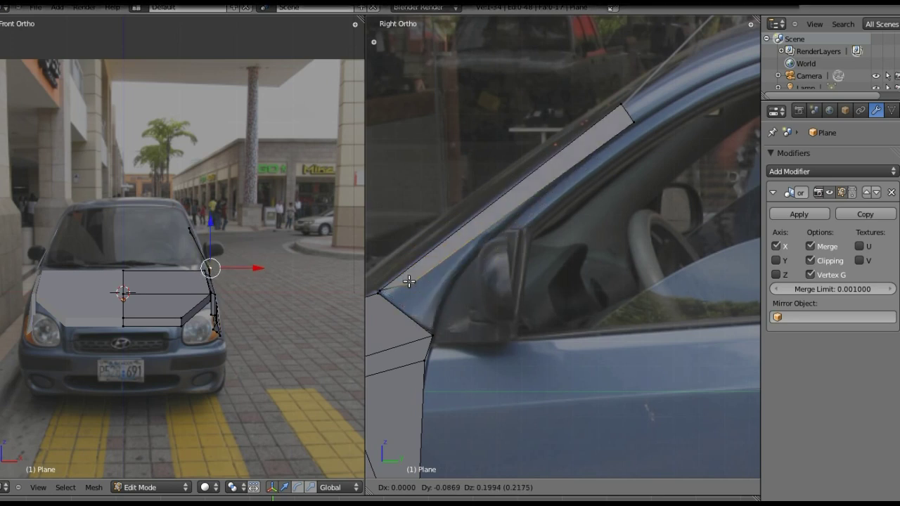
click(428, 325)
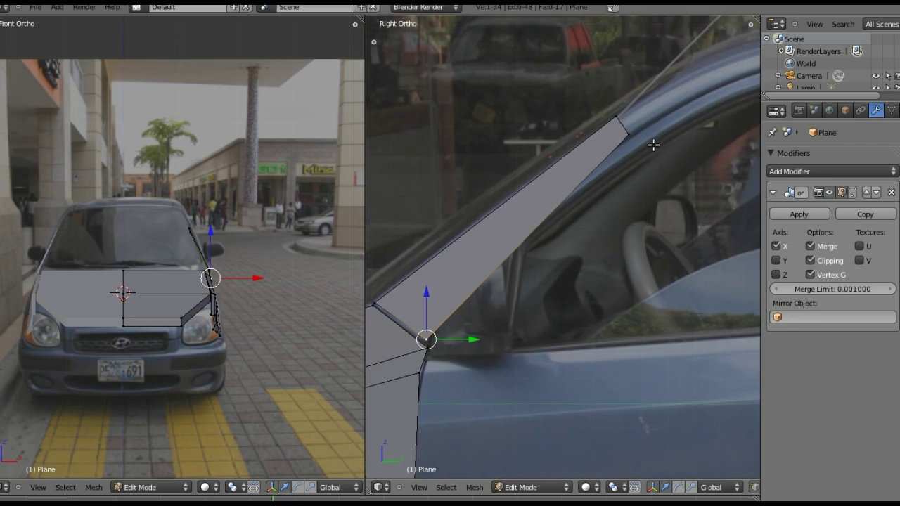
shift+middle_drag(659, 126, 473, 248)
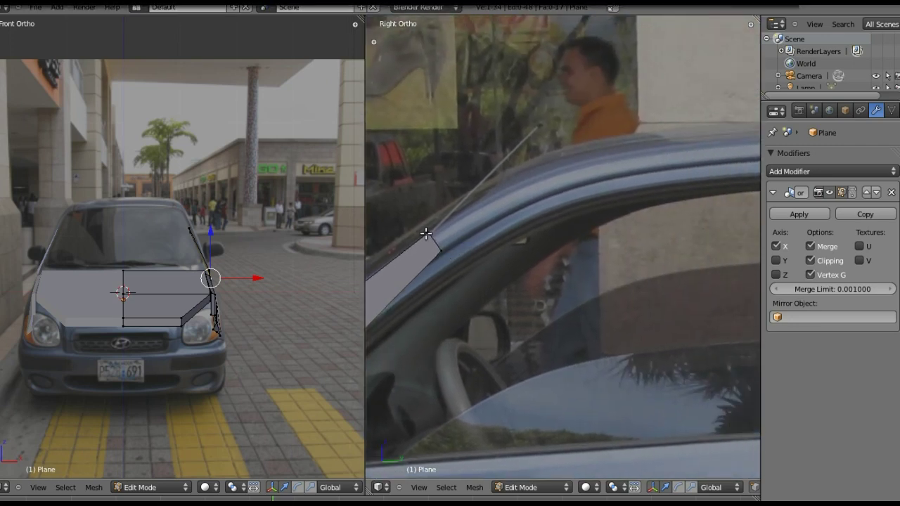
Extend a new edge from the pillar top, rotate it, and extrude a face up the windscreen edge
right_click(428, 232)
ctrl+right_click(434, 242)
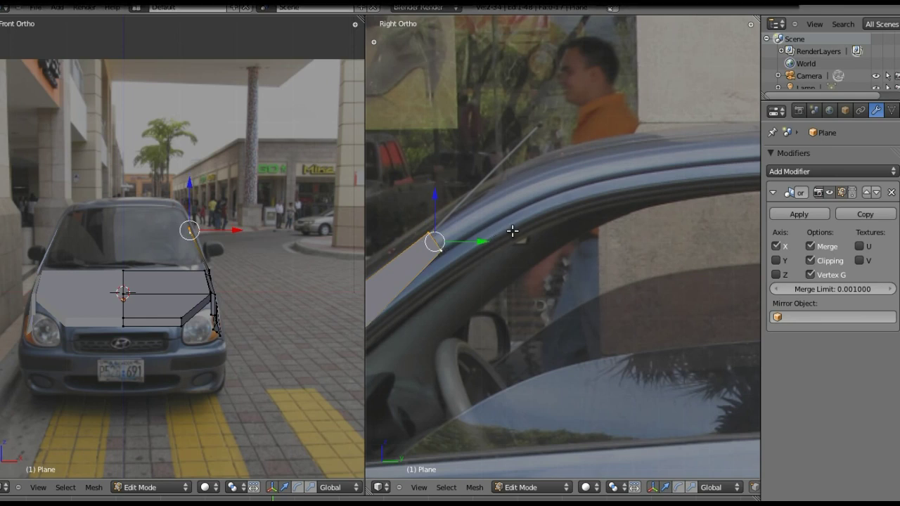
key(r)
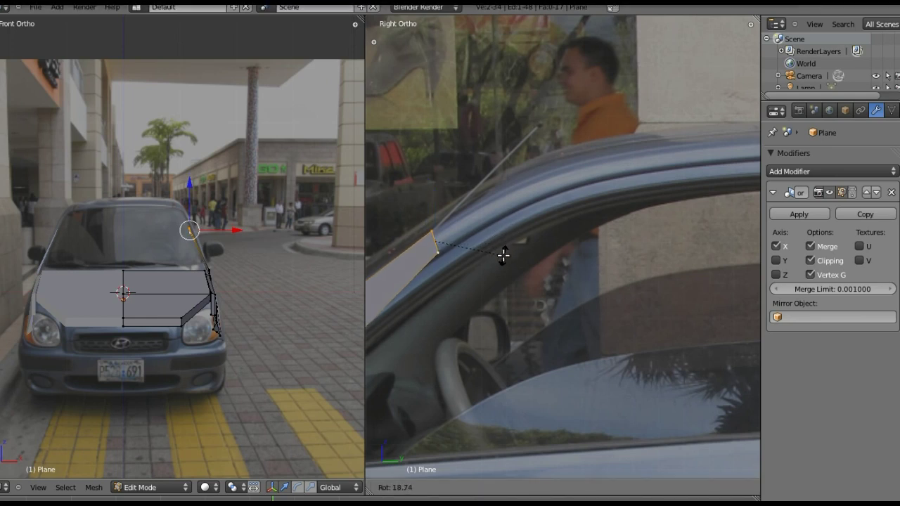
click(503, 254)
key(e)
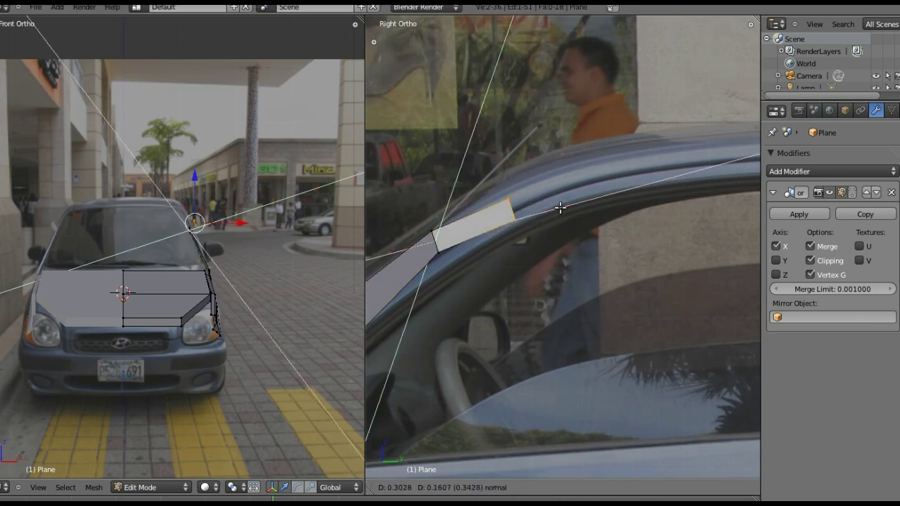
click(581, 188)
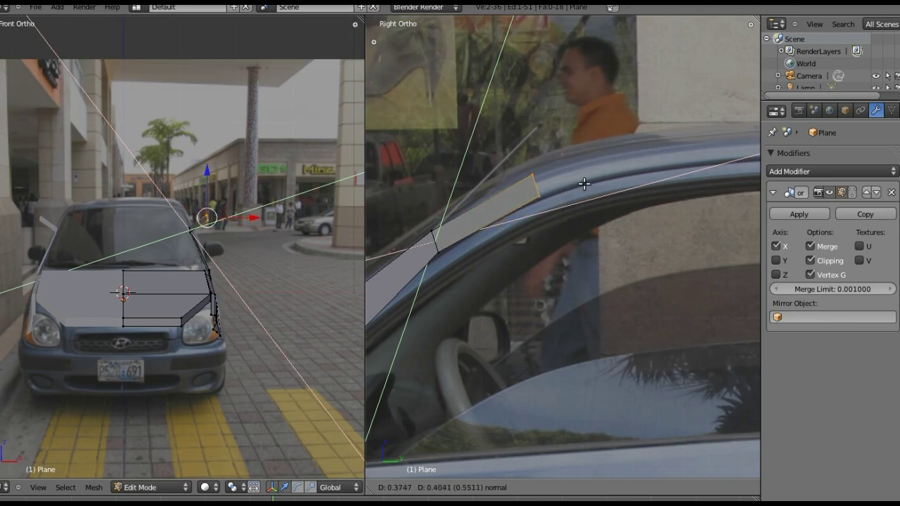
Shift the new top vertices sideways along X to match the front photo
key(g)
key(x)
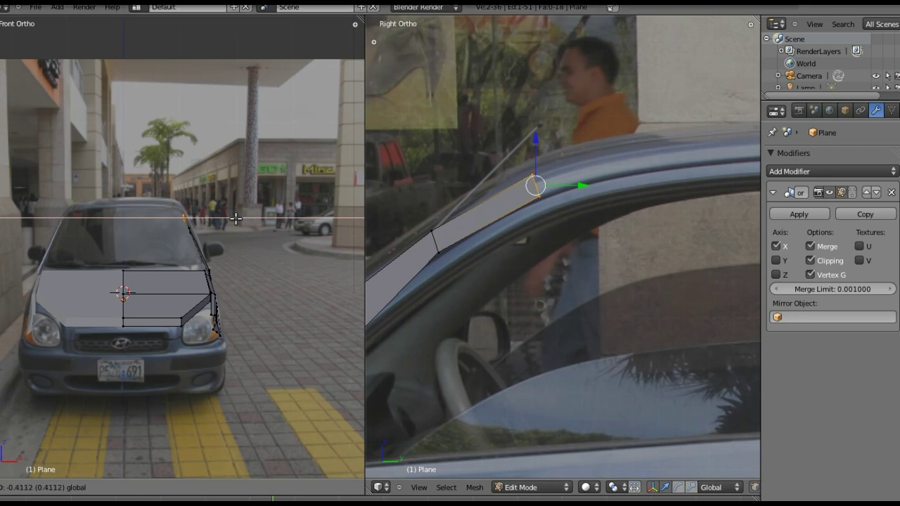
click(236, 219)
scroll(178, 234, up, 4)
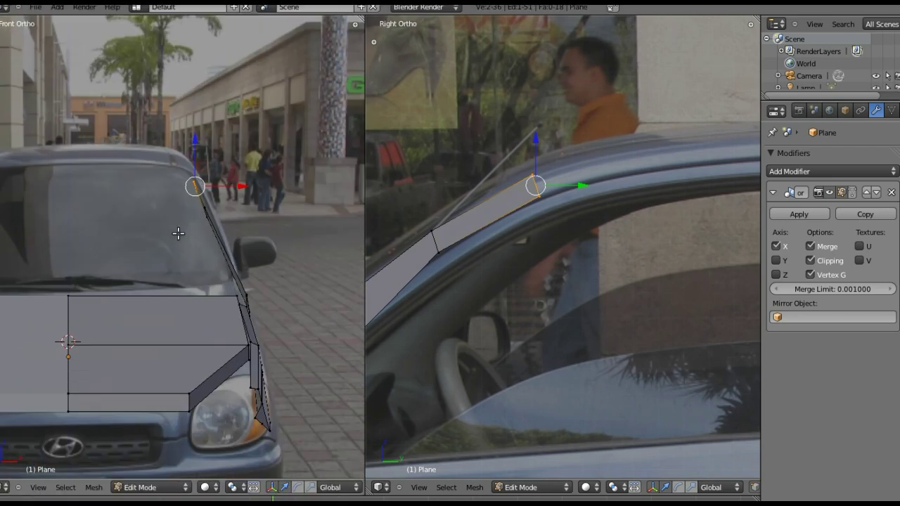
shift+middle_drag(184, 225, 202, 250)
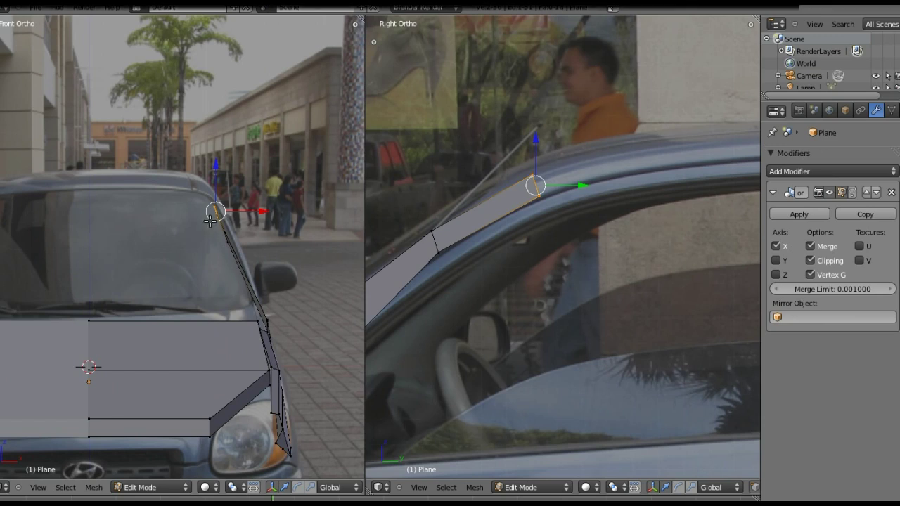
shift+right_click(241, 246)
key(e)
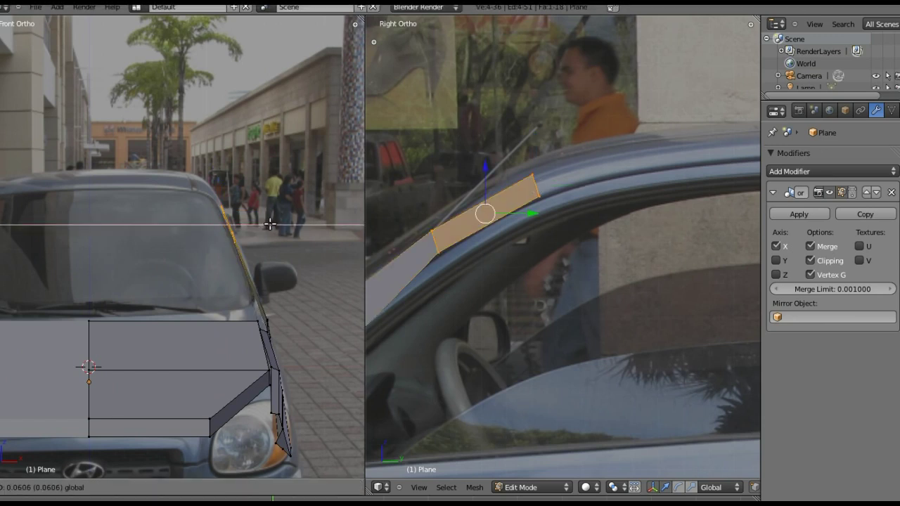
click(271, 224)
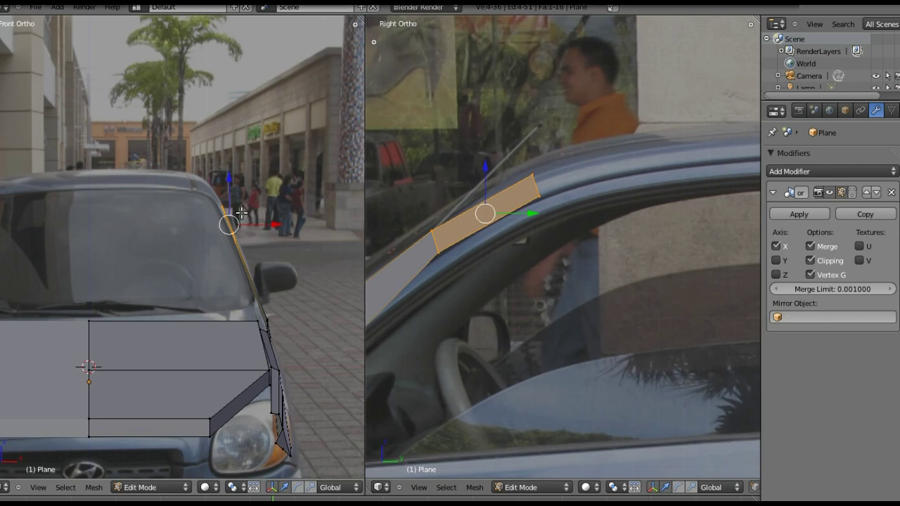
Box-select the remaining top vertex in the front view and reposition it
key(a)
key(b)
drag(213, 199, 246, 223)
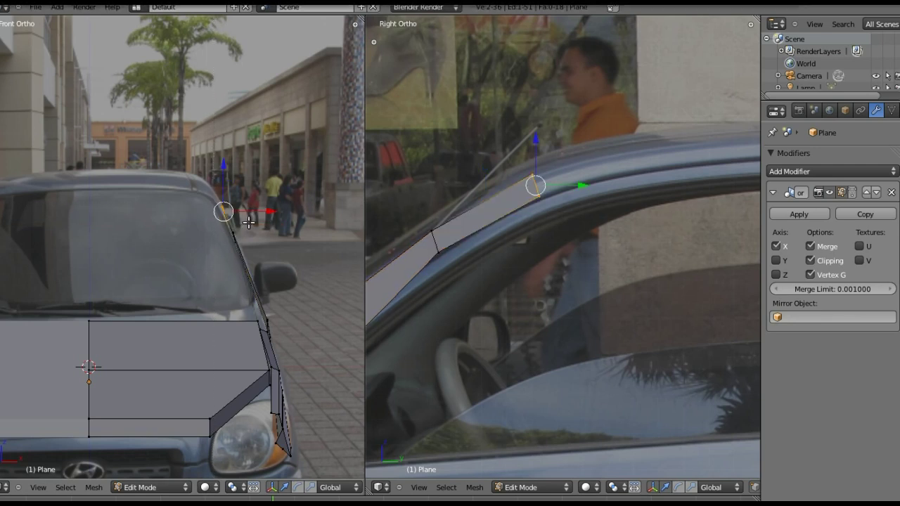
key(e)
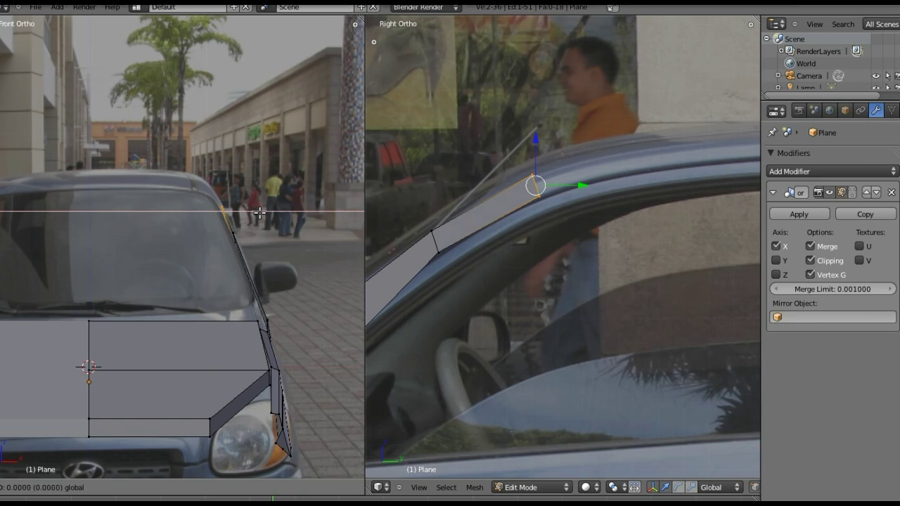
click(258, 212)
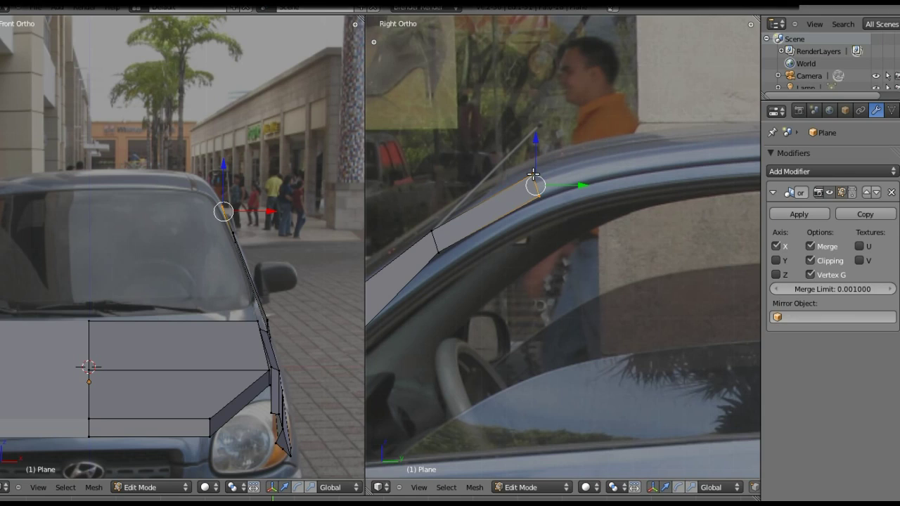
shift+middle_drag(590, 185, 506, 187)
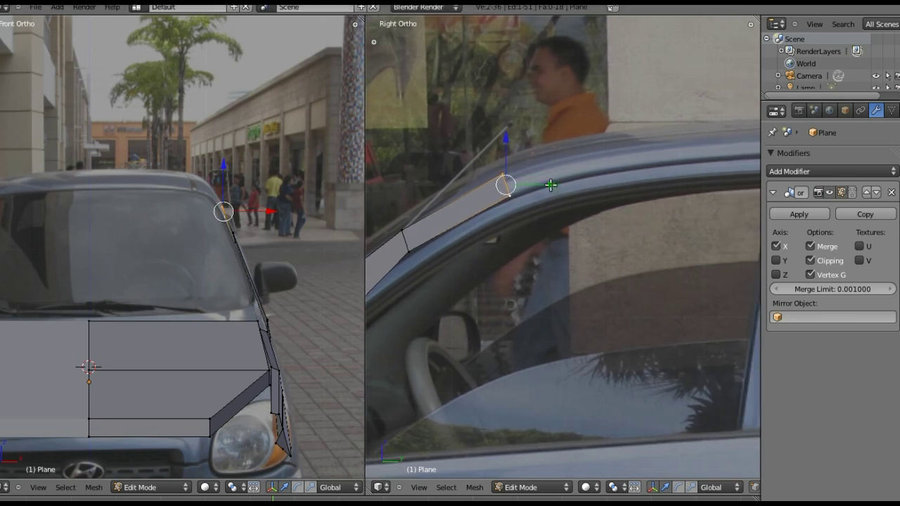
Tilt the top edge to the roofline and extrude the first roof face, widened along X
key(r)
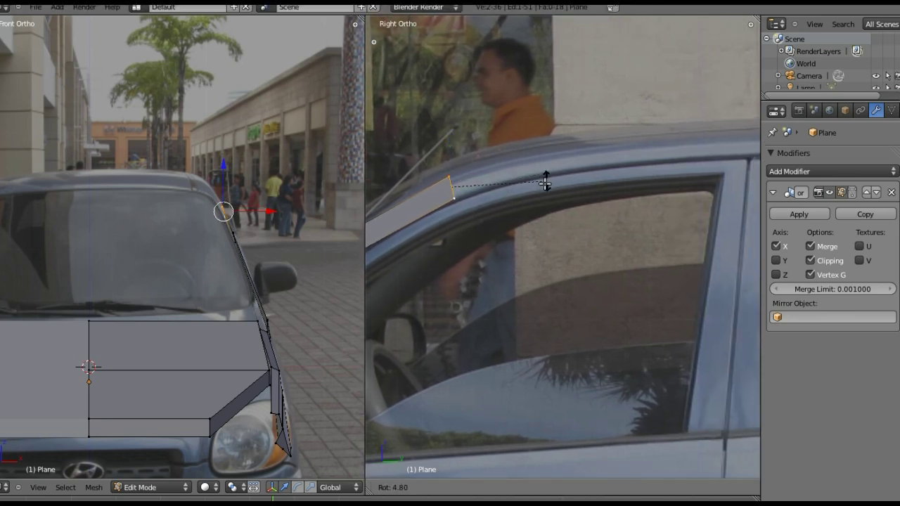
click(546, 188)
key(e)
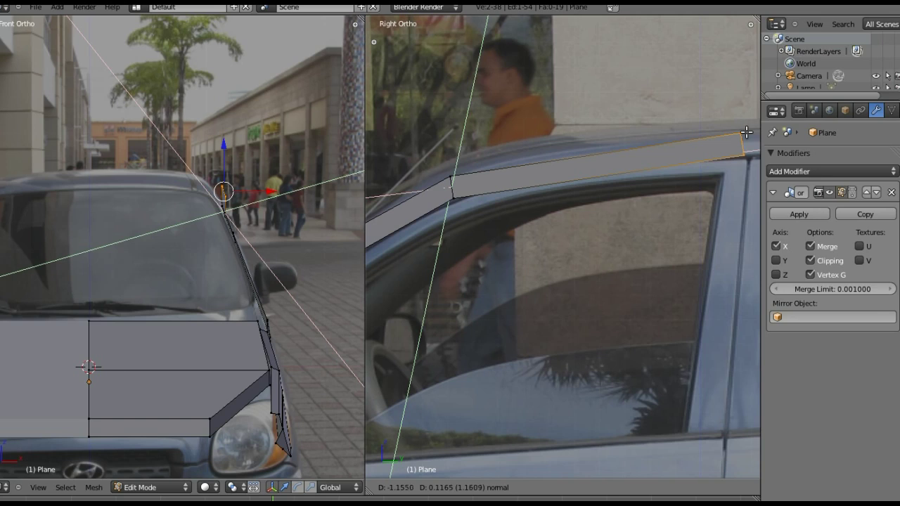
click(587, 144)
key(e)
key(x)
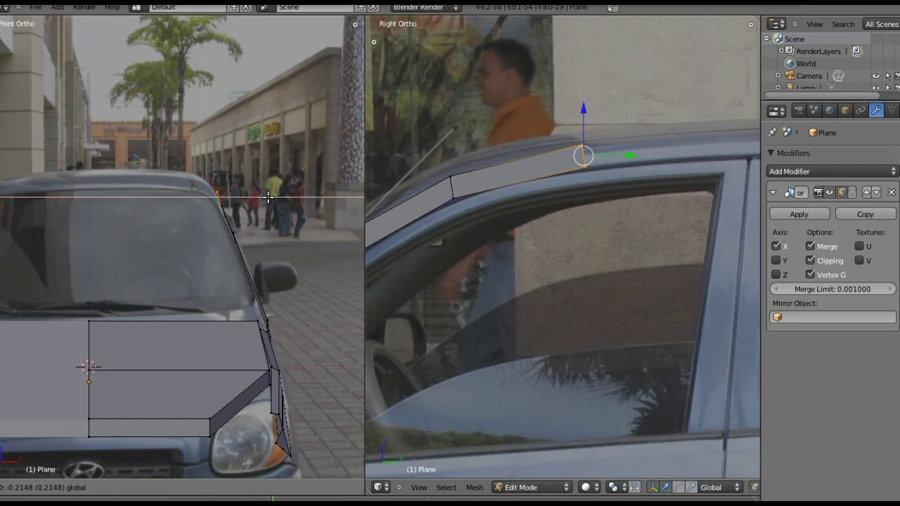
click(268, 198)
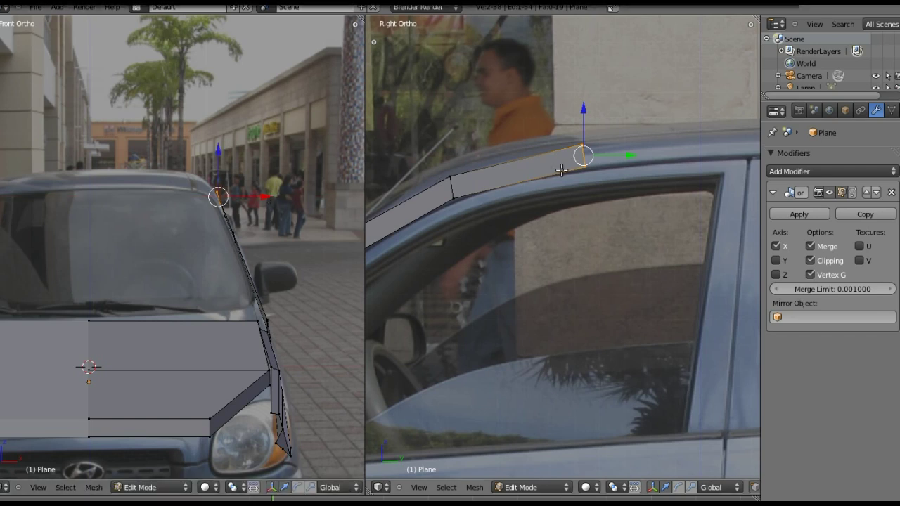
Nudge the upper roof vertex onto the roofline and rotate the edge to match the roof
shift+middle_drag(653, 178, 627, 181)
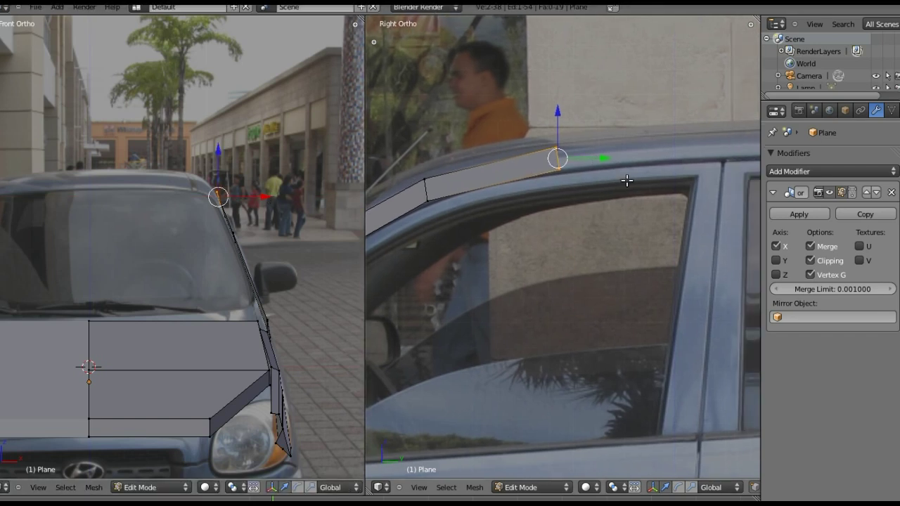
right_click(555, 133)
drag(558, 105, 558, 114)
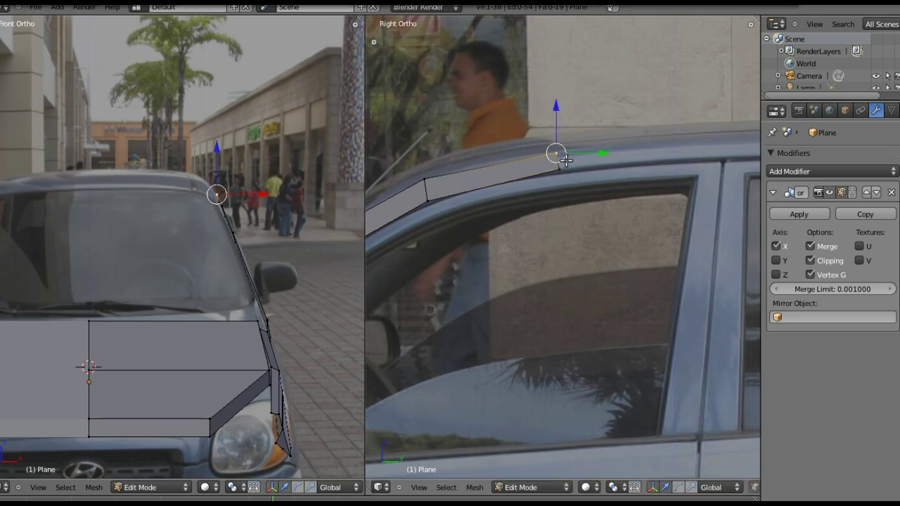
shift+right_click(554, 166)
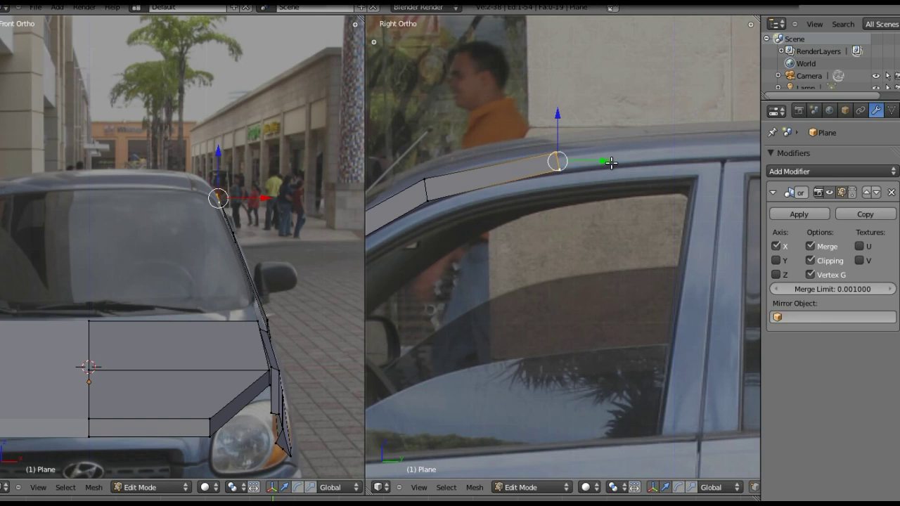
key(r)
click(607, 177)
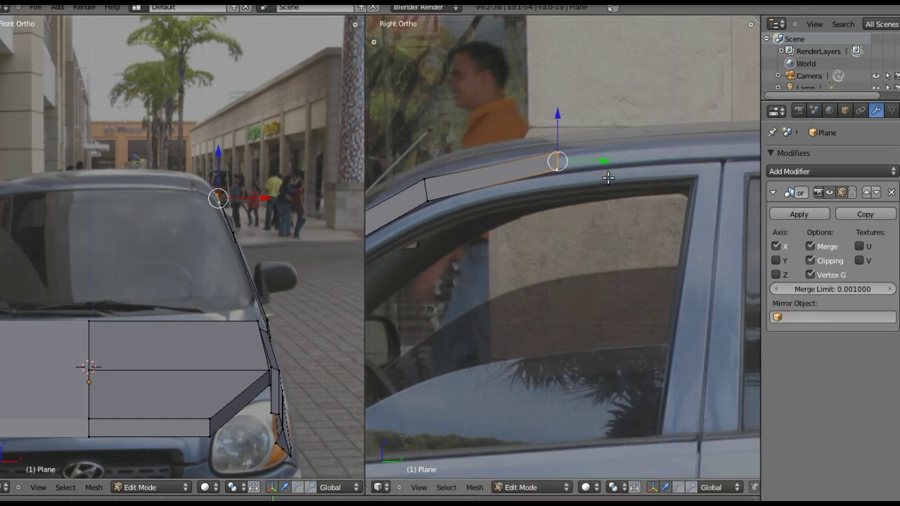
Extrude another roof face back along the roofline and set its width along X
shift+middle_drag(648, 180, 519, 203)
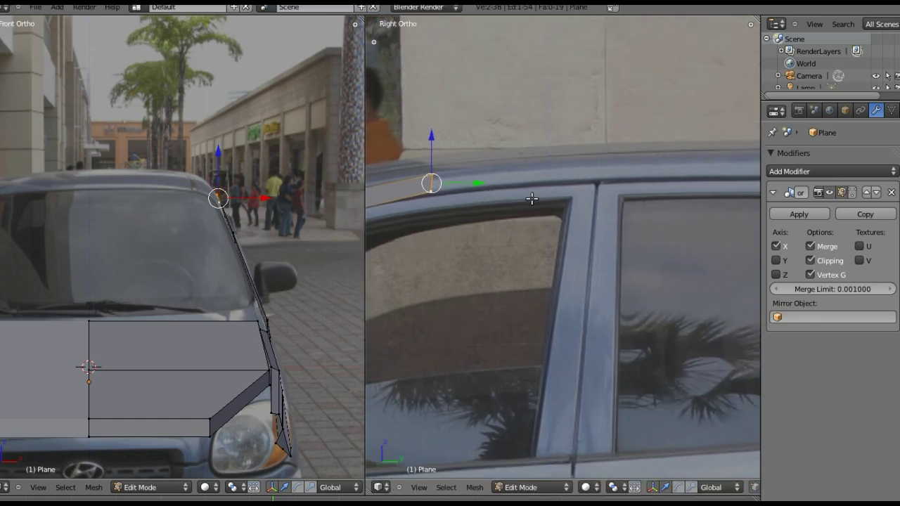
key(e)
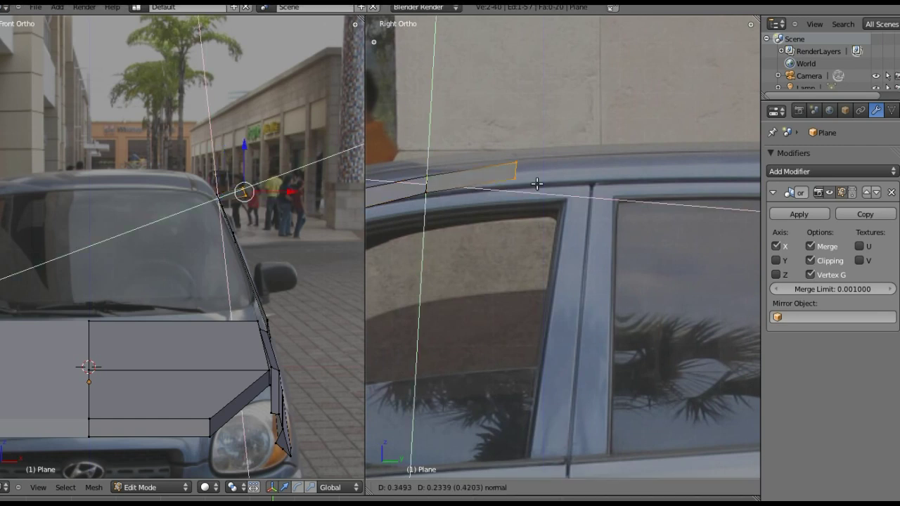
click(633, 181)
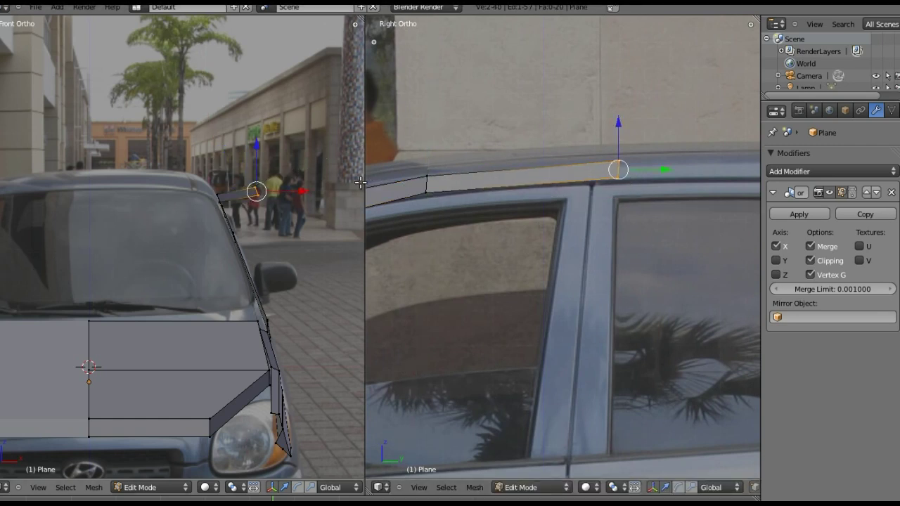
key(g)
key(x)
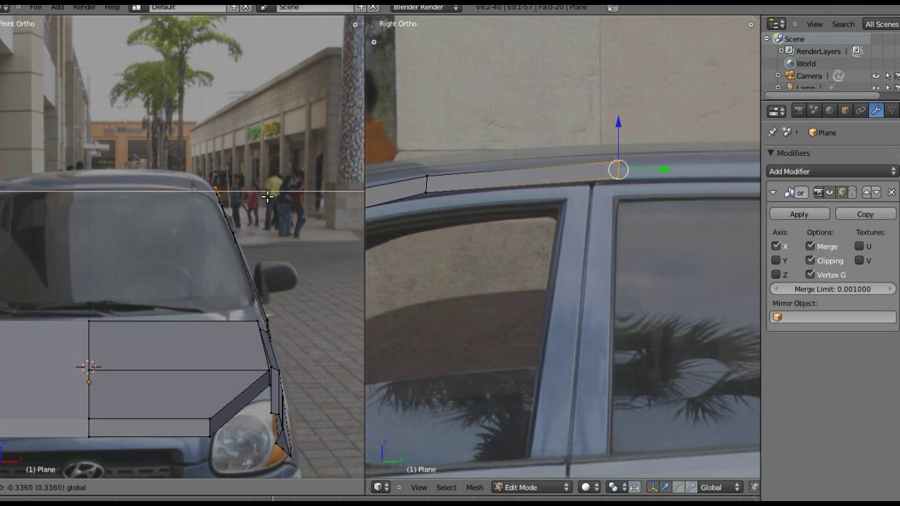
click(264, 198)
Extrude a further roof face toward the rear, aligning its end vertex and X width to the photos
mouse_move(639, 217)
shift+middle_down()
mouse_move(494, 220)
mouse_move(443, 252)
shift+middle_up()
mouse_move(596, 286)
shift+middle_down()
mouse_move(518, 167)
mouse_move(535, 249)
mouse_move(613, 257)
shift+middle_up()
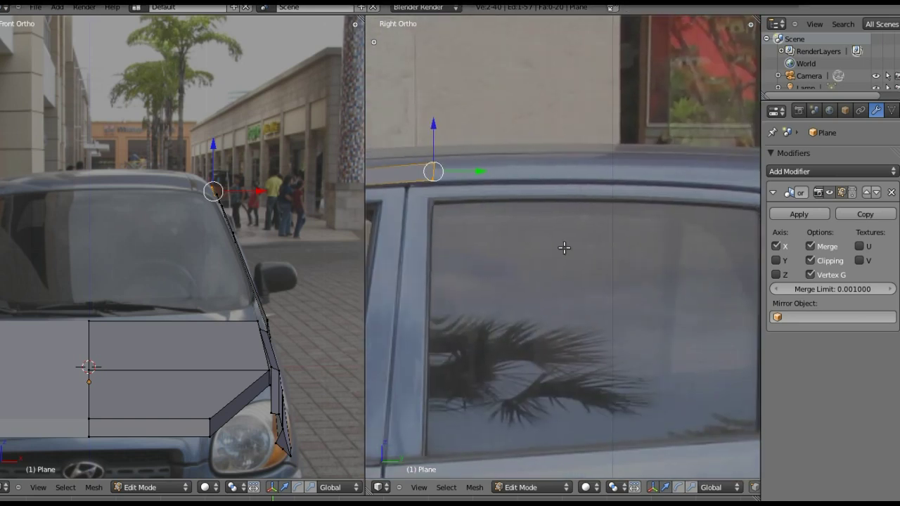
shift+middle_drag(557, 229, 504, 229)
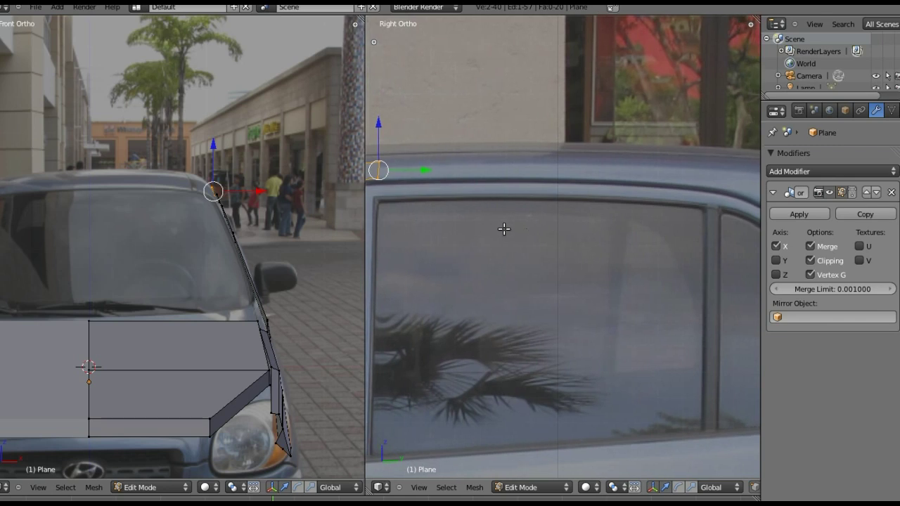
key(e)
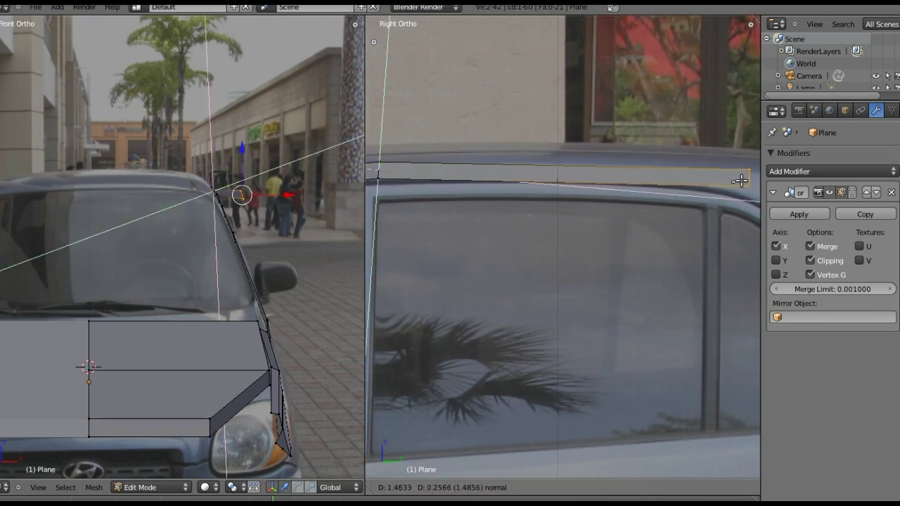
click(745, 177)
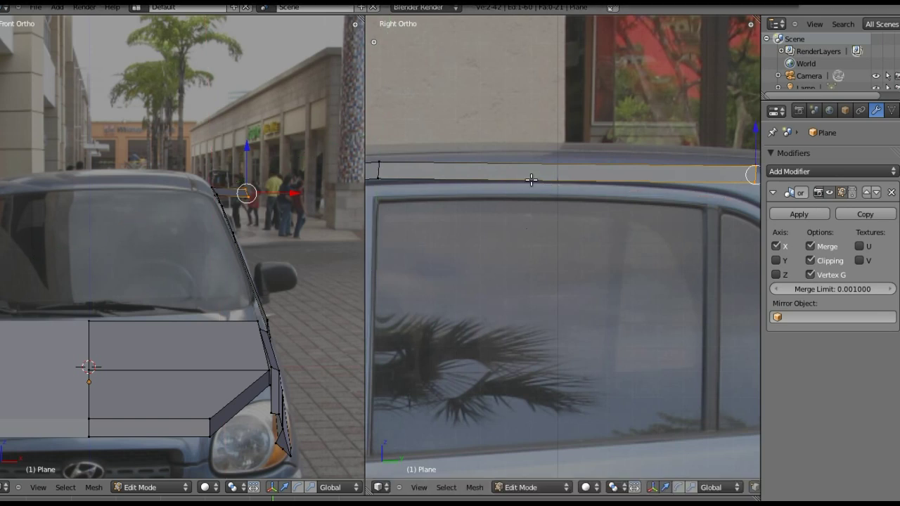
ctrl+scroll(635, 205, right, 3)
drag(714, 188, 675, 195)
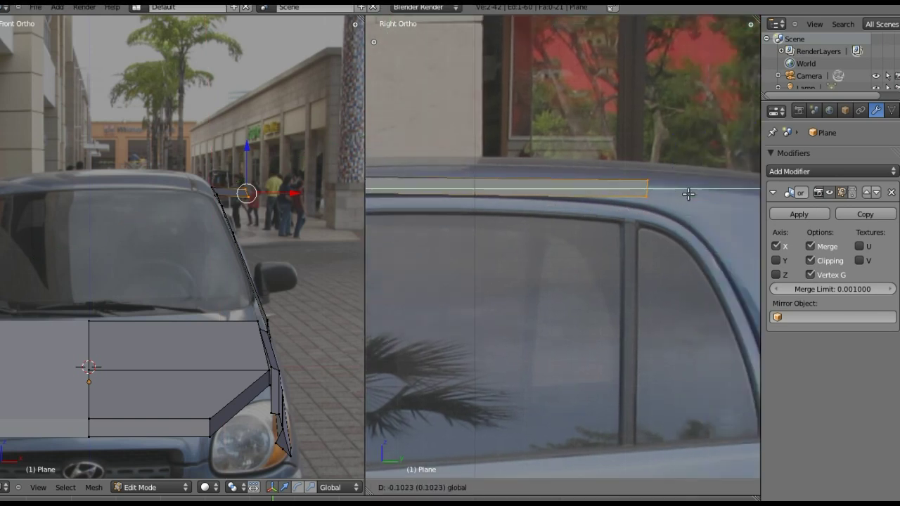
key(e)
key(x)
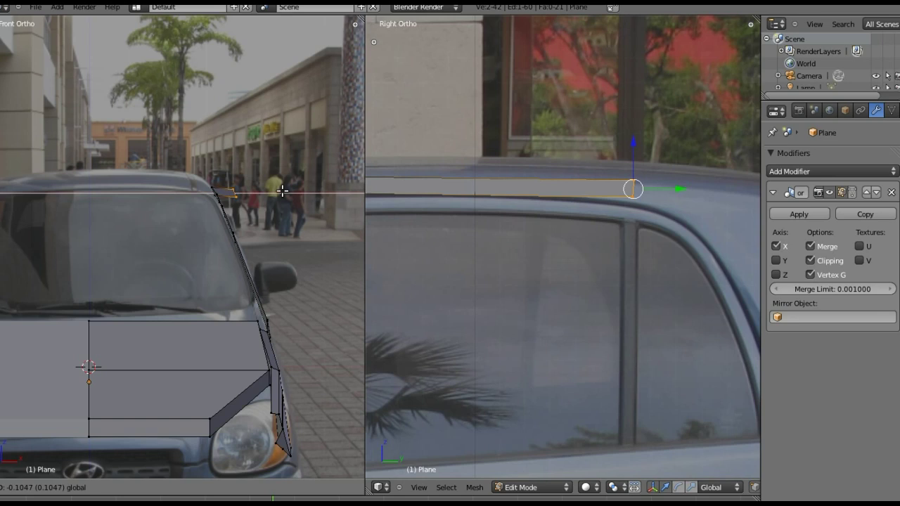
click(262, 190)
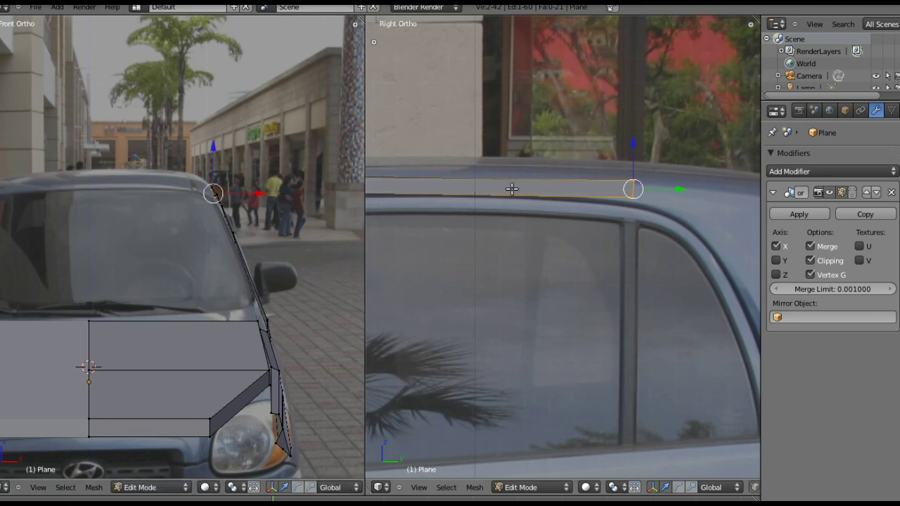
Try lowering the end vertex onto the roofline, then undo the last adjustment
shift+middle_drag(640, 197, 624, 199)
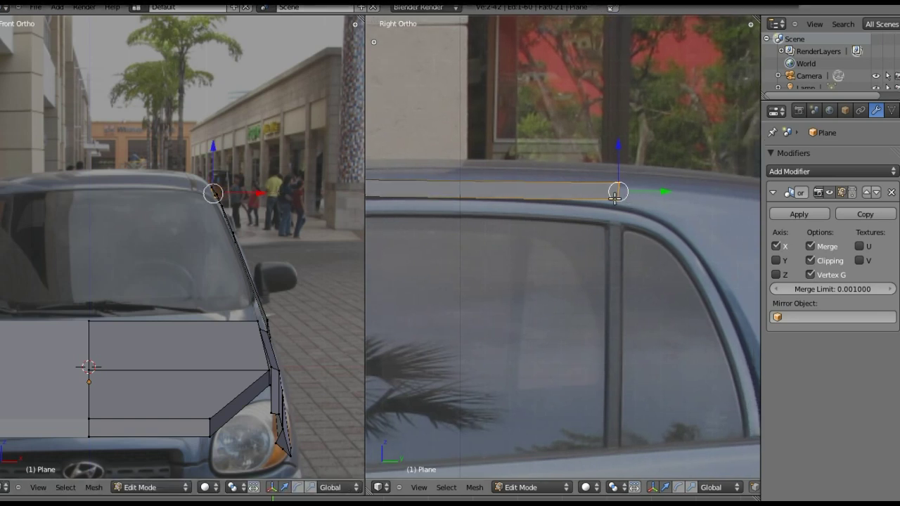
drag(616, 198, 617, 199)
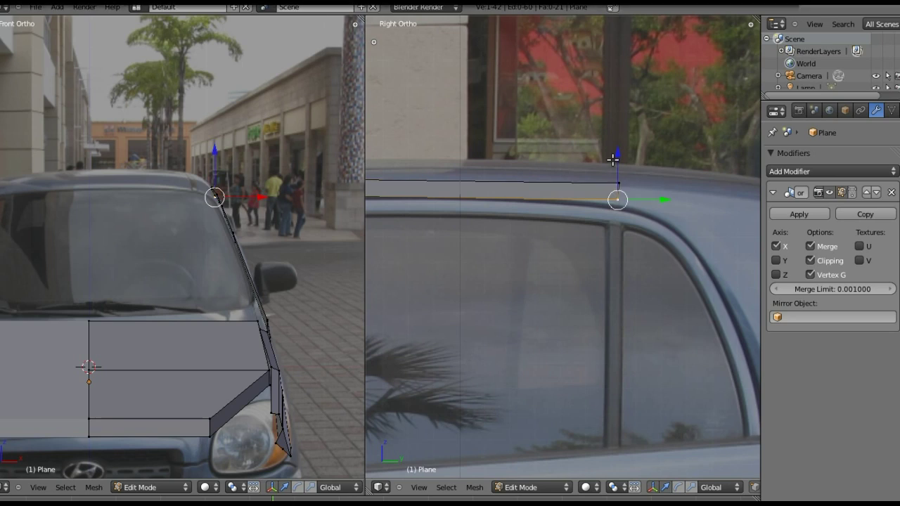
drag(613, 161, 619, 166)
shift+middle_drag(653, 191, 532, 187)
key(ctrl+z)
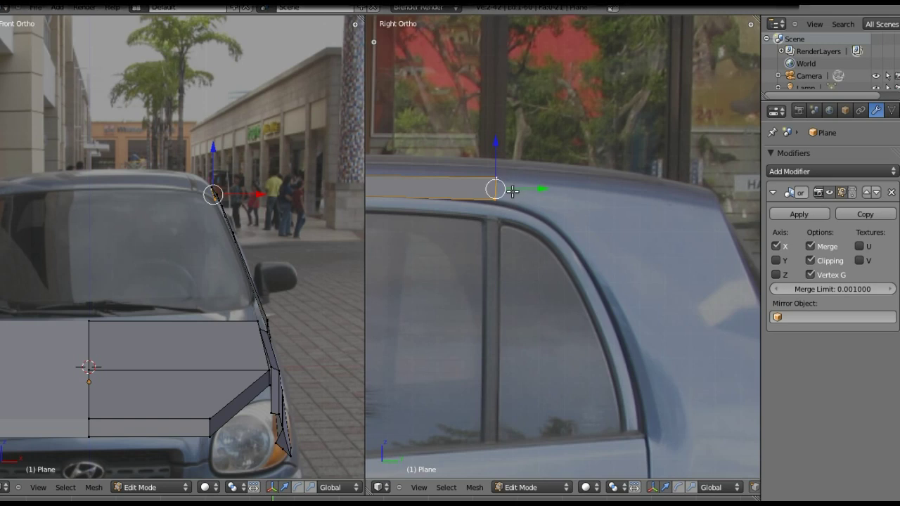
Extrude the last roof face to the rear corner, setting its Y position and X width
key(e)
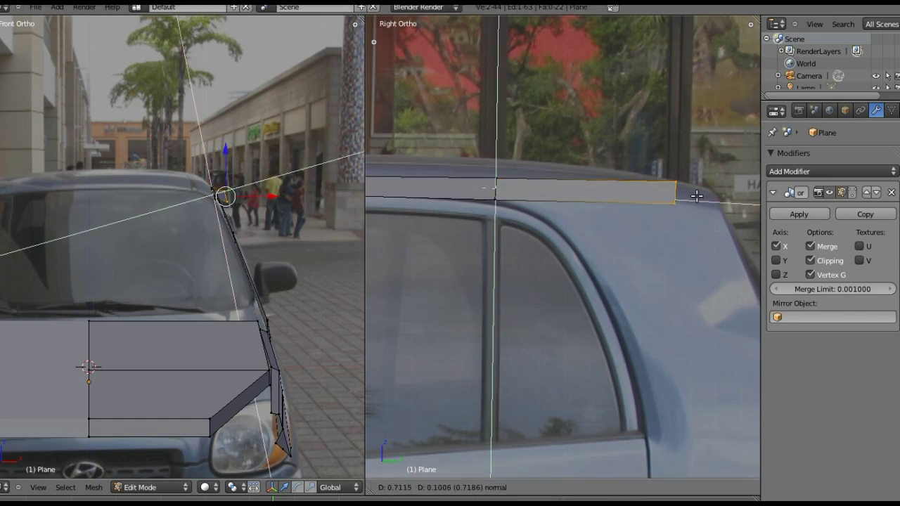
click(725, 205)
right_click(715, 218)
key(g)
key(y)
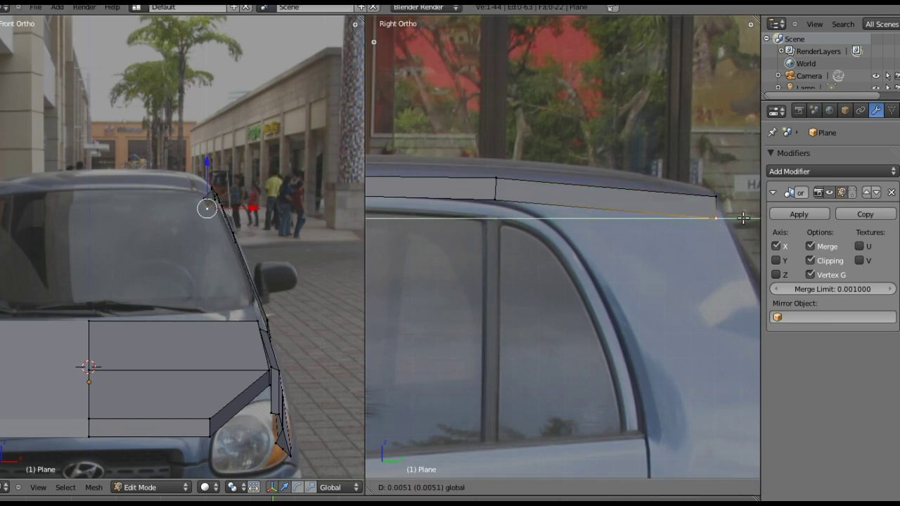
click(746, 217)
shift+right_click(204, 203)
key(g)
key(x)
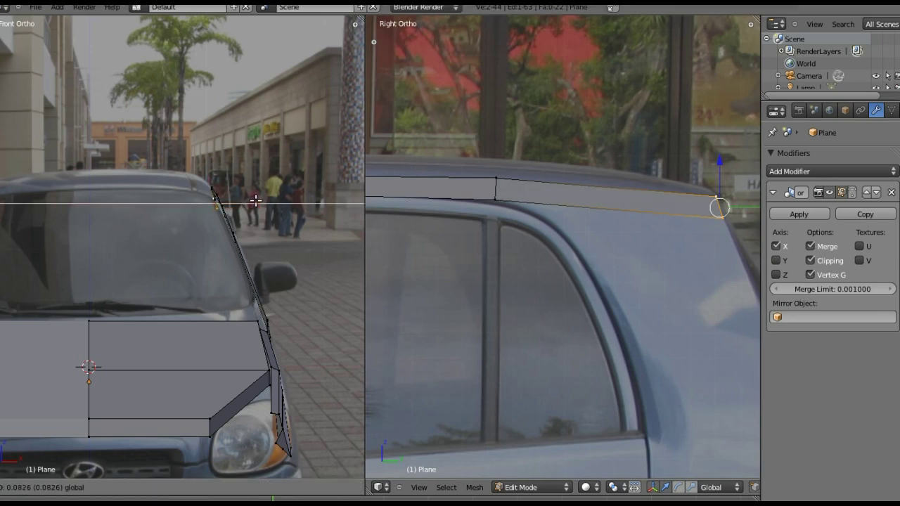
click(255, 201)
Zoom and pan the Right Ortho view to frame the roofline above the windshield
scroll(534, 181, down, 4)
scroll(528, 213, down, 3)
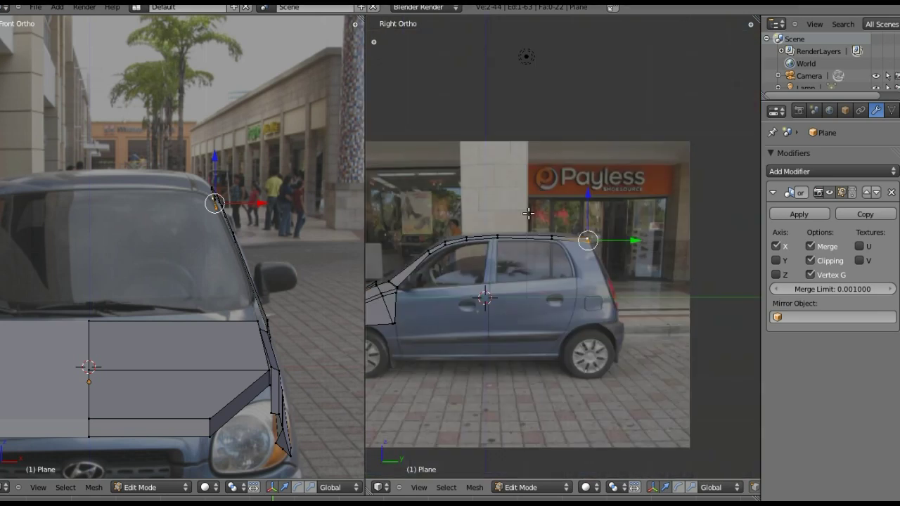
shift+middle_drag(529, 213, 547, 248)
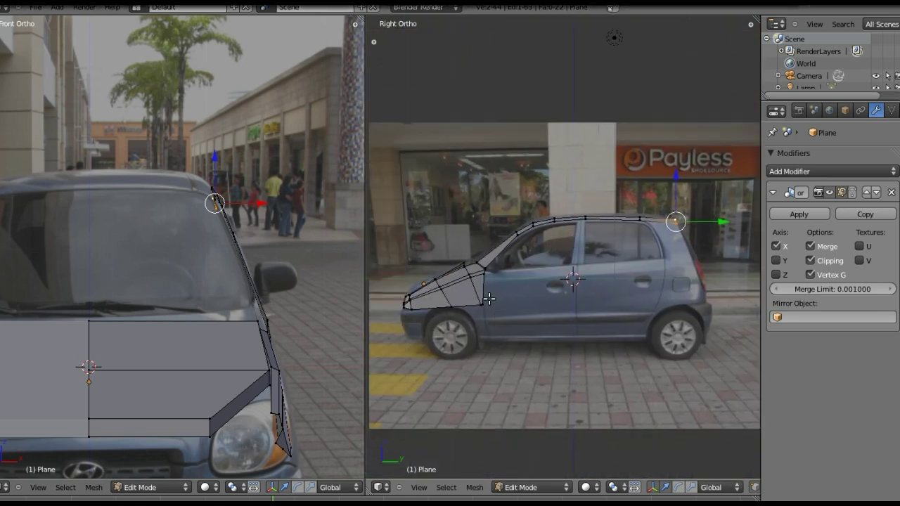
scroll(489, 299, down, 2)
scroll(538, 275, up, 2)
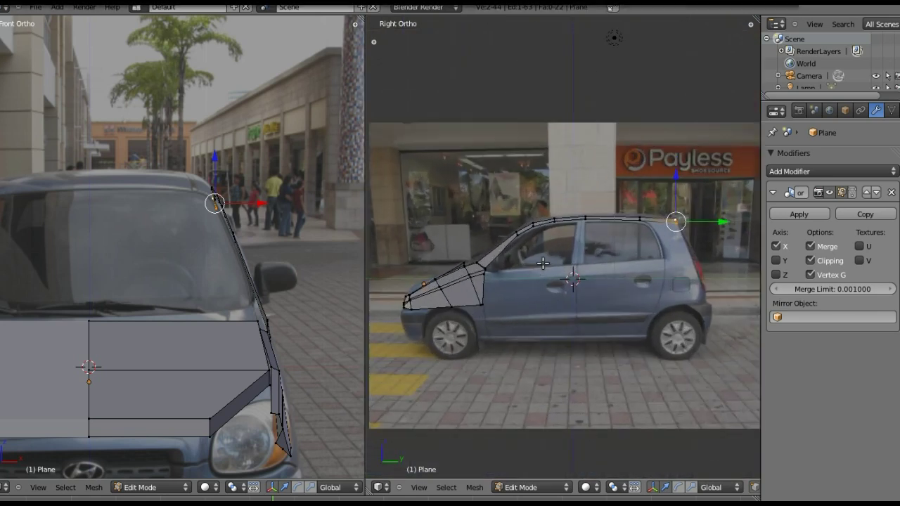
scroll(555, 260, up, 2)
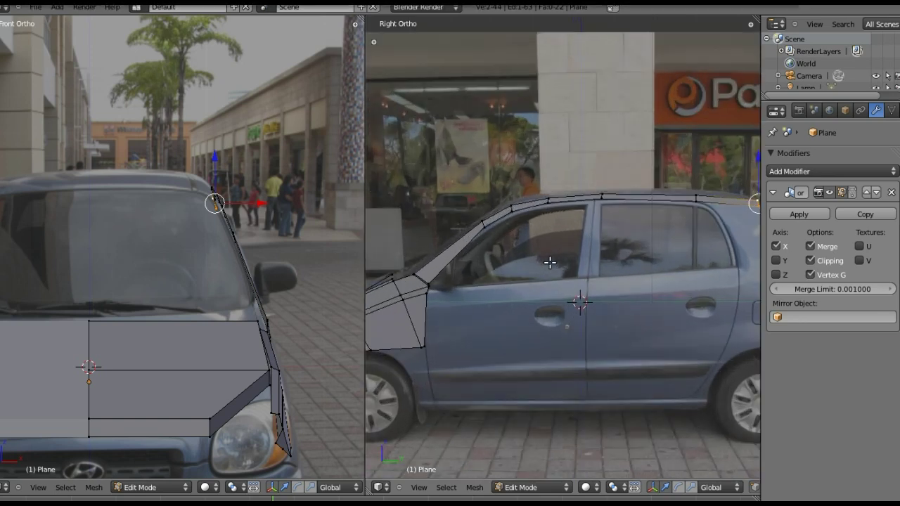
scroll(550, 262, down, 3)
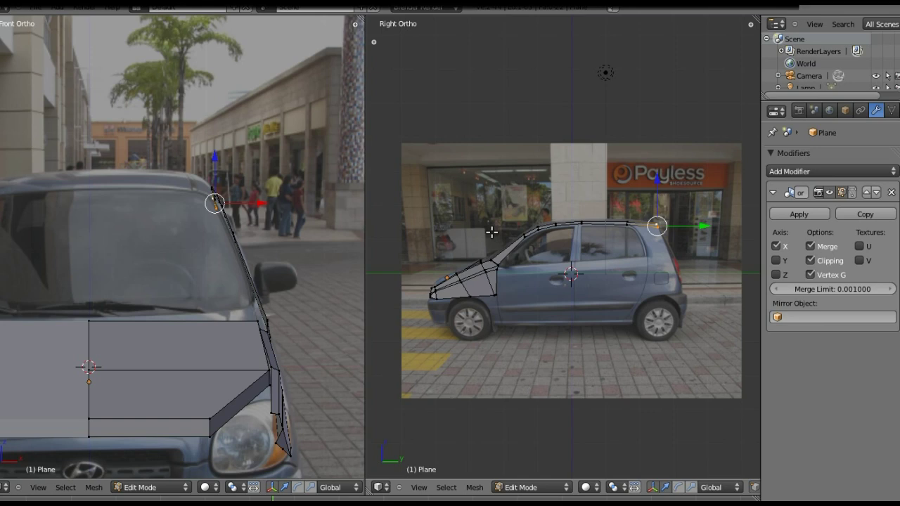
scroll(519, 247, up, 2)
scroll(503, 260, up, 1)
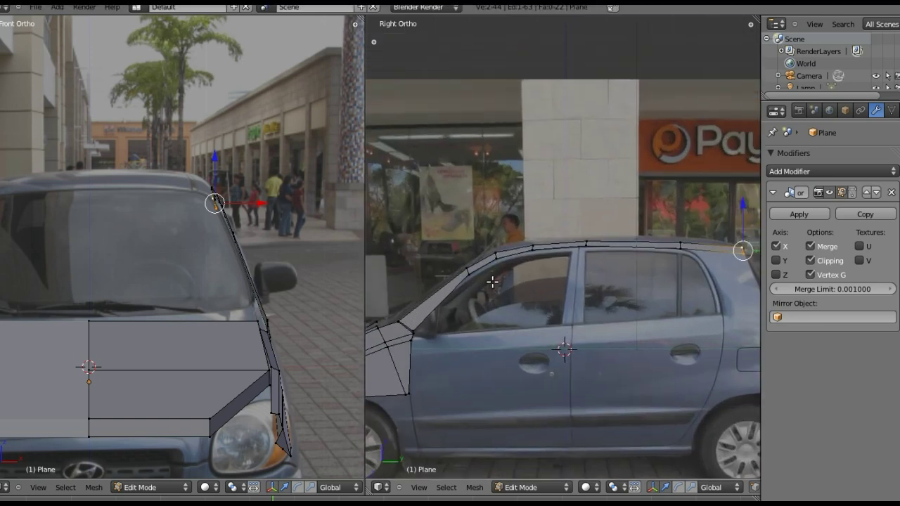
scroll(492, 281, up, 2)
scroll(492, 281, up, 1)
shift+middle_drag(455, 280, 536, 283)
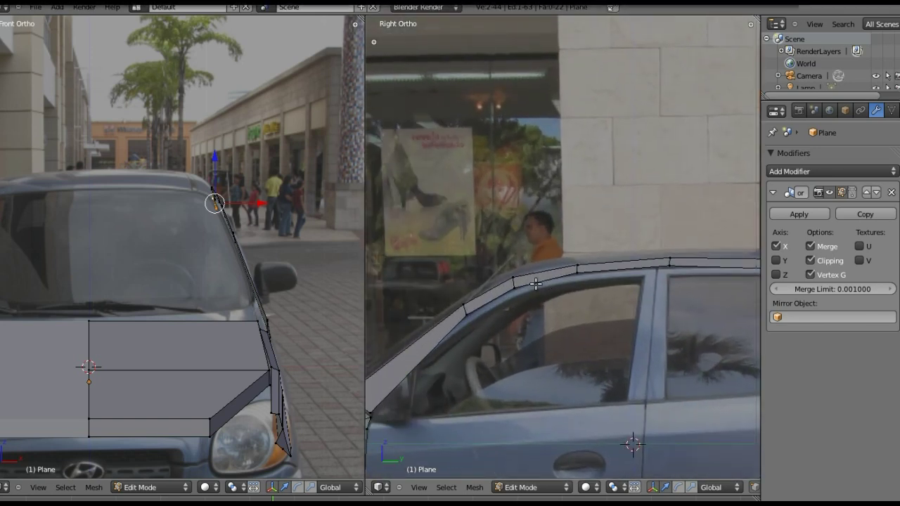
Select the five vertices along the roof strip's edge from windshield to rear
right_click(511, 277)
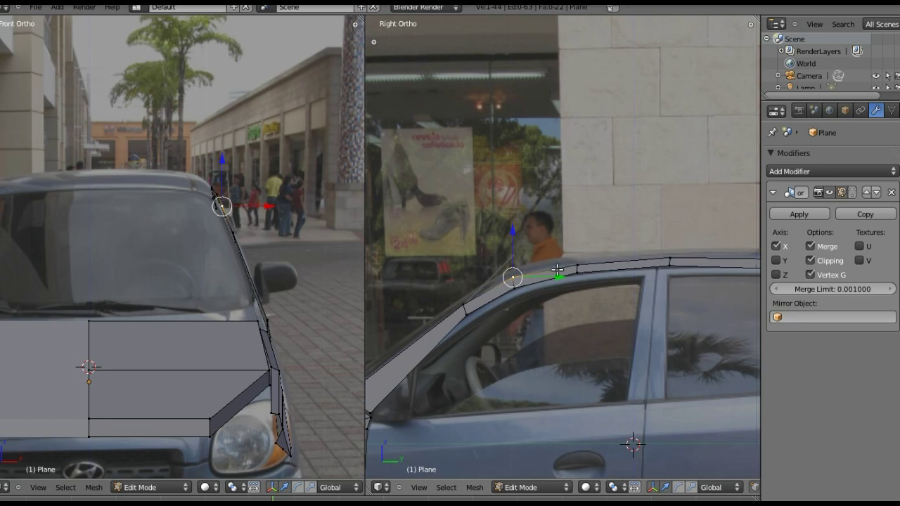
shift+right_click(577, 267)
shift+right_click(671, 258)
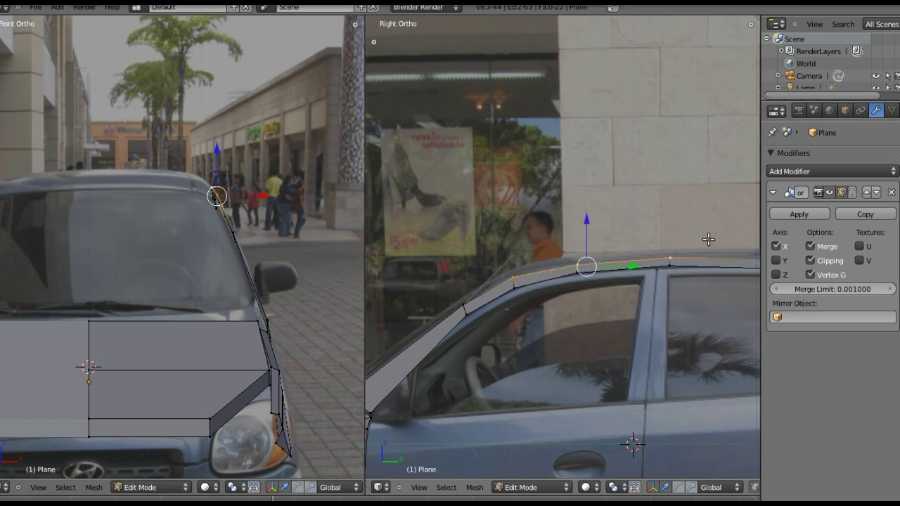
shift+middle_drag(709, 239, 495, 232)
shift+right_click(533, 248)
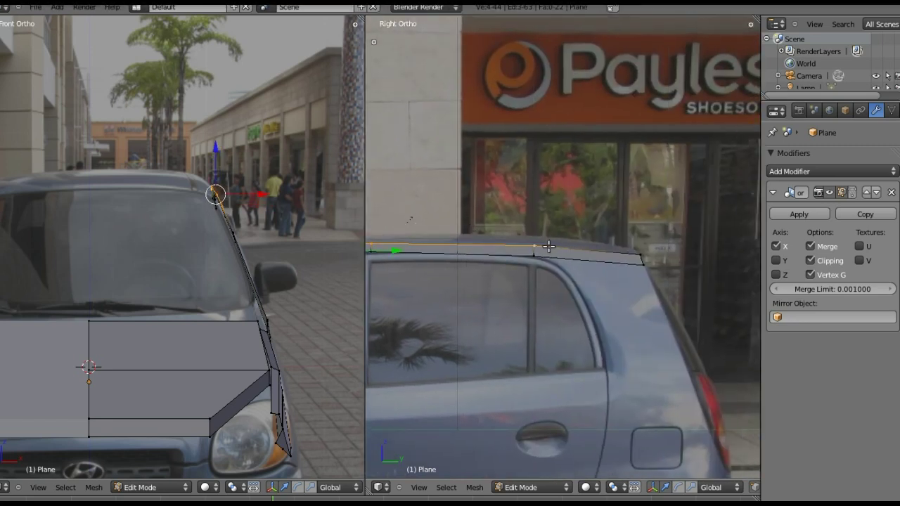
shift+right_click(637, 253)
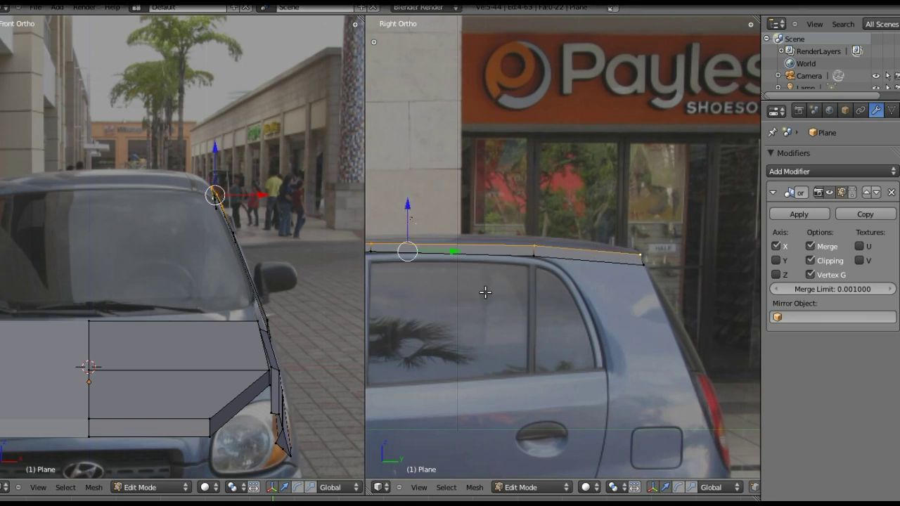
shift+middle_drag(485, 293, 573, 344)
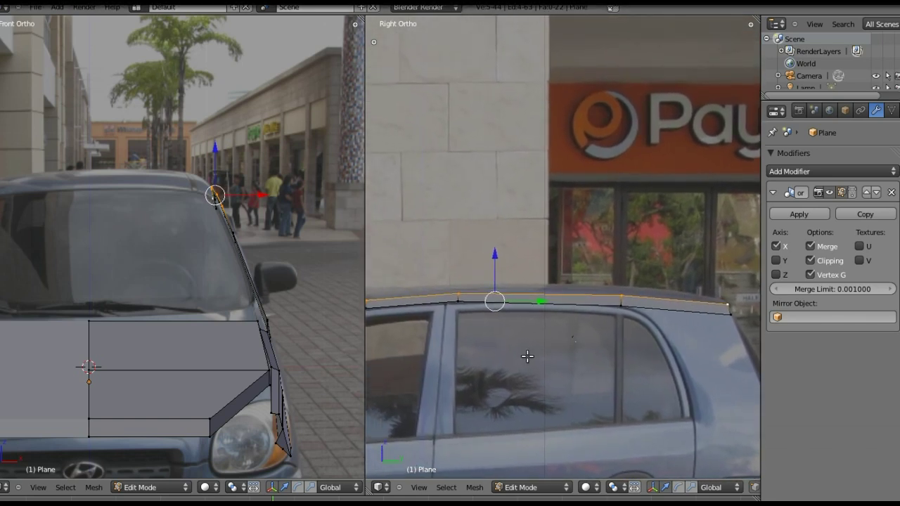
Extrude the roof edge upward twice, aligning the new edges along X to the front photo
key(e)
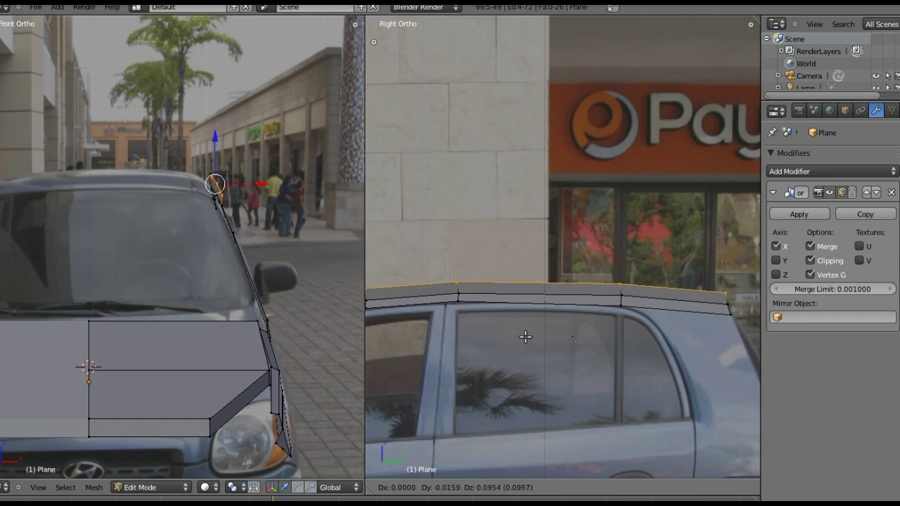
click(523, 337)
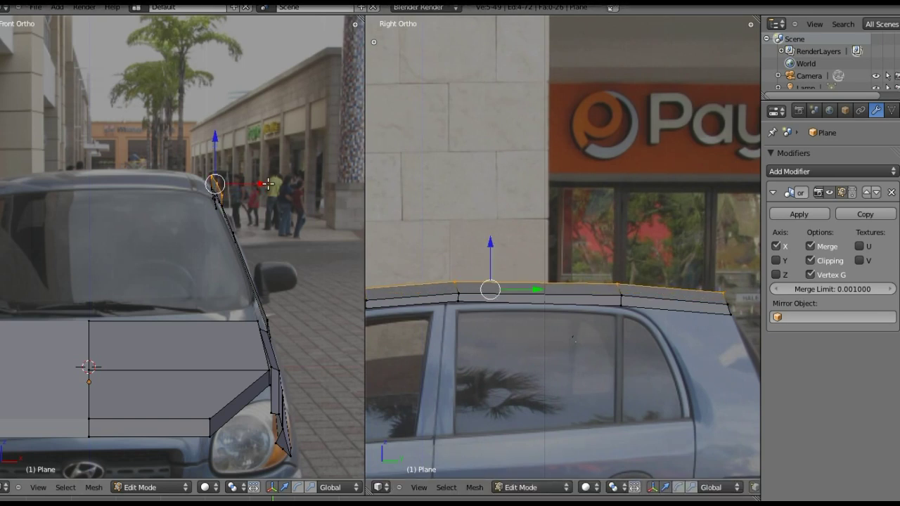
drag(268, 185, 257, 183)
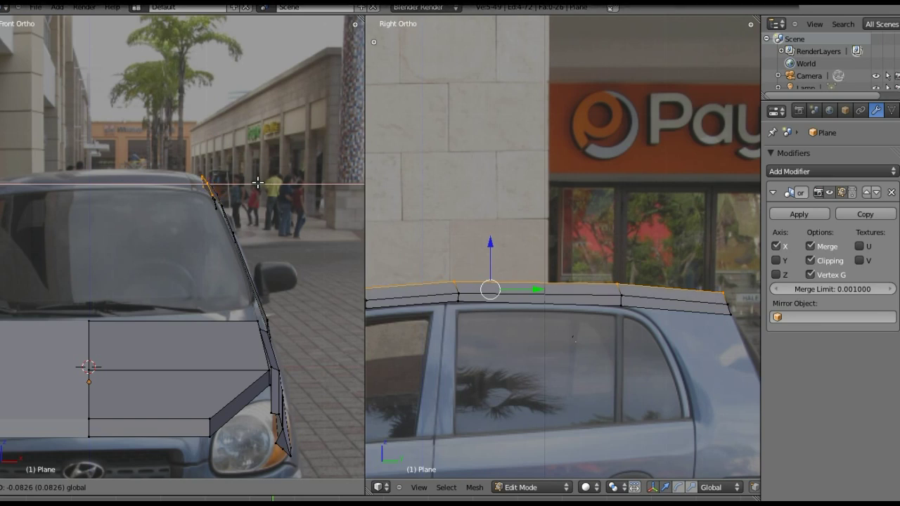
click(257, 183)
shift+middle_drag(380, 261, 496, 283)
key(e)
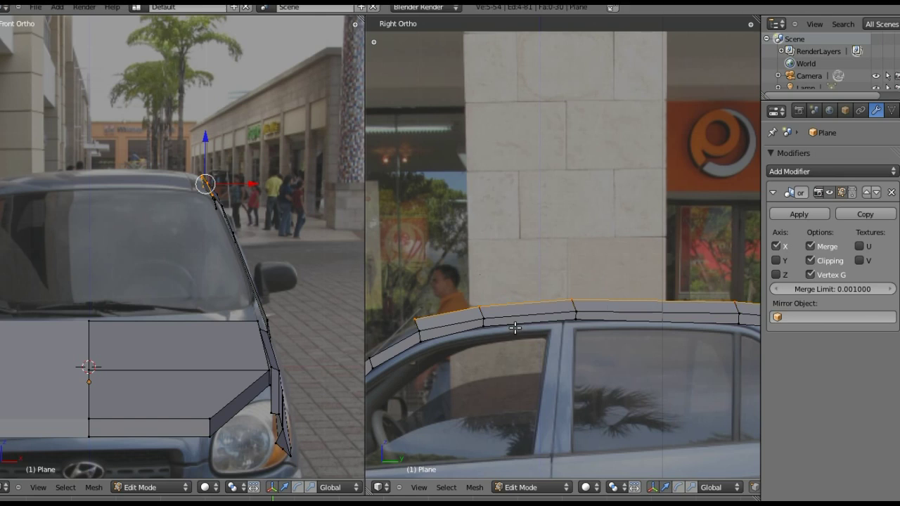
click(515, 310)
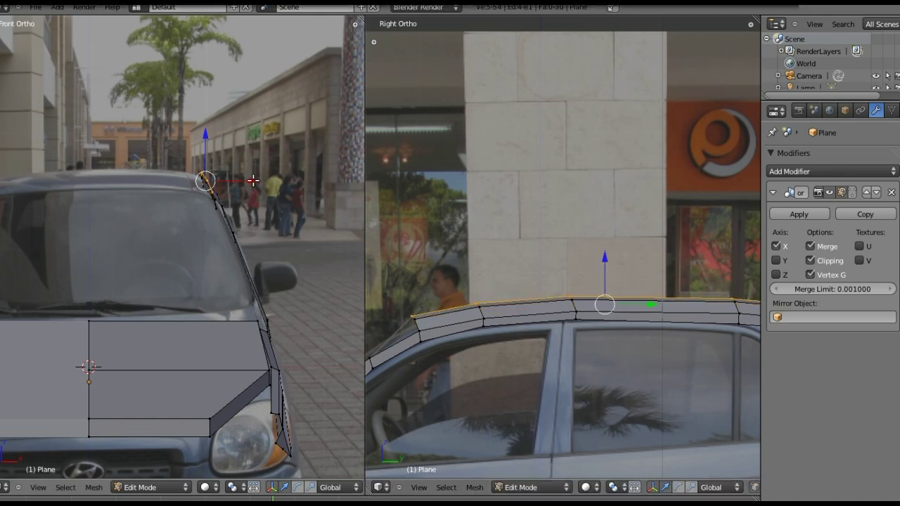
key(g)
key(x)
click(246, 180)
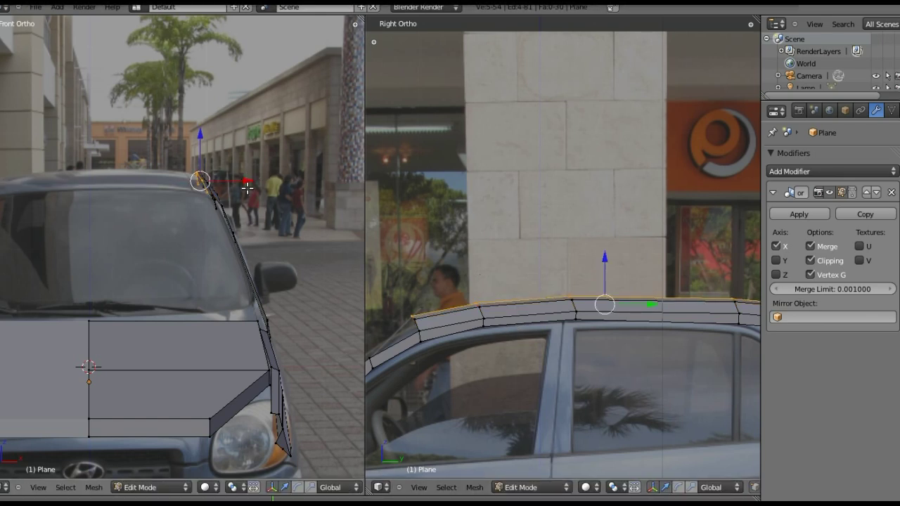
From the Top view, start extruding the roof edge across toward the centre line
scroll(508, 298, down, 4)
scroll(508, 299, down, 1)
scroll(508, 298, up, 4)
mouse_move(482, 295)
middle_down()
mouse_move(504, 352)
mouse_move(546, 264)
mouse_move(613, 291)
mouse_move(605, 315)
middle_up()
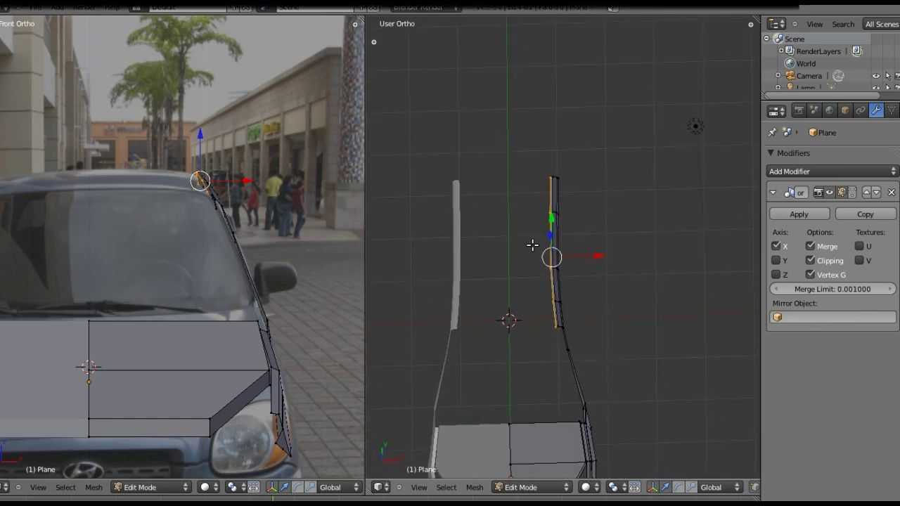
key(KP_7)
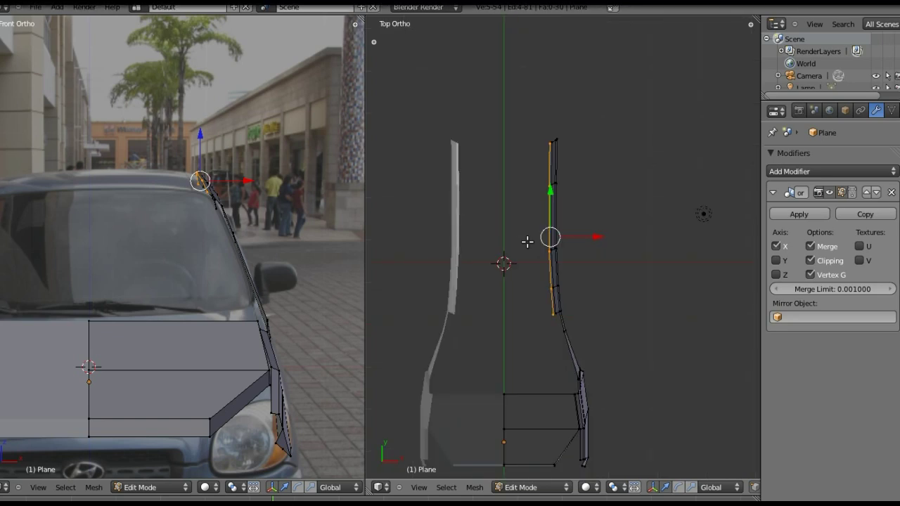
key(e)
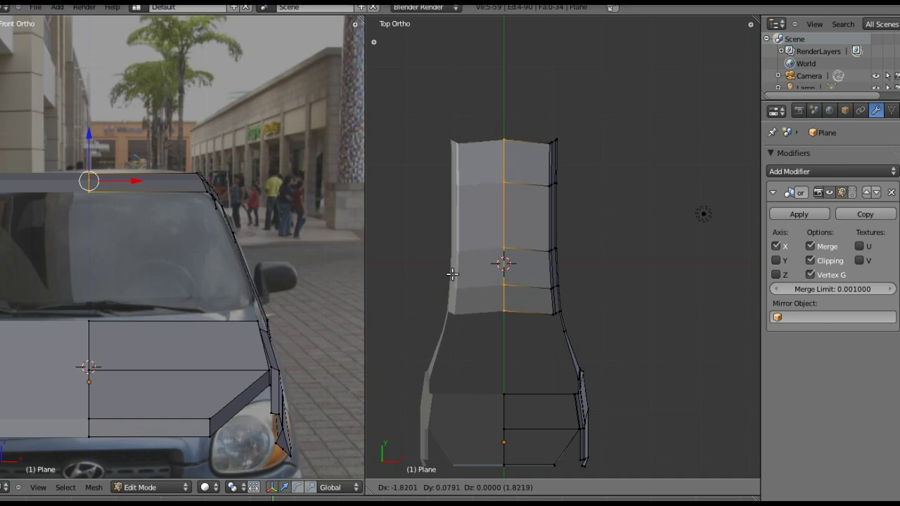
Complete the roof panel at the centre line and orbit to check it
click(452, 274)
mouse_move(453, 275)
middle_down()
mouse_move(527, 181)
mouse_move(658, 233)
middle_up()
middle_drag(595, 327, 590, 278)
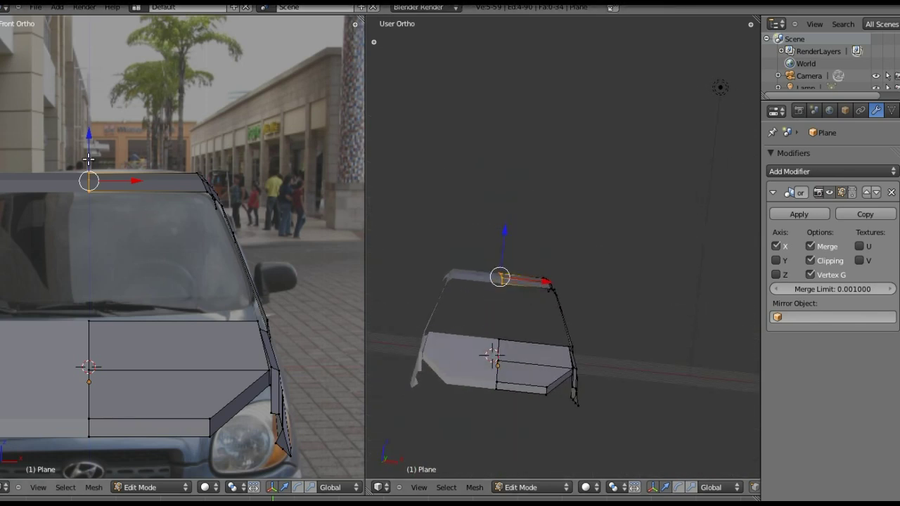
Raise the roof's middle edge along Z to the front photo's roof height
shift+middle_drag(111, 199, 184, 186)
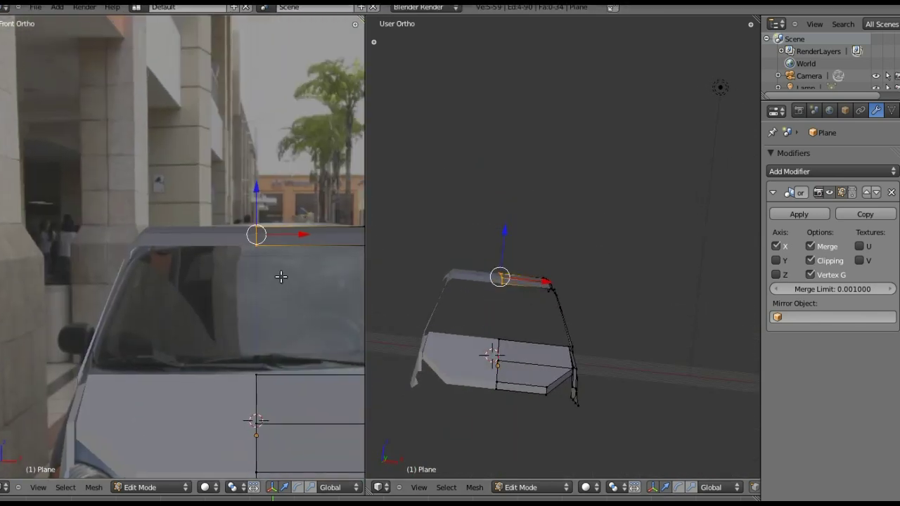
key(g)
key(z)
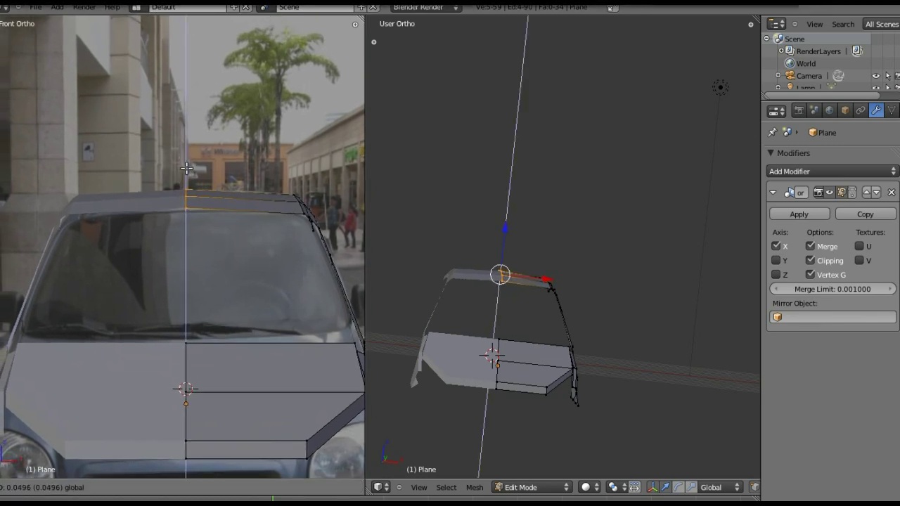
key(Return)
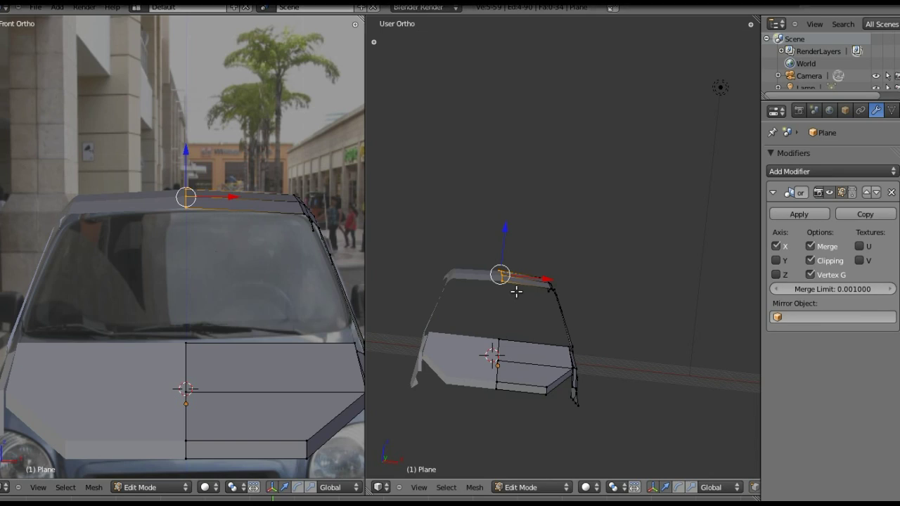
key(KP_3)
shift+middle_drag(522, 343, 562, 225)
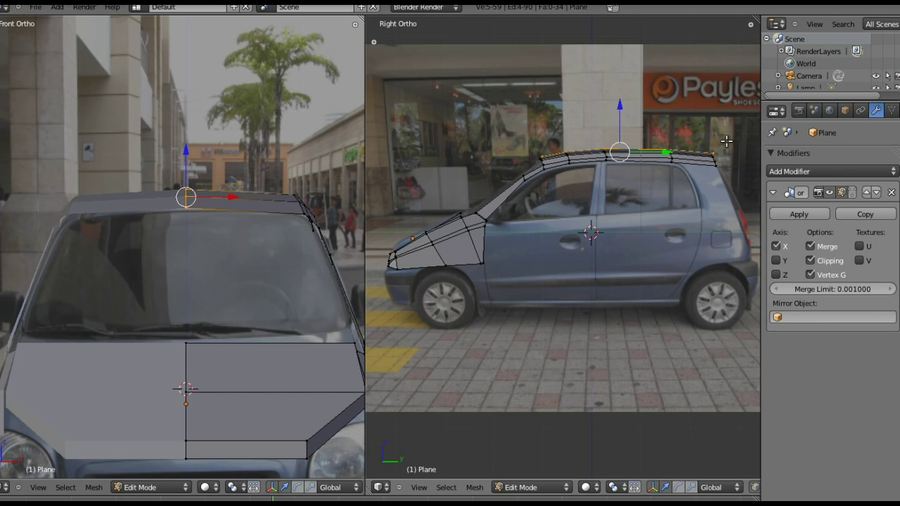
Lower the front roof vertex slightly so it follows the roofline in the side photo
mouse_move(583, 211)
middle_down()
mouse_move(555, 186)
mouse_move(524, 248)
mouse_move(559, 308)
mouse_move(504, 231)
mouse_move(508, 276)
mouse_move(588, 214)
mouse_move(545, 226)
middle_up()
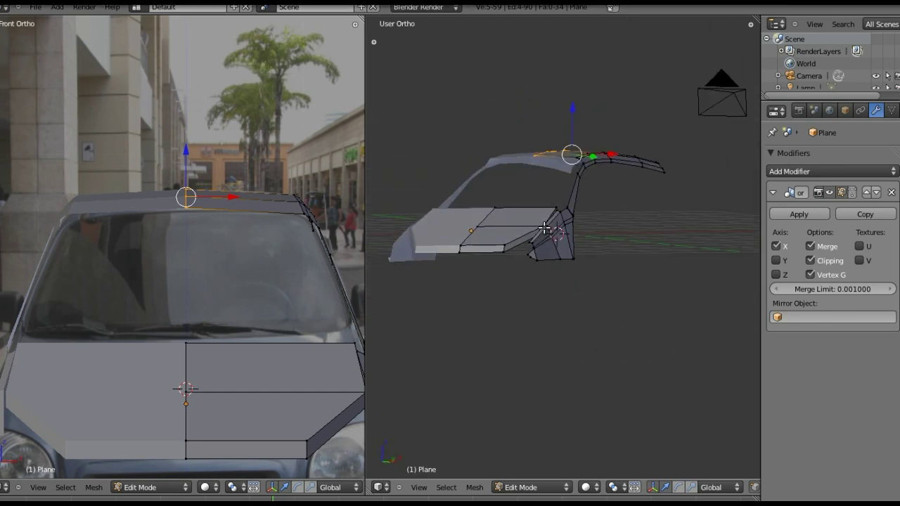
key(KP_3)
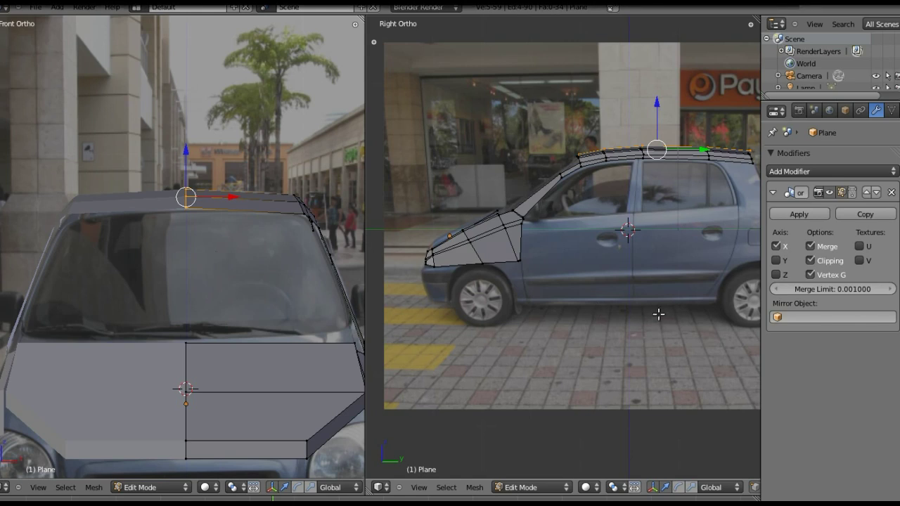
mouse_move(664, 316)
shift+middle_down()
mouse_move(657, 307)
mouse_move(622, 327)
shift+middle_up()
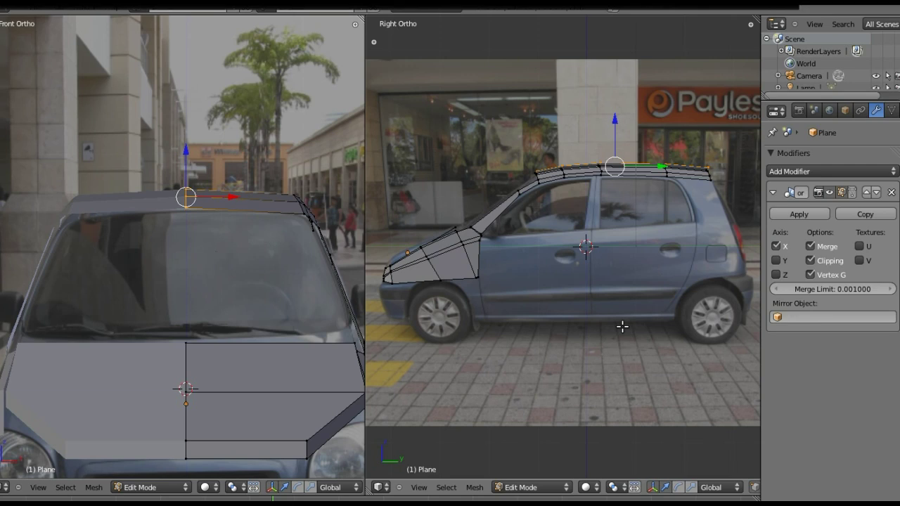
right_click(537, 170)
drag(185, 165, 186, 168)
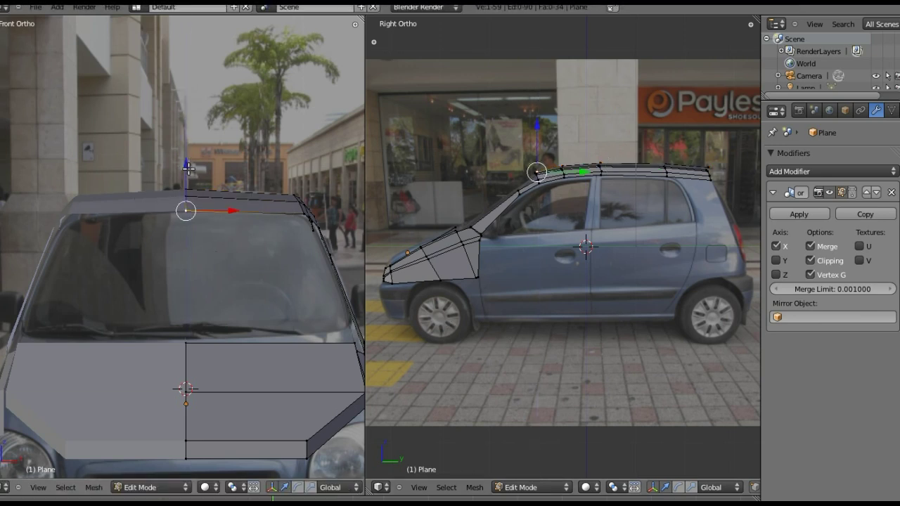
Zoom in and orbit into a User Ortho angle to inspect the hood and fender mesh
scroll(508, 299, up, 3)
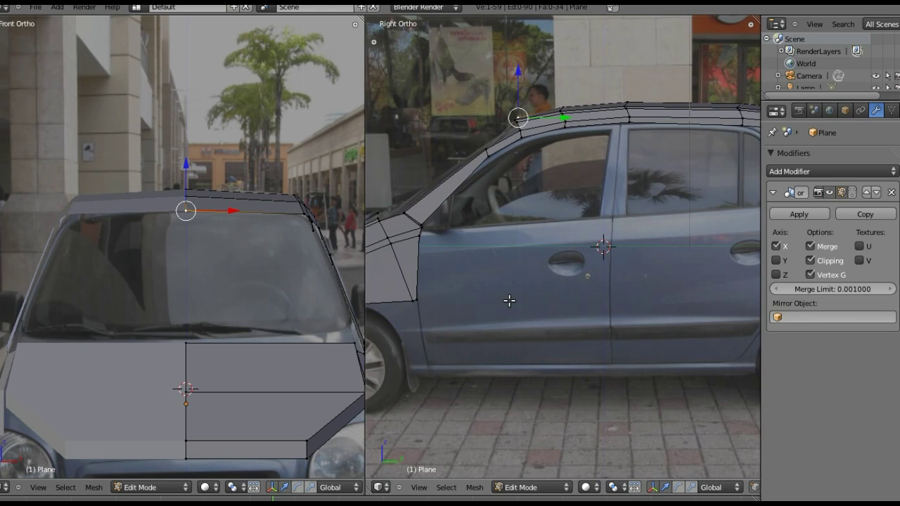
shift+middle_drag(598, 180, 731, 116)
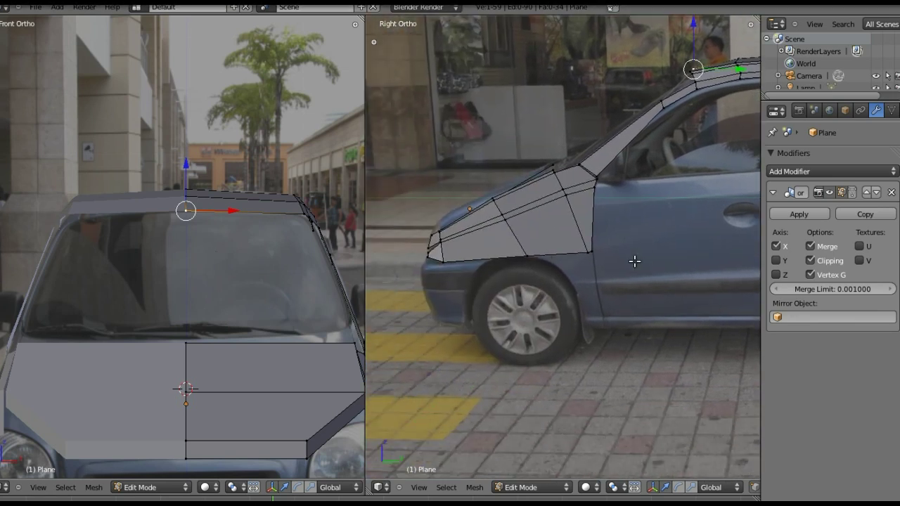
scroll(493, 257, up, 2)
mouse_move(458, 251)
middle_down()
mouse_move(520, 237)
mouse_move(525, 285)
mouse_move(527, 272)
middle_up()
mouse_move(519, 255)
middle_down()
mouse_move(508, 251)
mouse_move(633, 245)
mouse_move(647, 382)
mouse_move(506, 344)
mouse_move(466, 422)
middle_up()
Extrude the hood's selected lower front edge vertices downward to form a new face
right_click(443, 383)
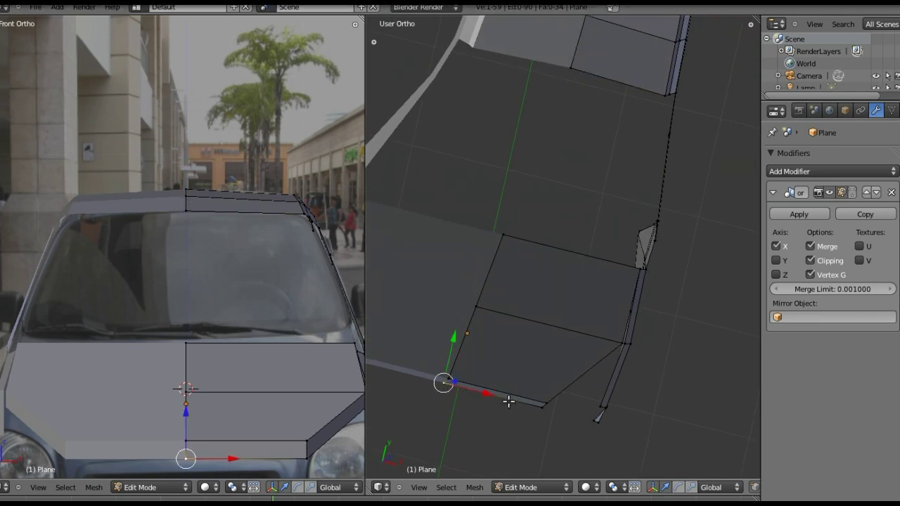
shift+right_click(540, 405)
mouse_move(613, 361)
middle_down()
mouse_move(584, 338)
mouse_move(595, 227)
mouse_move(645, 245)
middle_up()
shift+right_click(644, 263)
mouse_move(576, 322)
middle_down()
mouse_move(562, 269)
mouse_move(551, 314)
mouse_move(564, 317)
middle_up()
key(e)
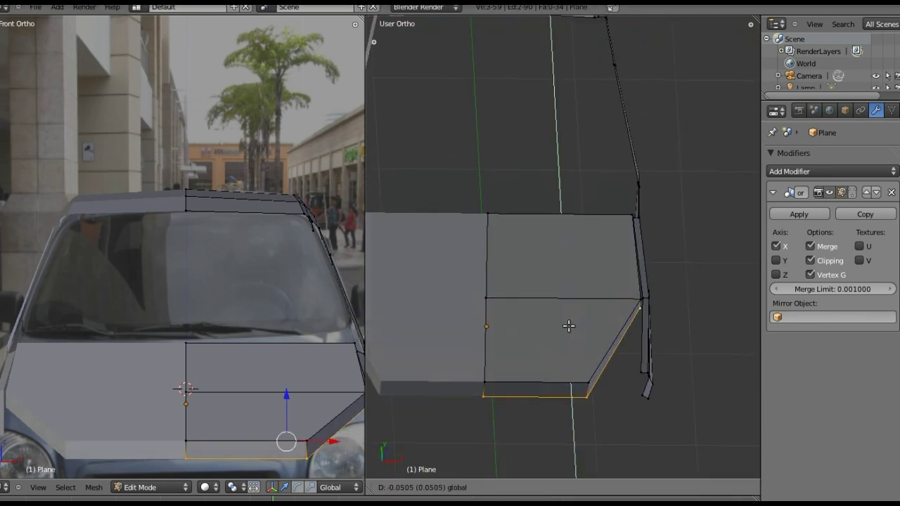
click(571, 331)
Return to the Right Ortho side reference view with the whole car framed
mouse_move(571, 331)
middle_down()
mouse_move(539, 314)
mouse_move(550, 205)
mouse_move(509, 138)
mouse_move(568, 221)
mouse_move(559, 205)
mouse_move(524, 203)
mouse_move(546, 298)
middle_up()
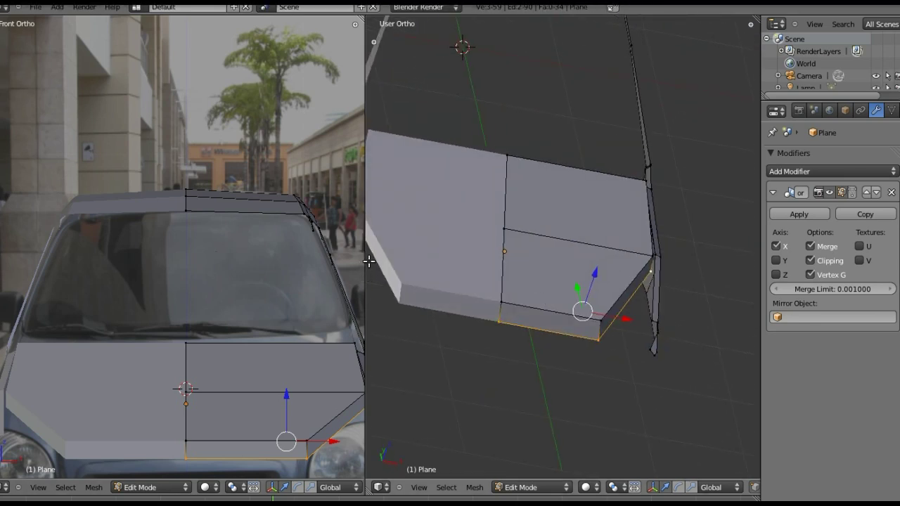
key(KP_3)
scroll(424, 277, down, 3)
shift+middle_drag(685, 245, 607, 246)
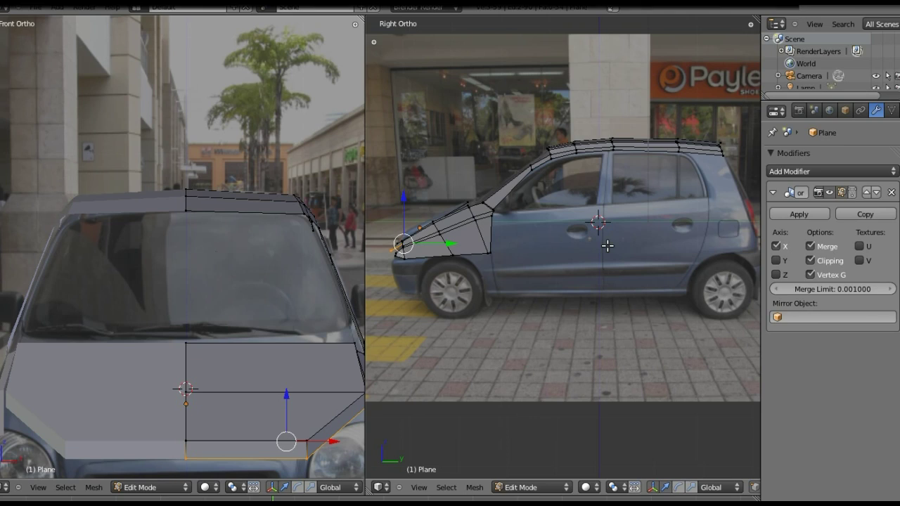
Nudge the fender's rear corner, top rear vertex and tip edge along the car to match the photo
scroll(504, 239, up, 4)
mouse_move(468, 244)
shift+middle_down()
mouse_move(485, 259)
mouse_move(619, 260)
shift+middle_up()
scroll(565, 279, up, 1)
scroll(562, 295, up, 2)
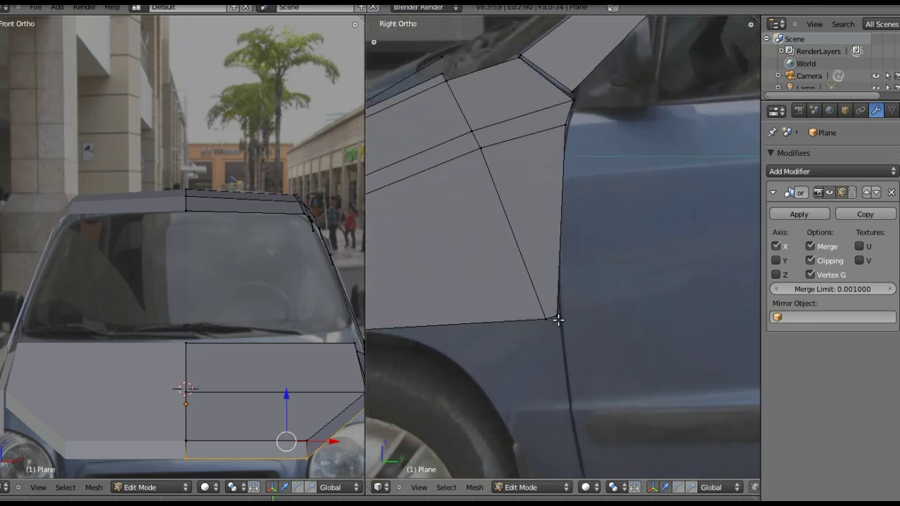
right_click(559, 316)
drag(597, 315, 599, 314)
right_click(568, 122)
drag(588, 125, 592, 121)
scroll(592, 119, down, 2)
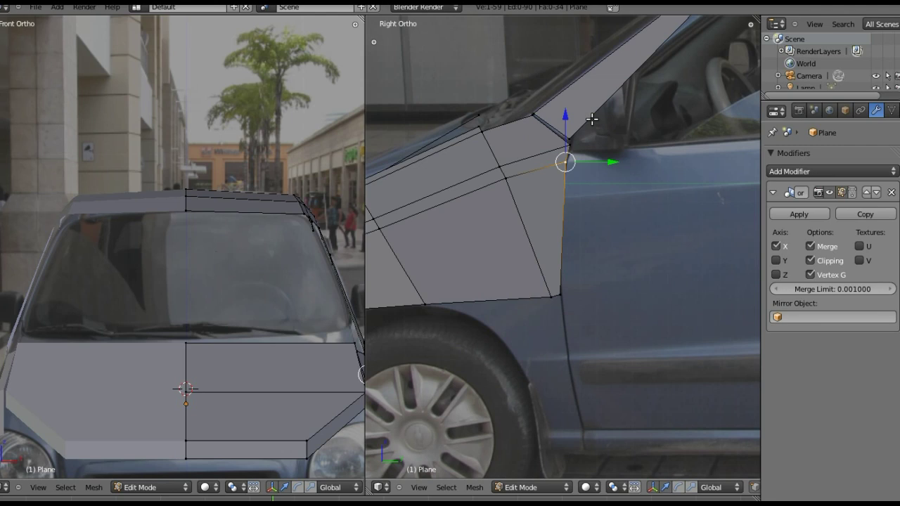
right_click(571, 139)
shift+right_click(534, 113)
drag(585, 126, 583, 126)
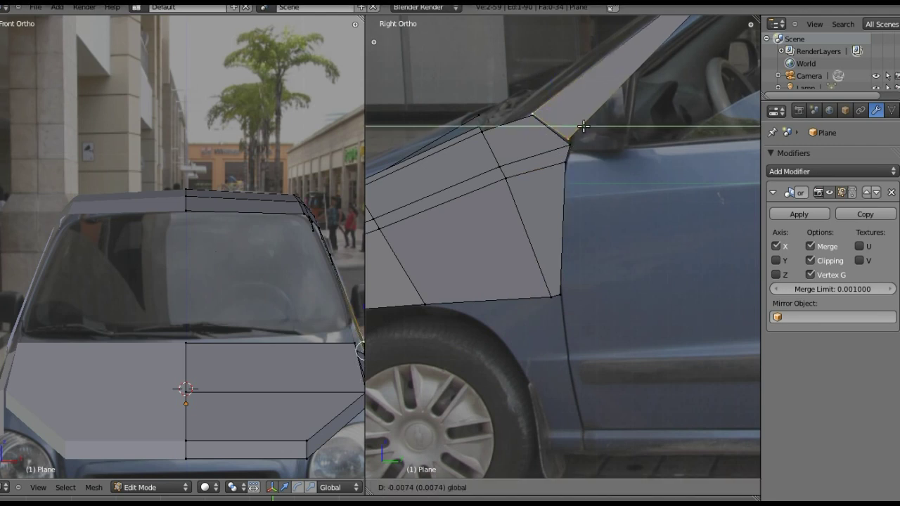
Move the A-pillar's lower vertex and upper vertex pair vertically to fit the windshield outline
mouse_move(686, 84)
shift+middle_down()
mouse_move(576, 233)
mouse_move(538, 306)
shift+middle_up()
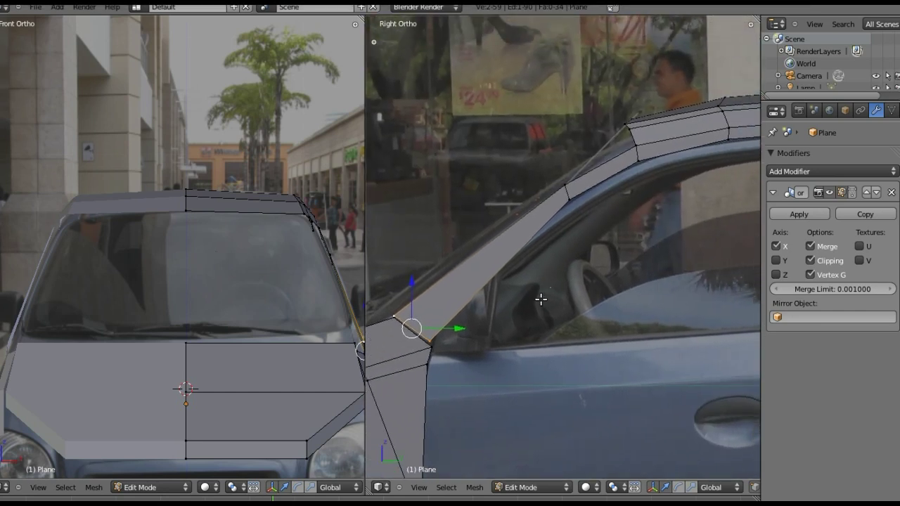
right_click(559, 215)
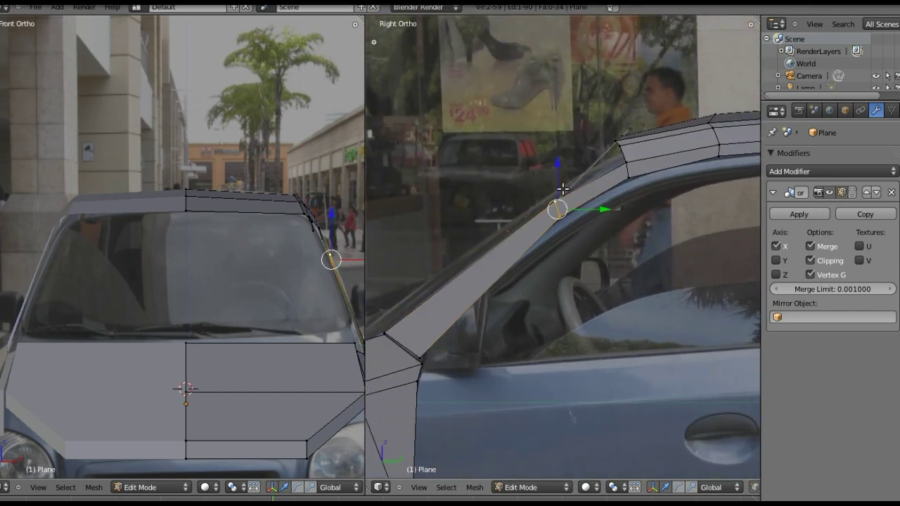
key(g)
key(z)
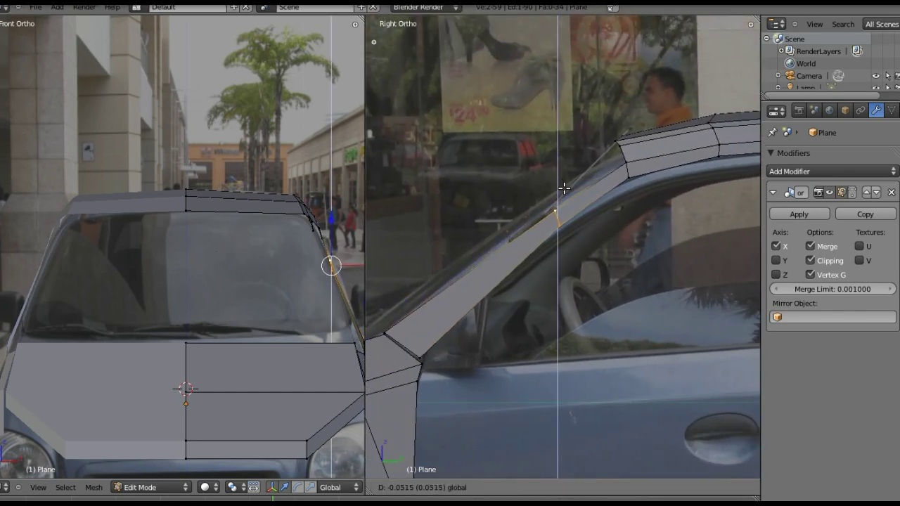
click(566, 187)
right_click(626, 163)
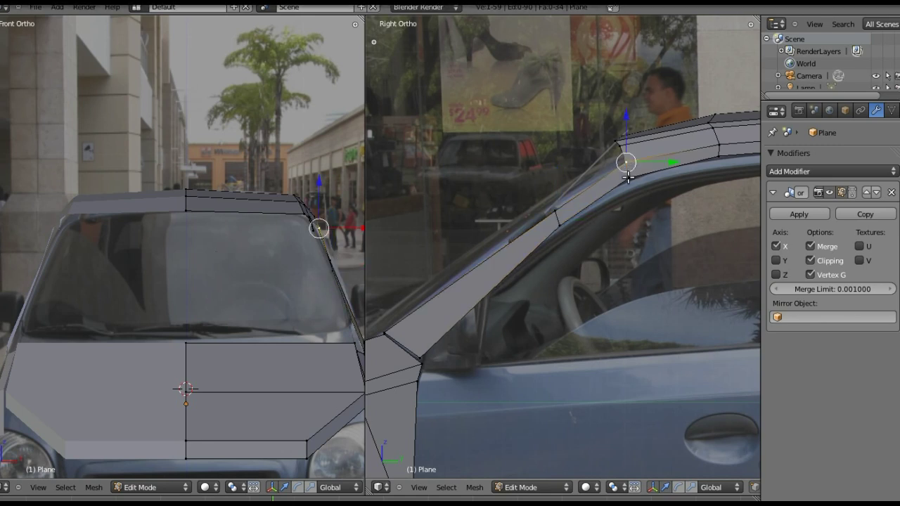
shift+right_click(627, 145)
key(g)
key(z)
click(630, 152)
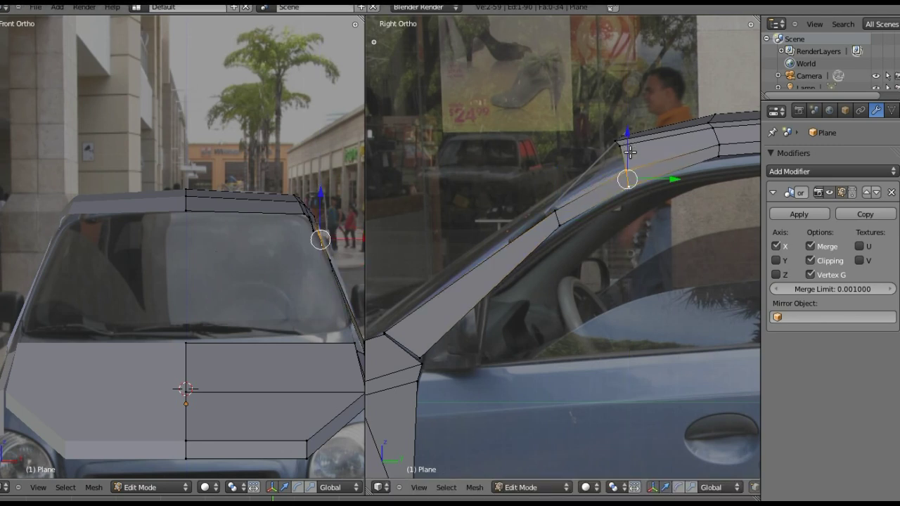
Raise the windscreen-top and front roof vertices and lower the next roof vertex onto the roof edge
mouse_move(722, 157)
shift+middle_down()
mouse_move(611, 172)
mouse_move(648, 163)
shift+middle_up()
right_click(490, 228)
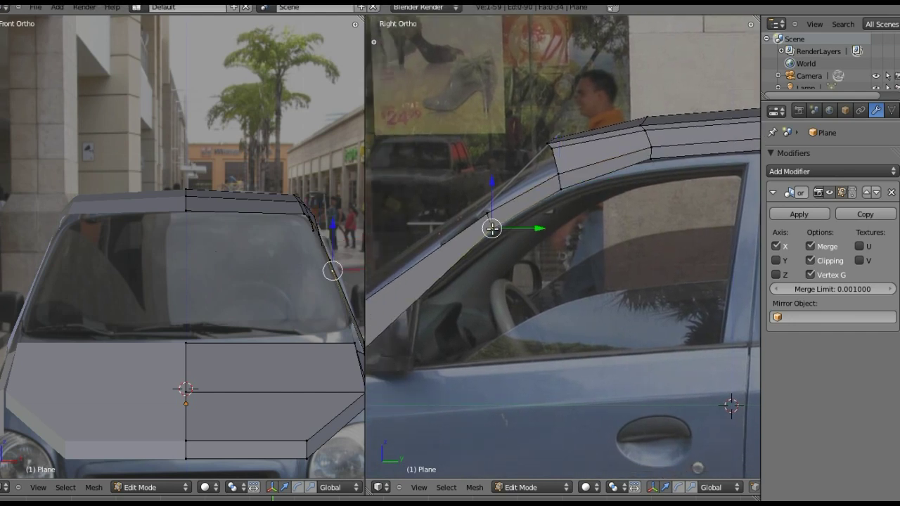
key(g)
key(z)
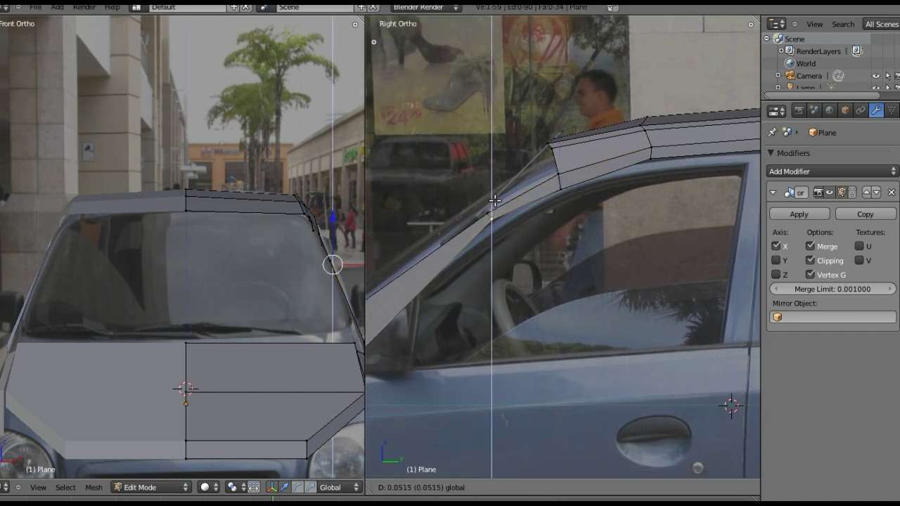
click(515, 198)
right_click(557, 188)
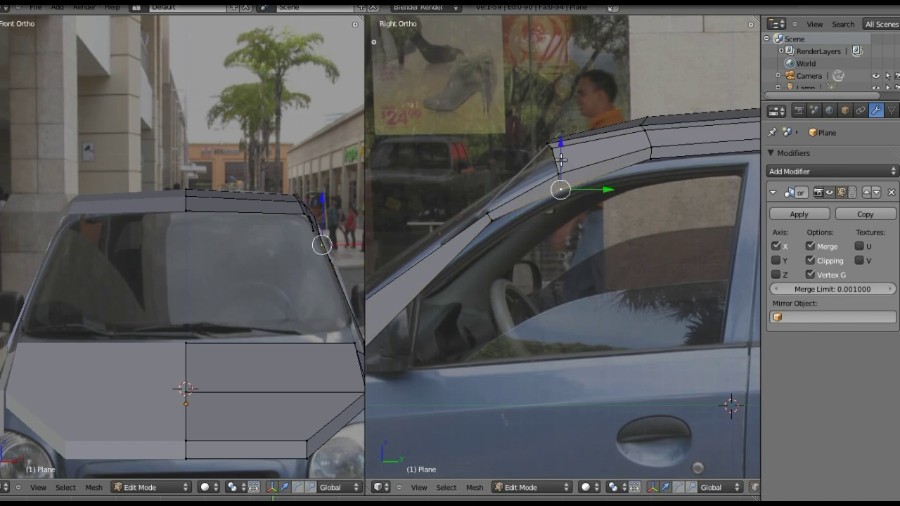
key(g)
key(z)
click(560, 154)
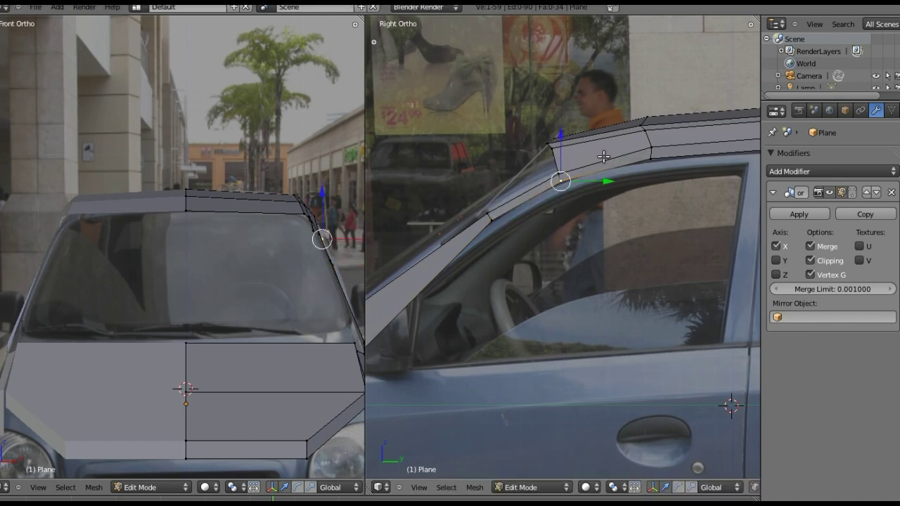
right_click(653, 156)
key(g)
key(z)
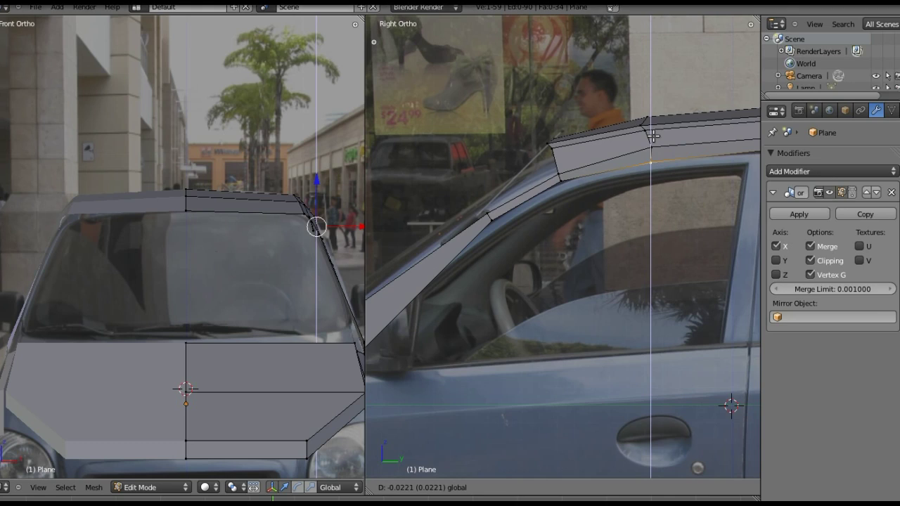
click(652, 136)
mouse_move(476, 289)
shift+middle_down()
mouse_move(507, 233)
mouse_move(587, 180)
mouse_move(432, 233)
shift+middle_up()
shift+middle_drag(569, 261, 452, 327)
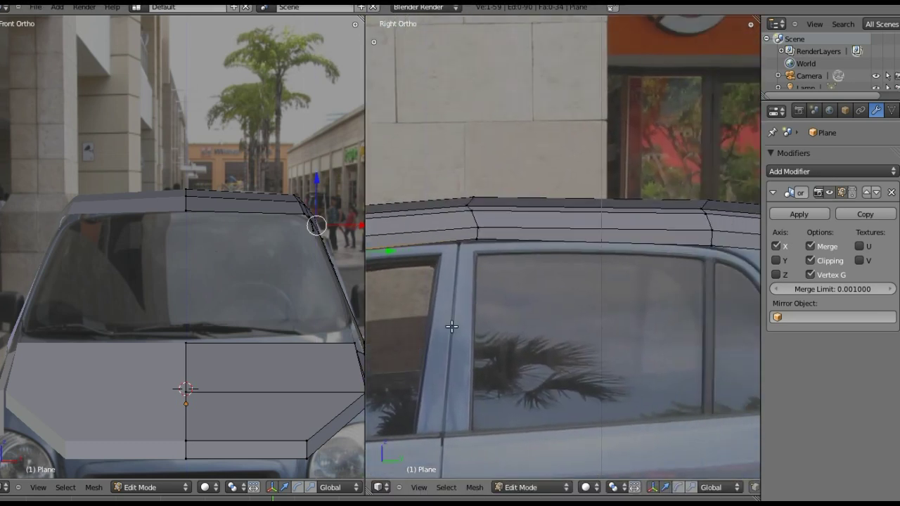
mouse_move(689, 291)
shift+middle_down()
mouse_move(667, 284)
mouse_move(548, 291)
mouse_move(632, 272)
shift+middle_up()
scroll(578, 290, down, 4)
scroll(632, 273, up, 2)
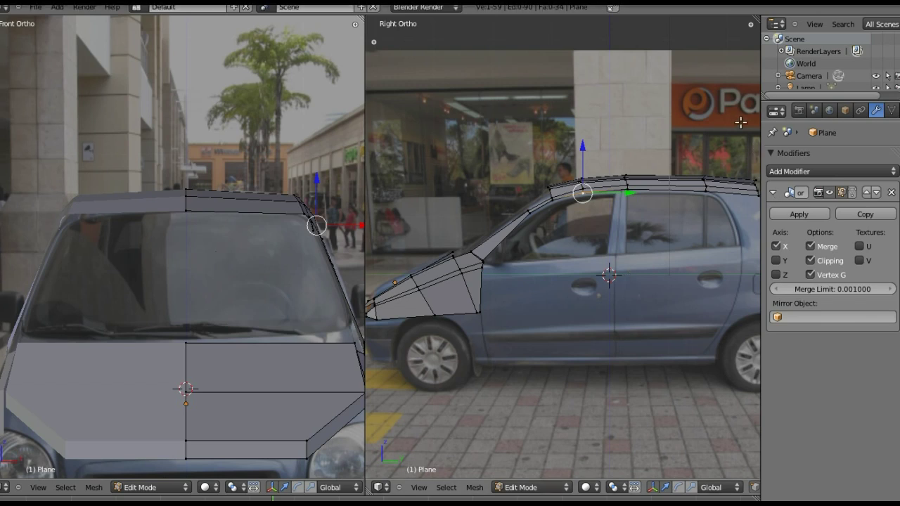
click(704, 1)
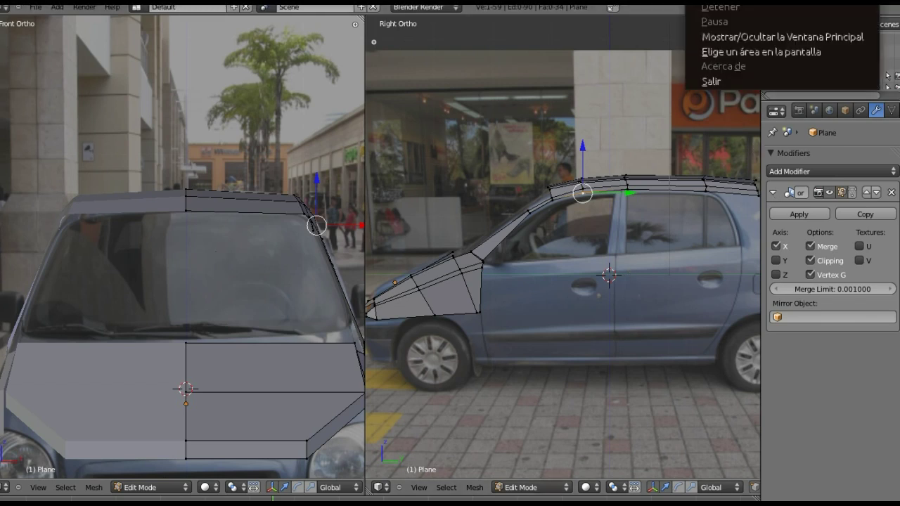